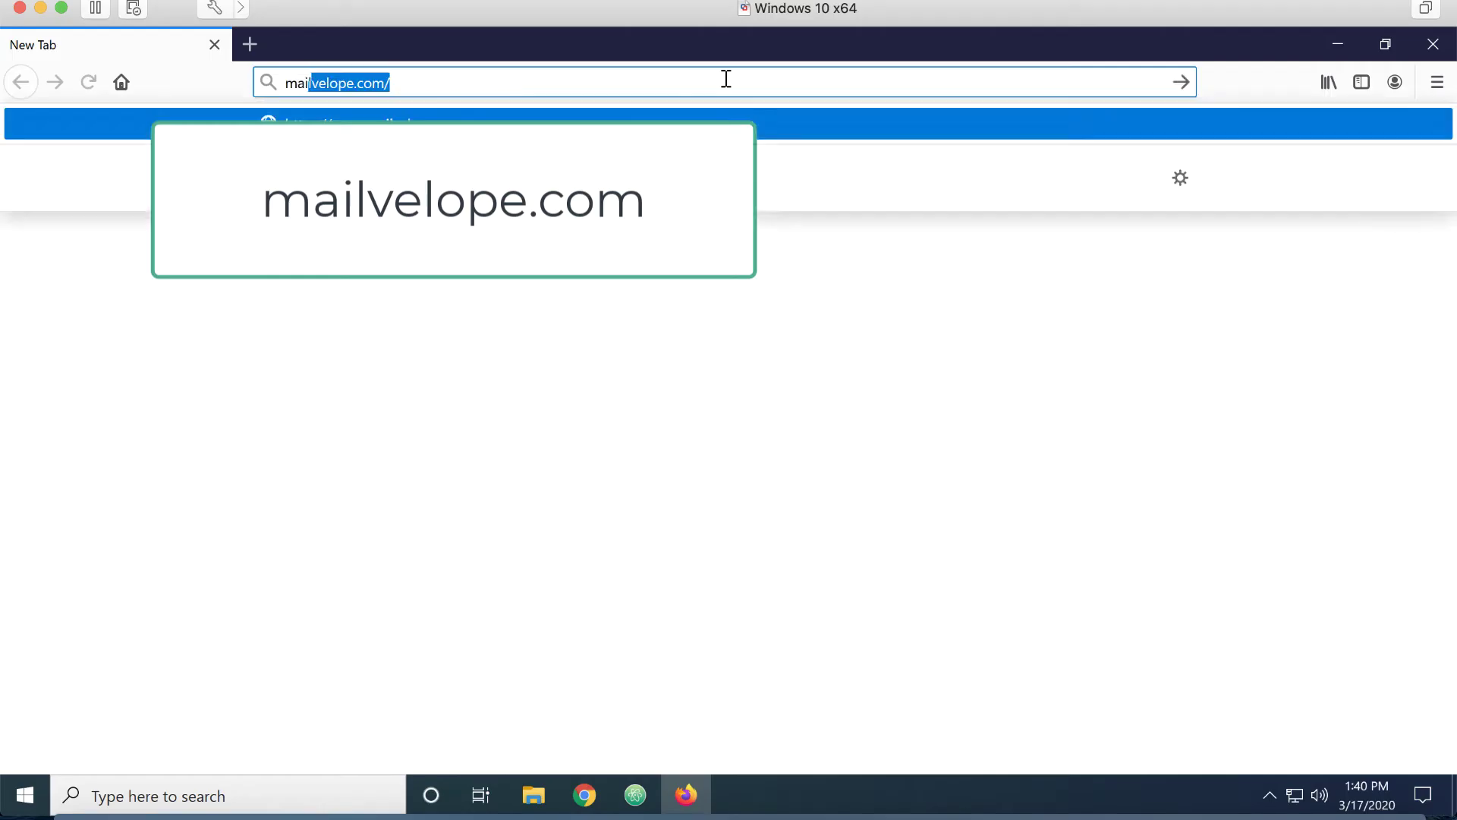
# Fix the typed site name and load mailvelope.com from the Firefox address bar
pyautogui.press('BackSpace')
pyautogui.write('velope')
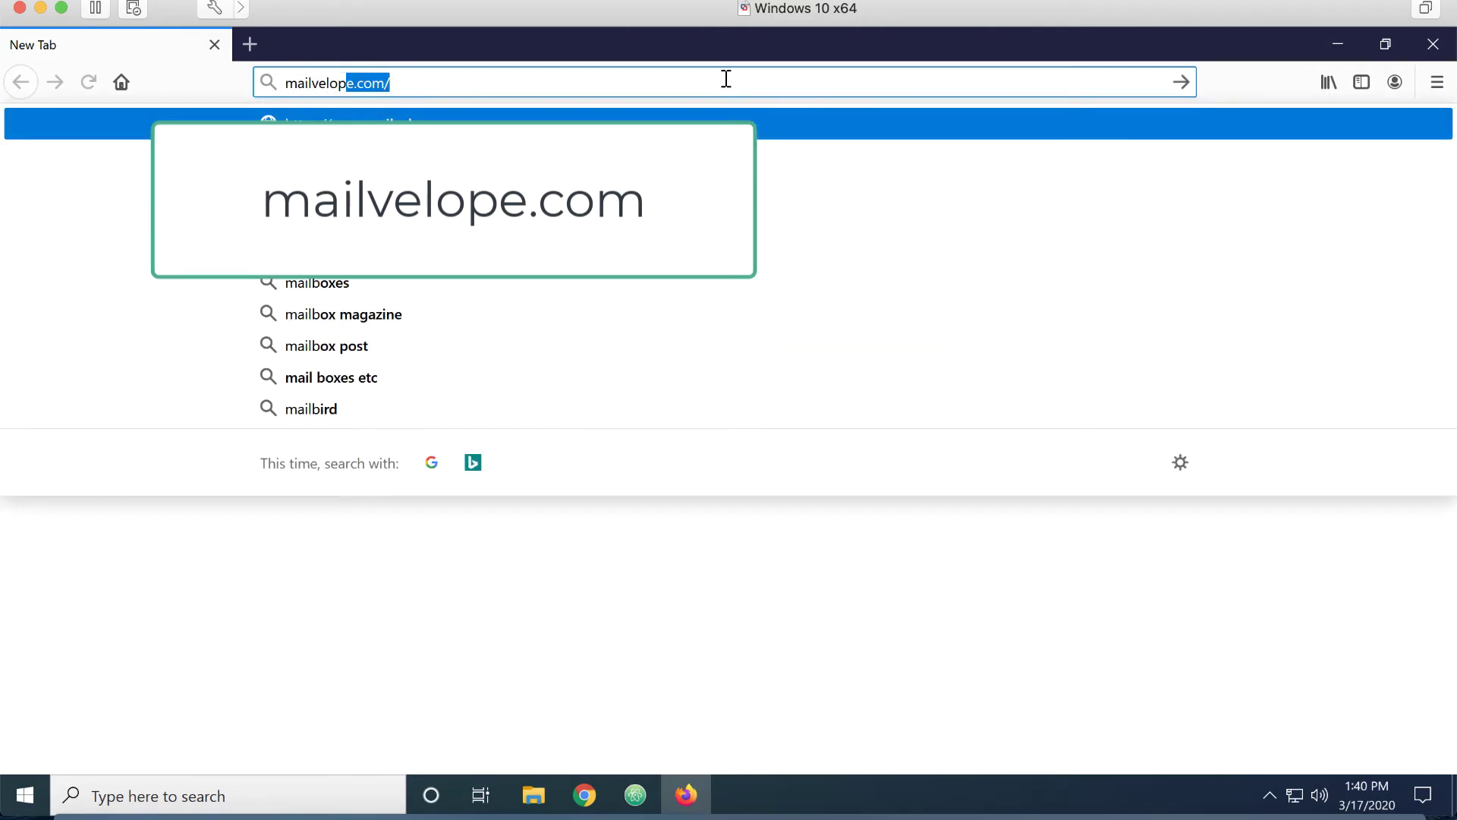
pyautogui.press('Right')
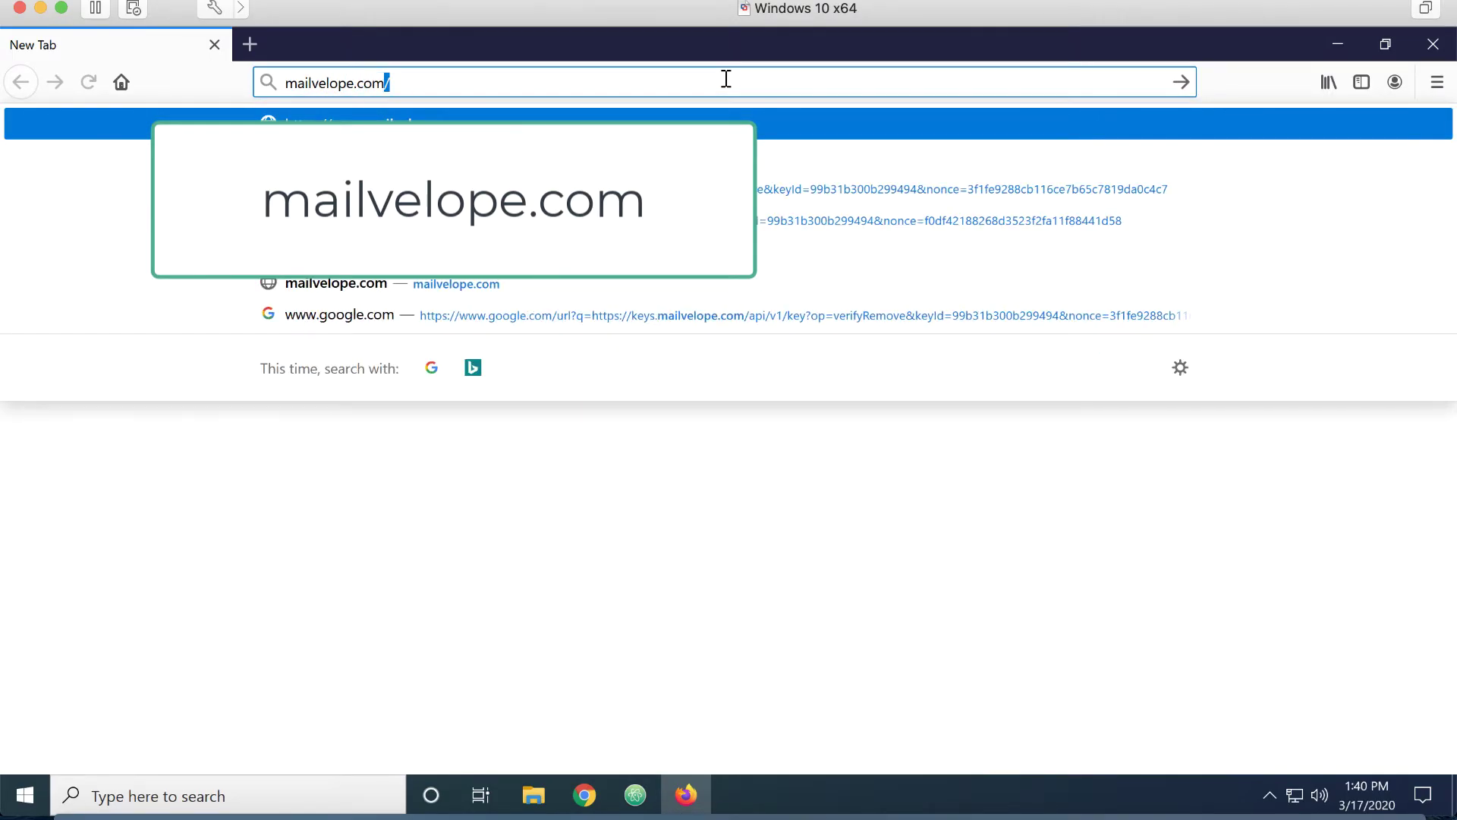
pyautogui.press('Return')
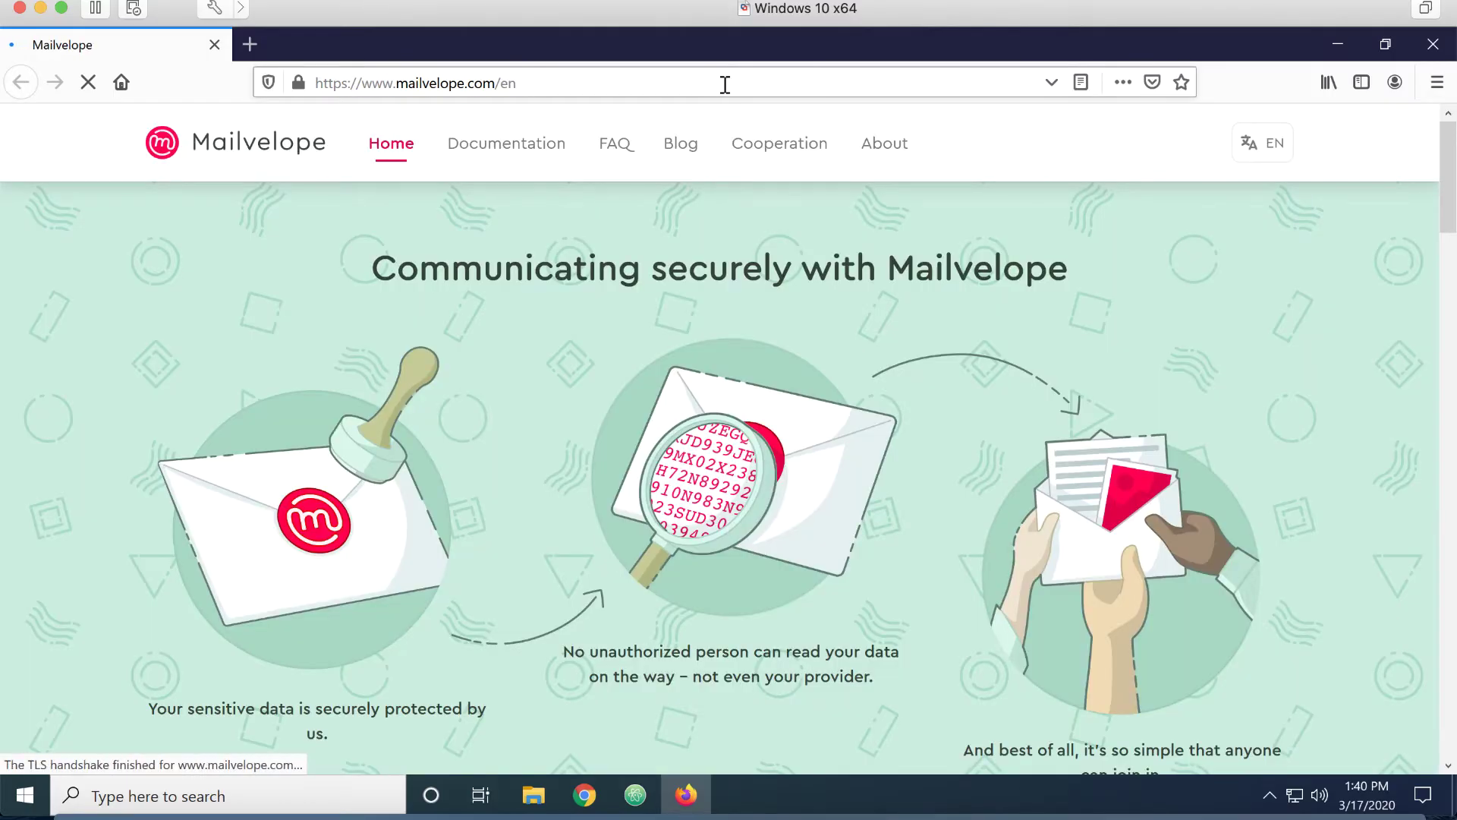
# Install the Mailvelope add-on for Firefox from the Documentation page's installation step
pyautogui.click(510, 148)
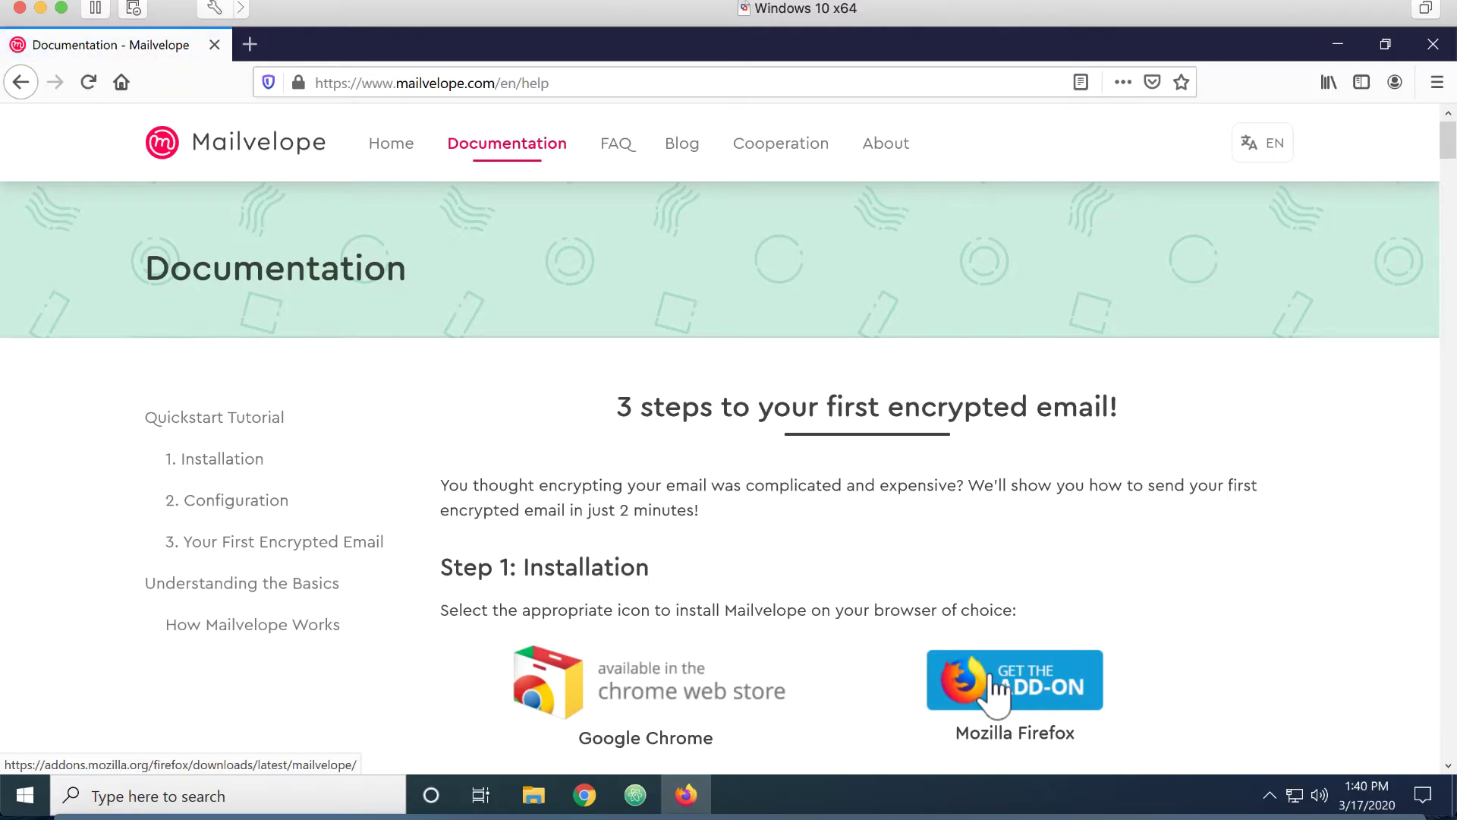
pyautogui.click(995, 691)
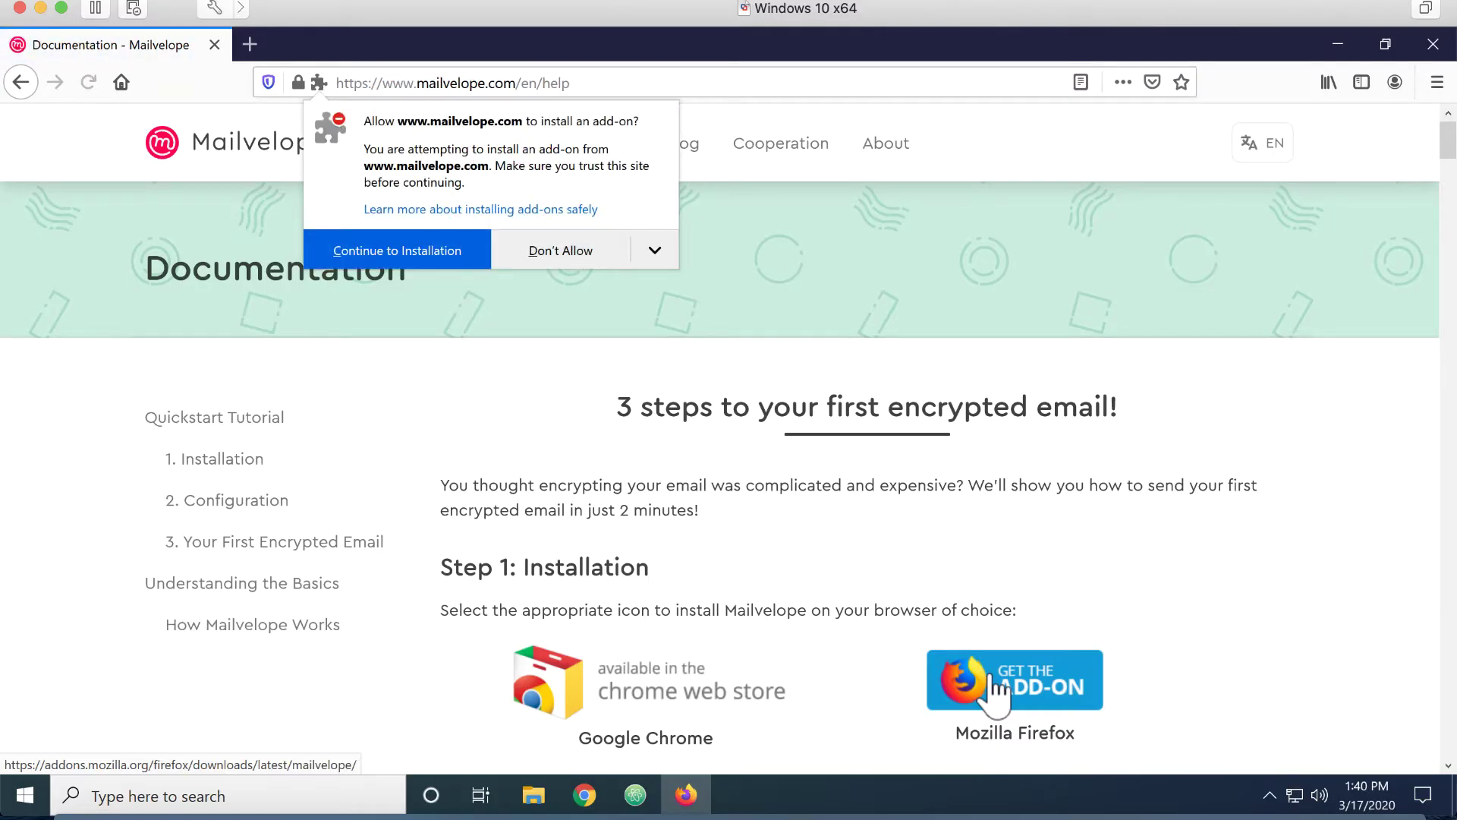
pyautogui.click(430, 253)
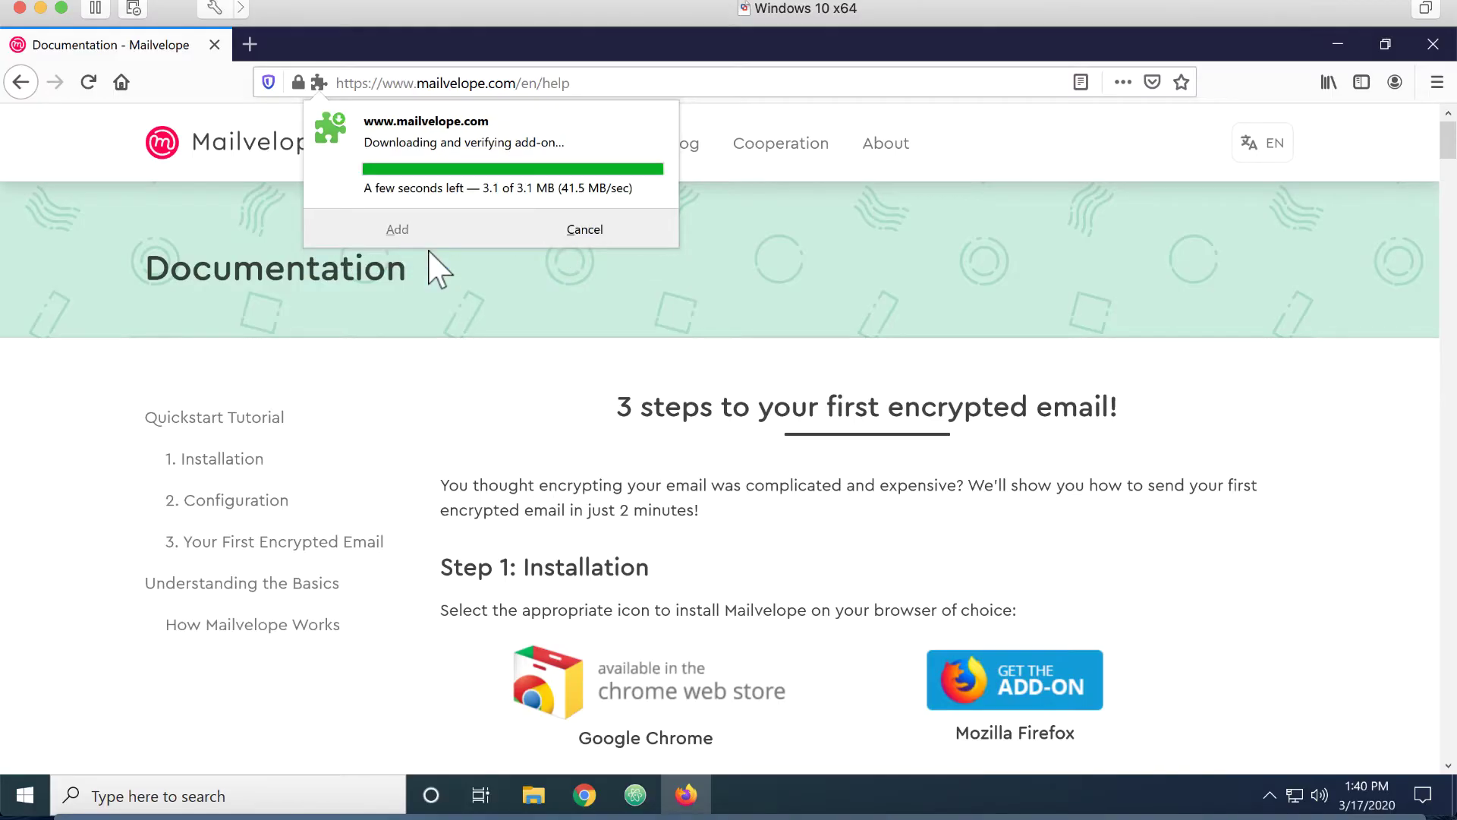
pyautogui.click(413, 292)
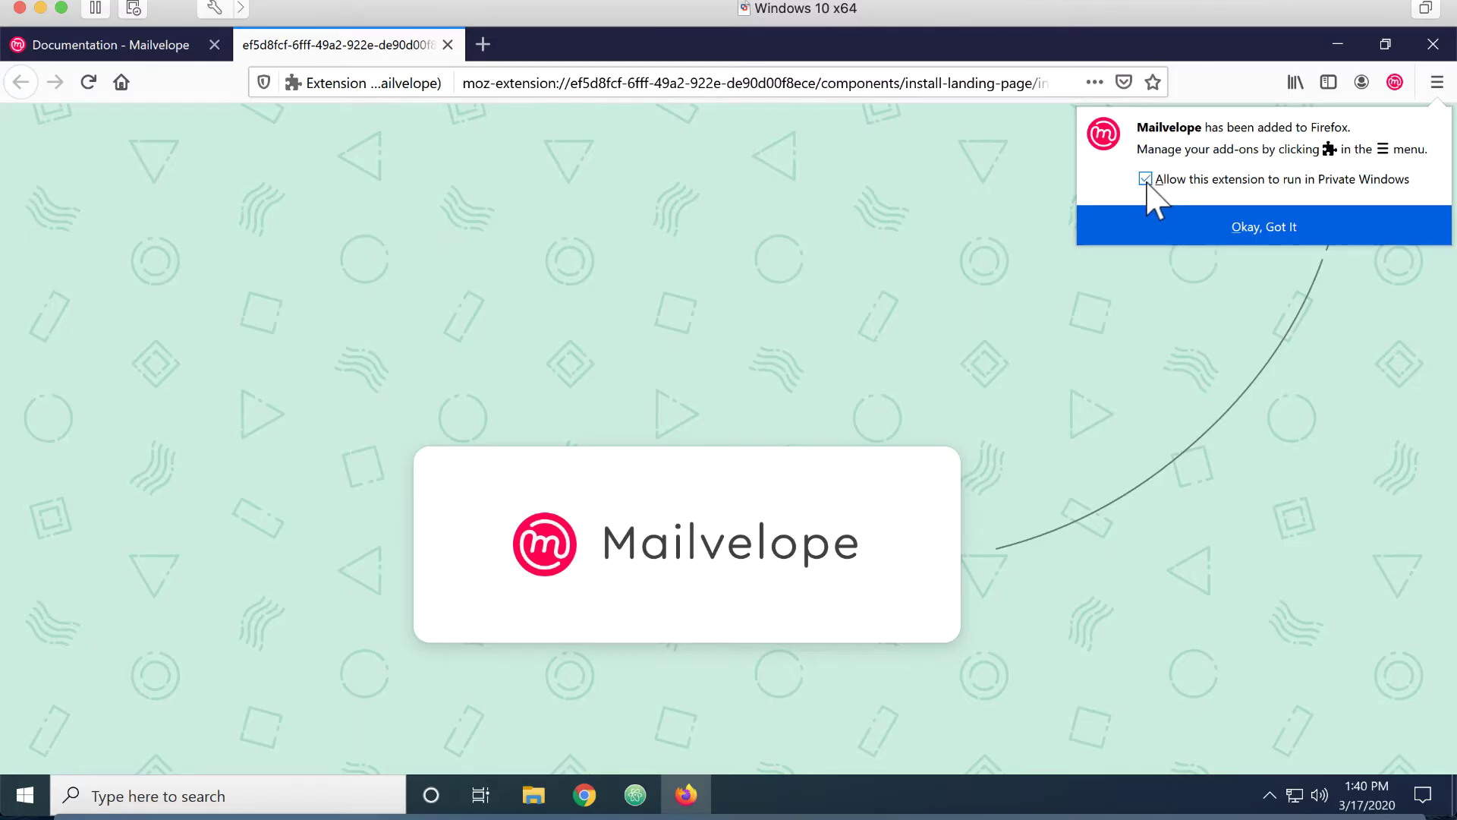
pyautogui.click(1264, 227)
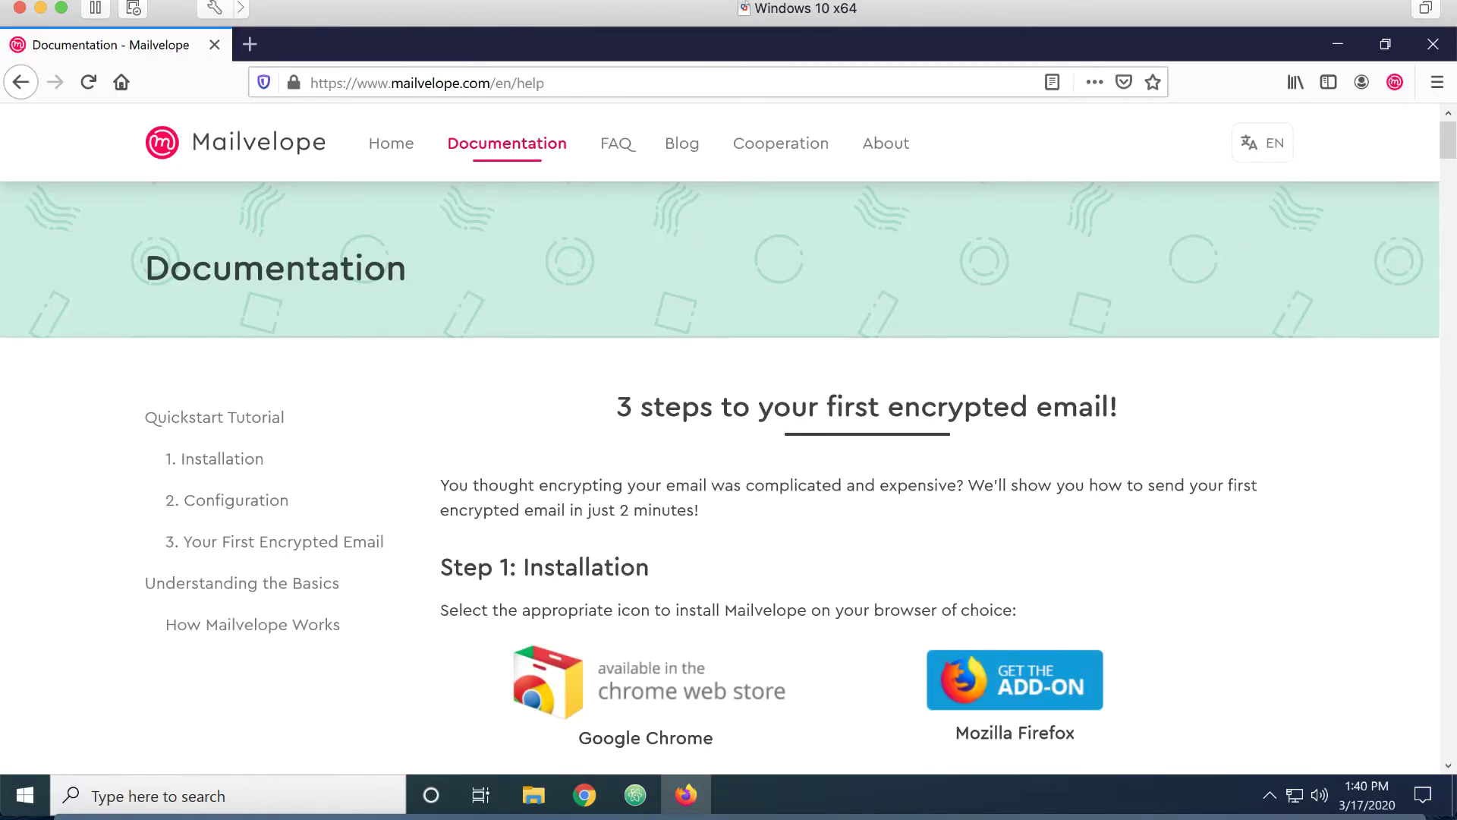
# Start a new key pair with name 'Westfield Grocer' and the company email address
pyautogui.click(1395, 84)
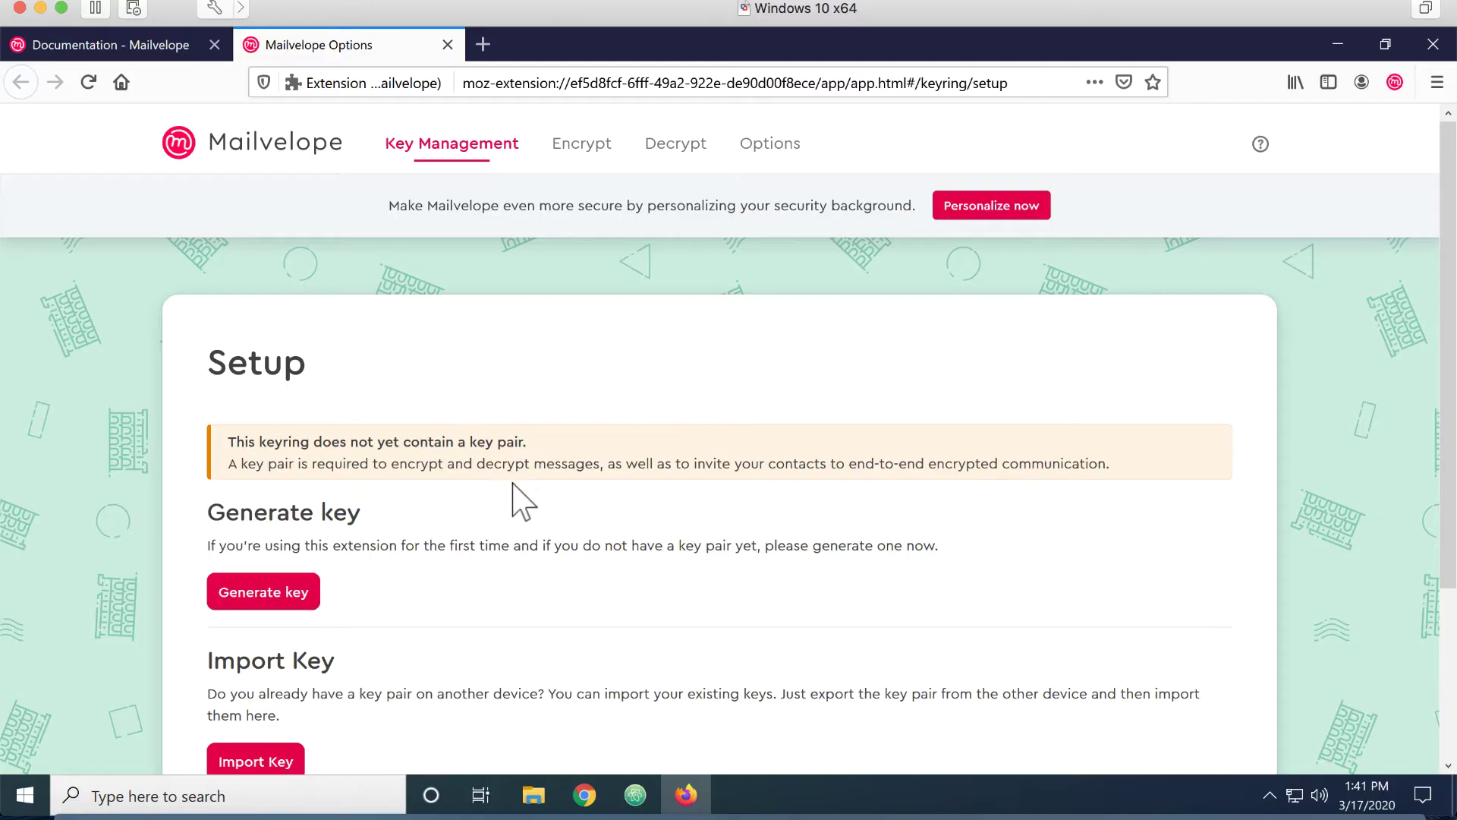
pyautogui.scroll(-3, 521, 504)
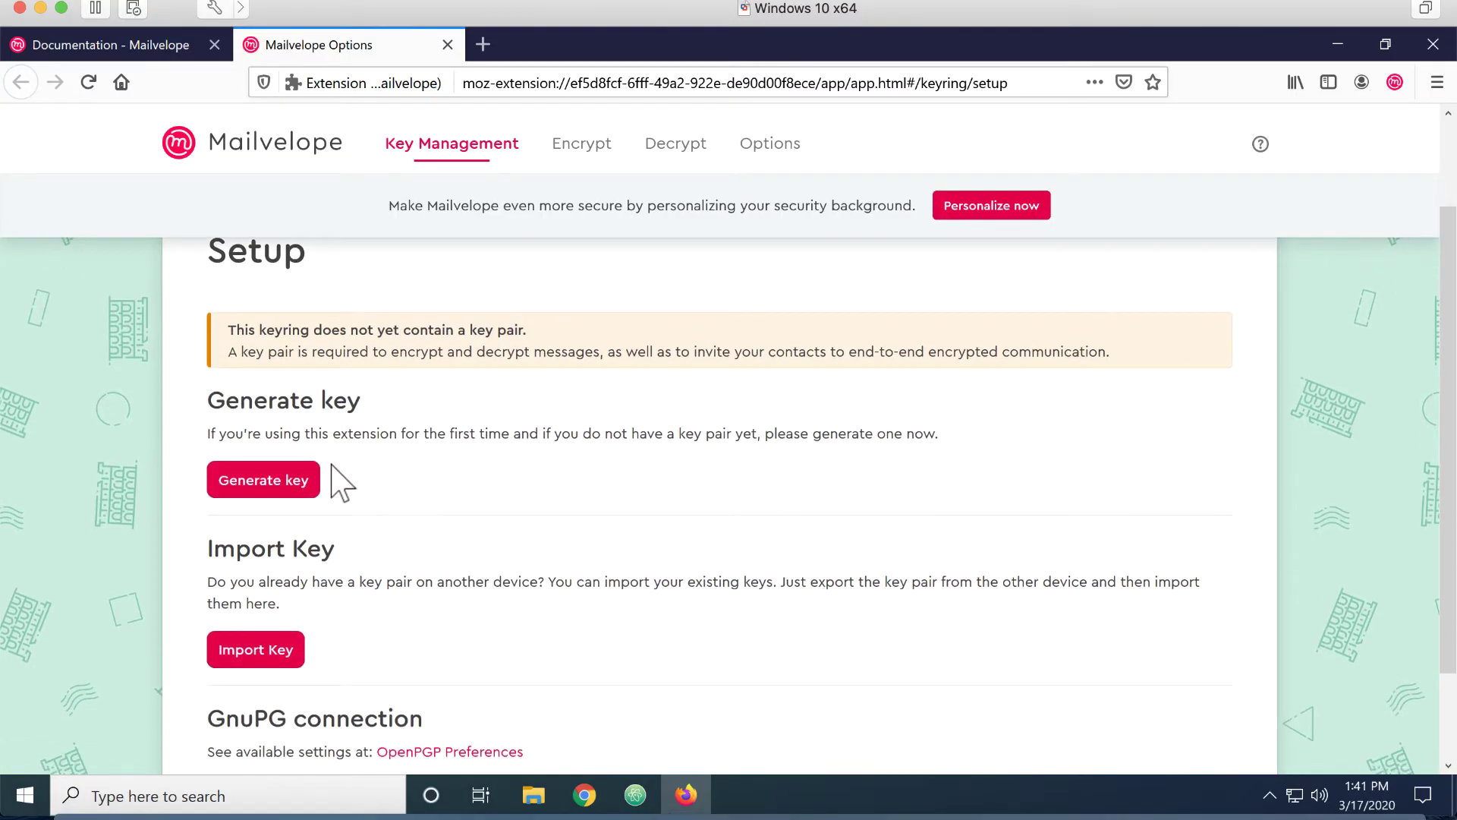
pyautogui.scroll(-3, 338, 475)
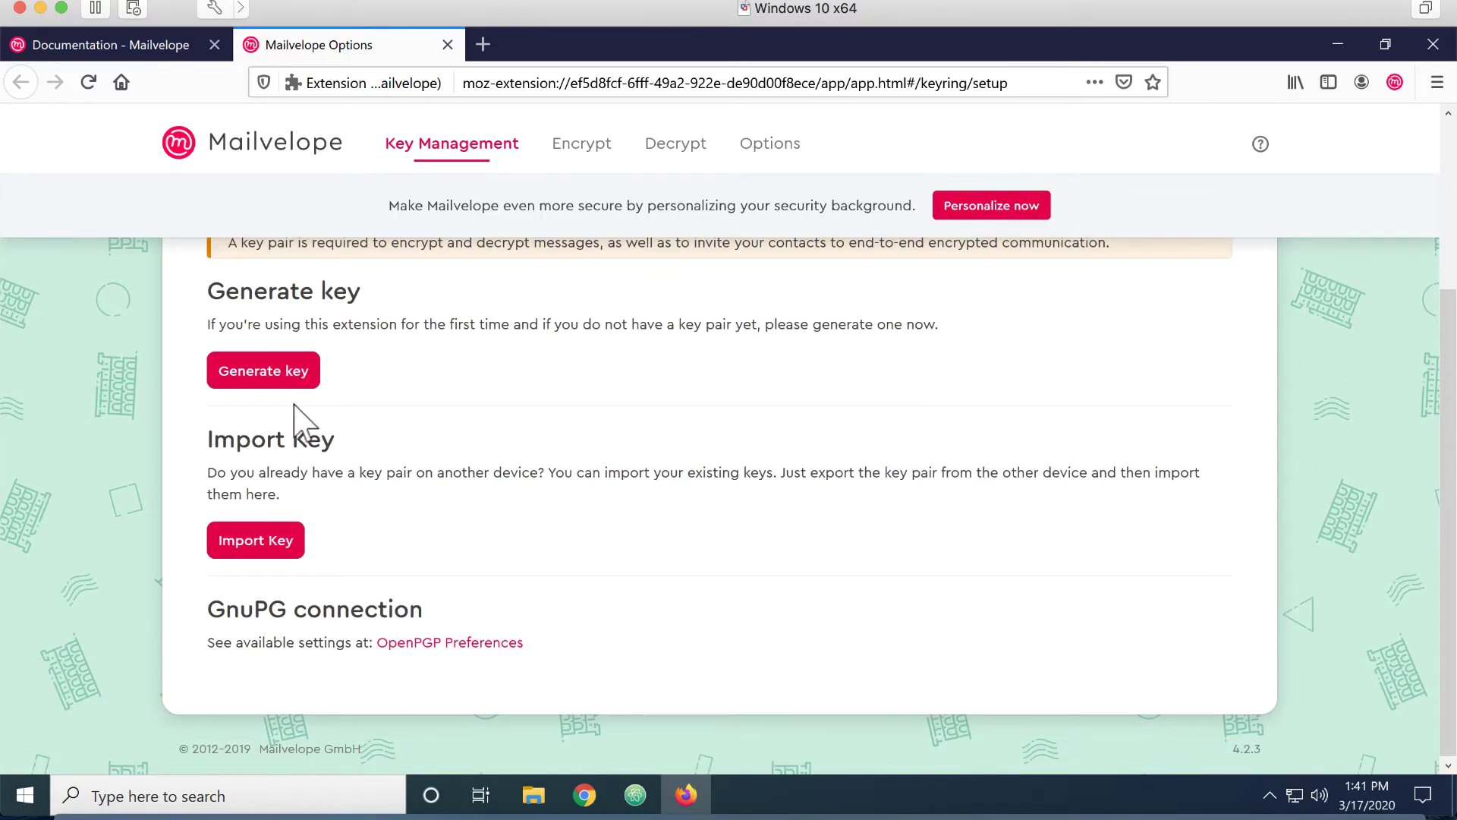
pyautogui.click(275, 376)
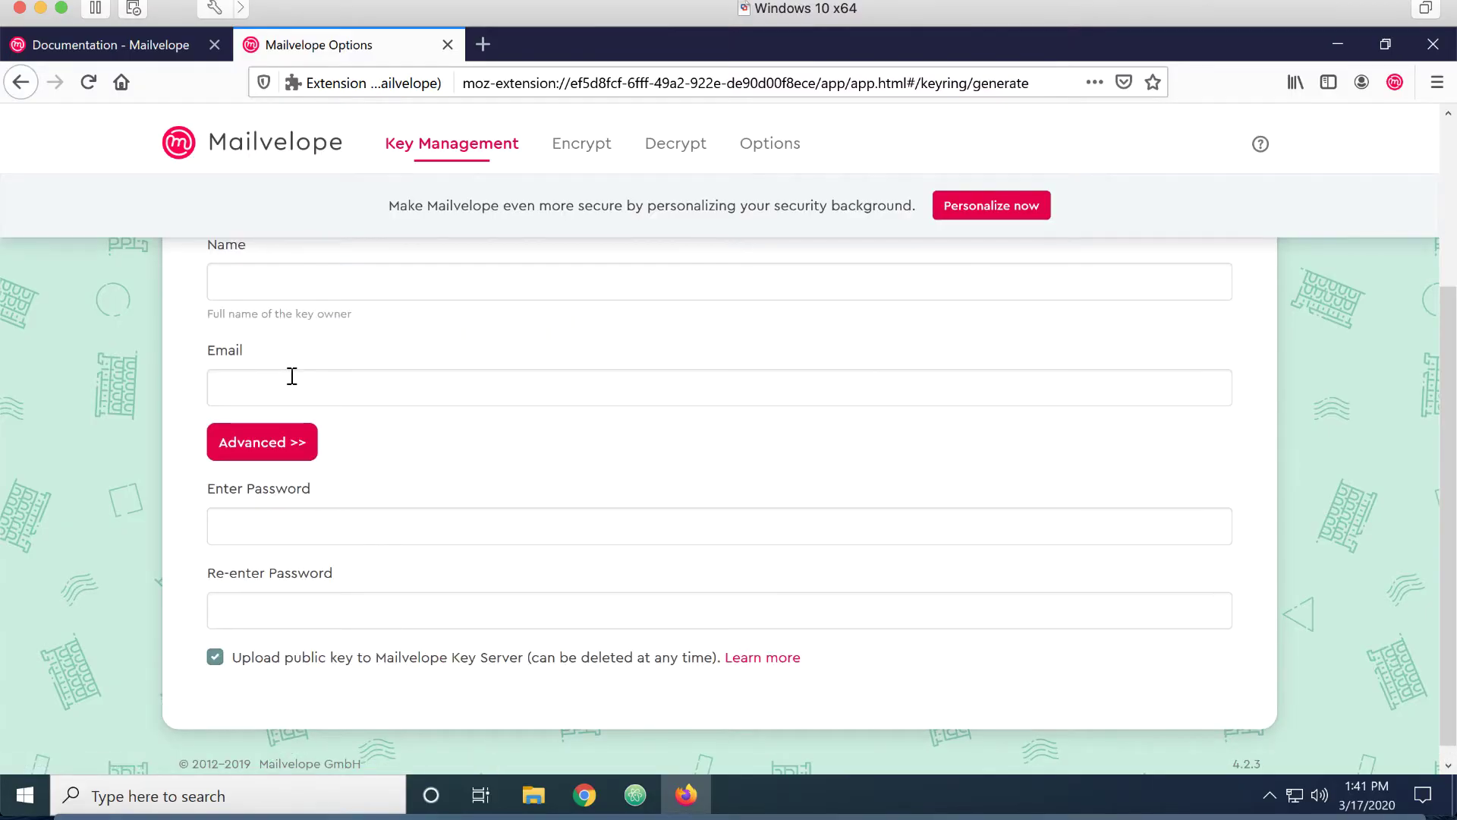
pyautogui.click(294, 271)
pyautogui.write('West')
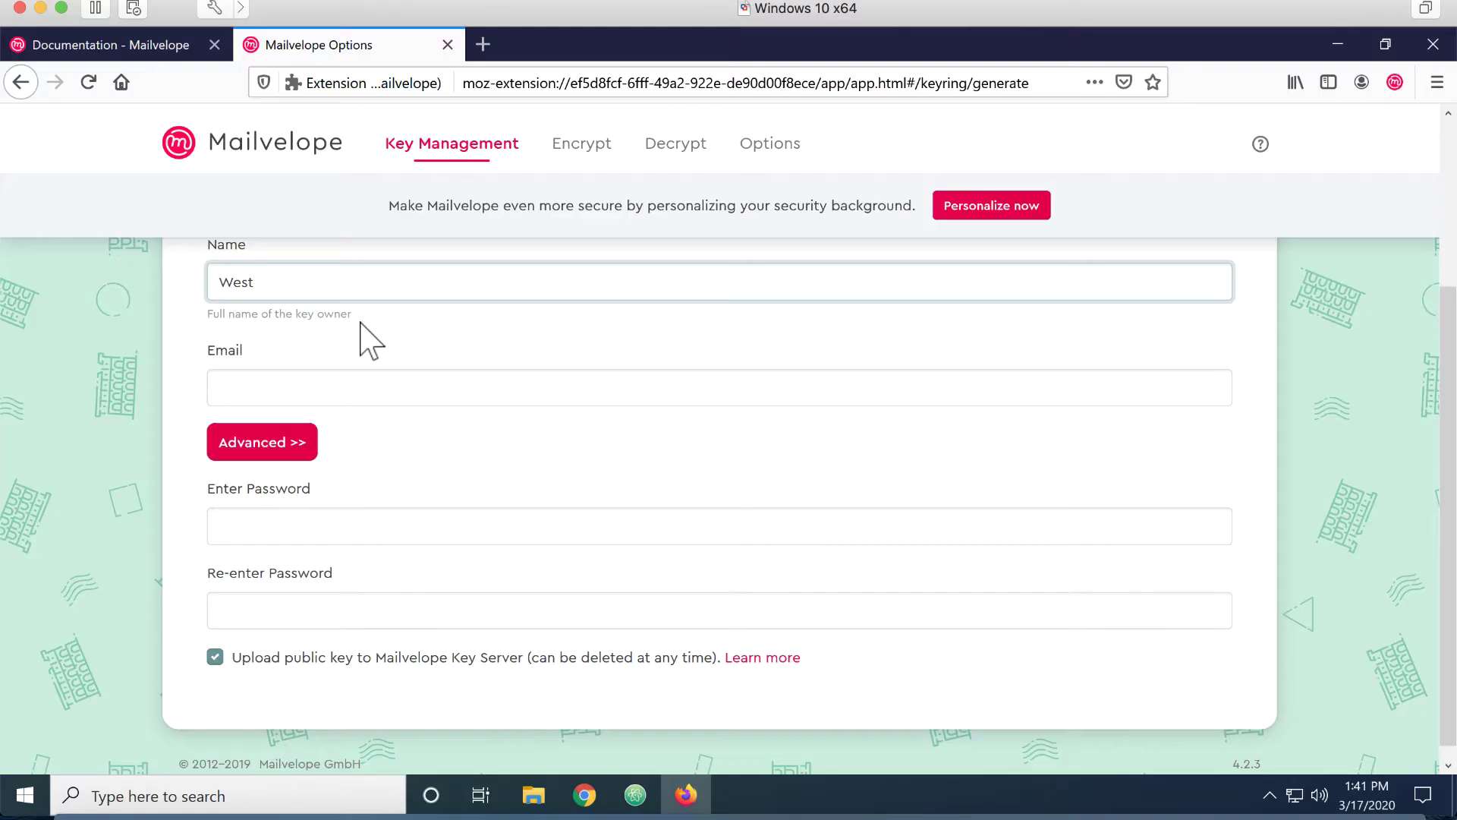
pyautogui.write('field Gro')
pyautogui.press('BackSpace')
pyautogui.press('BackSpace')
pyautogui.write('rocer')
pyautogui.press('Tab')
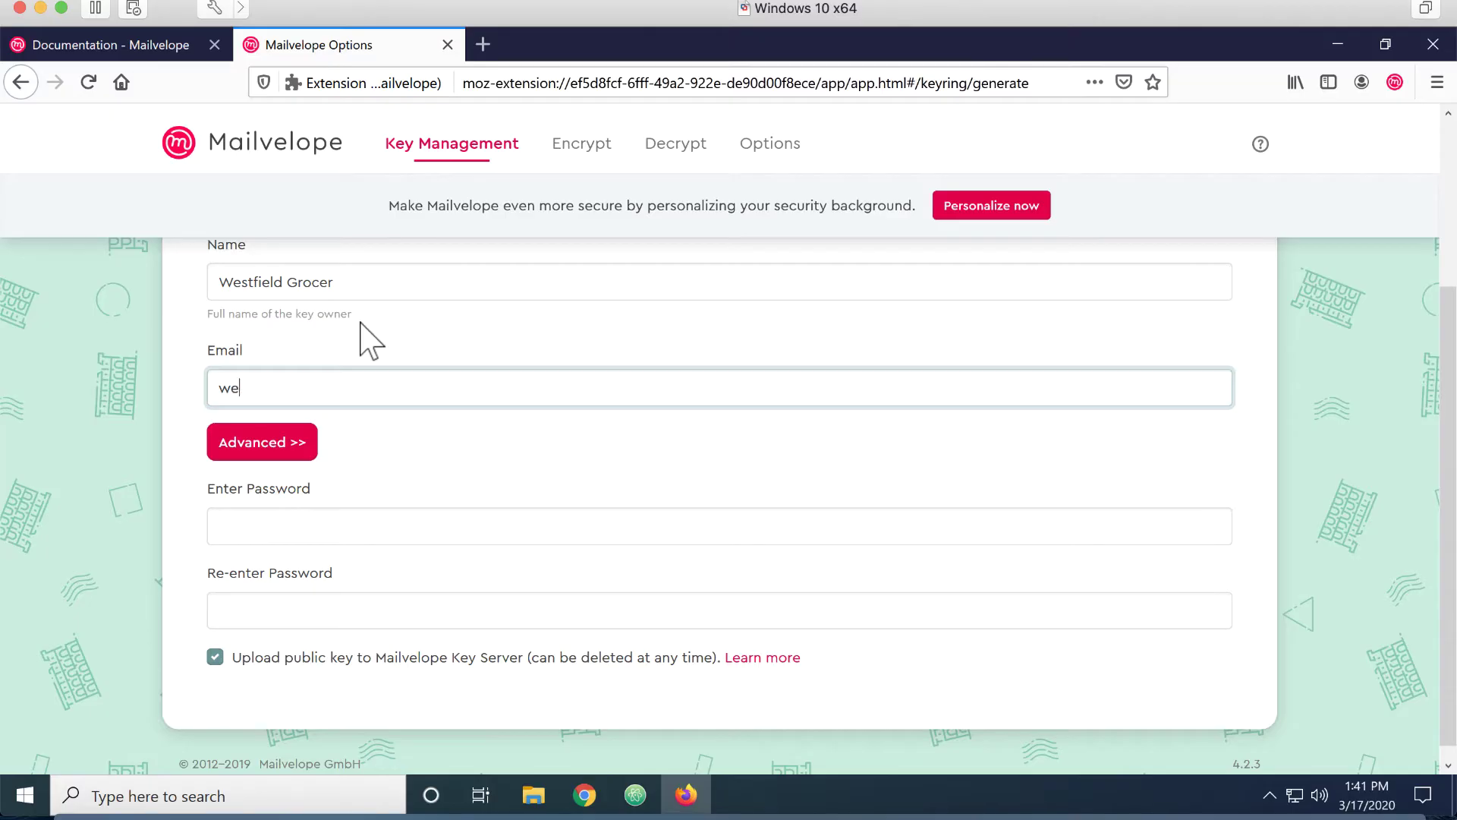
pyautogui.click(456, 433)
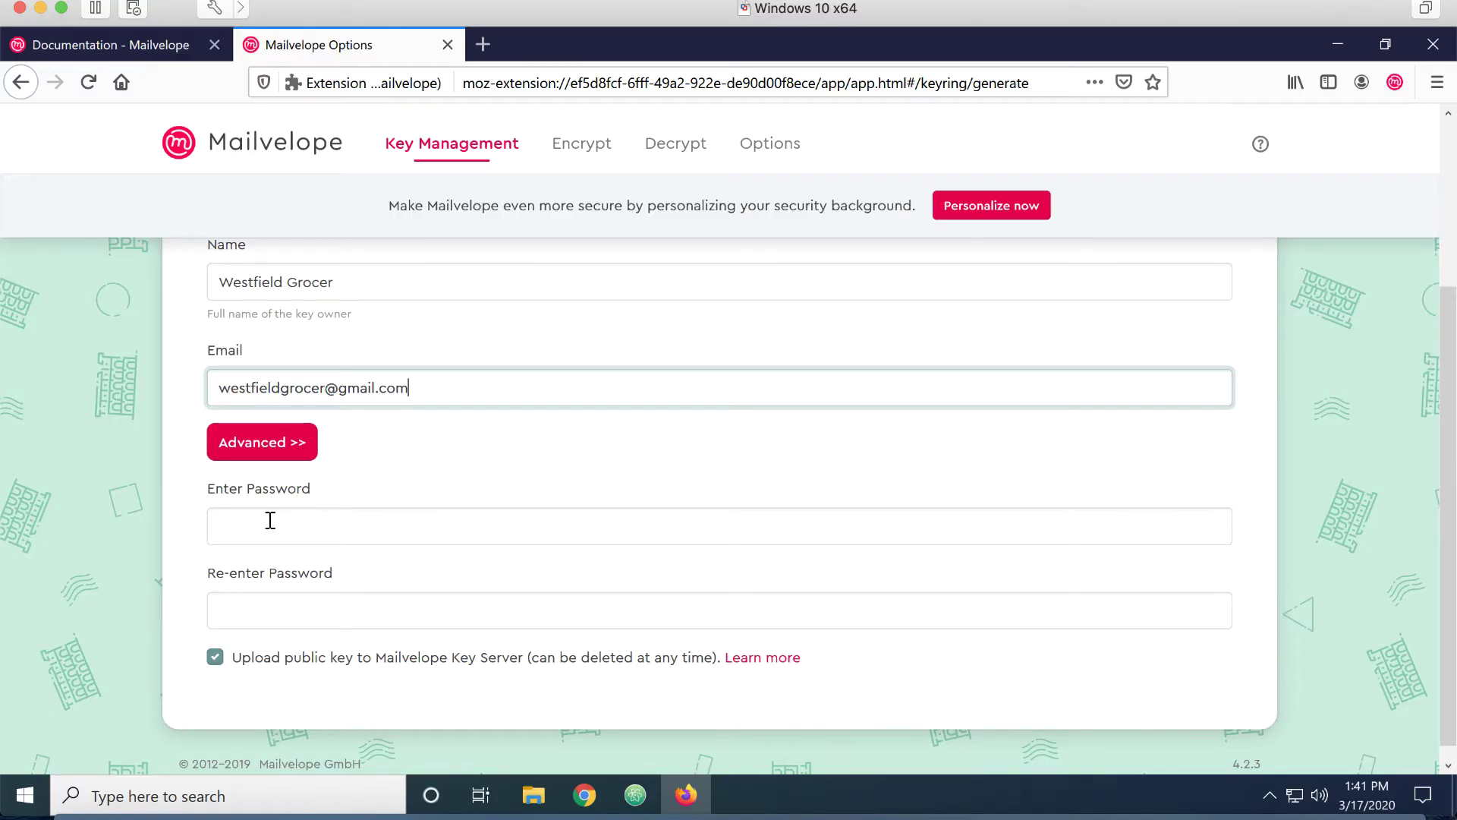
# Paste the key password into both password fields and generate the key pair
pyautogui.click(270, 521)
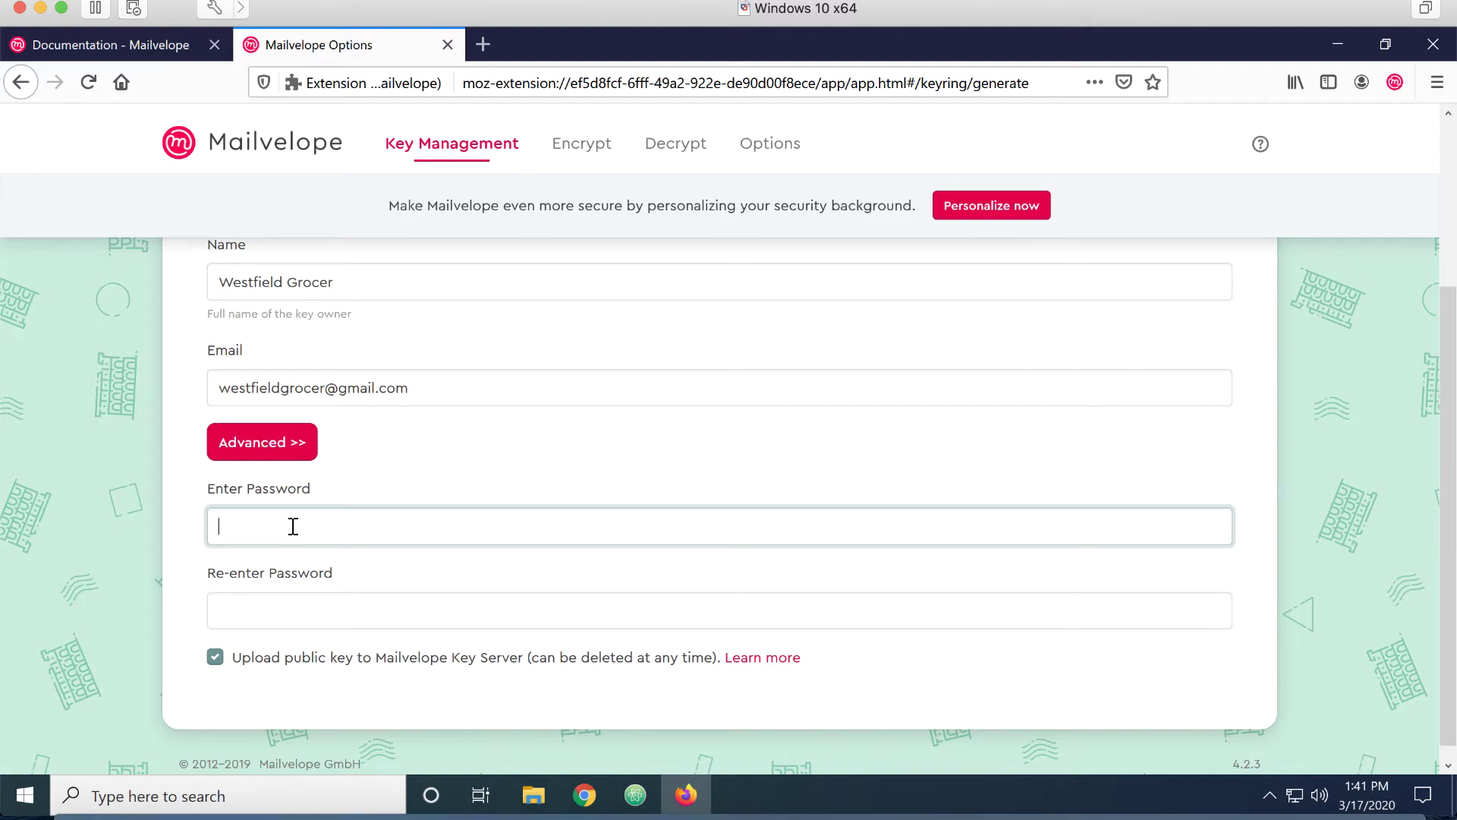
pyautogui.hotkey('ctrl', 'v')
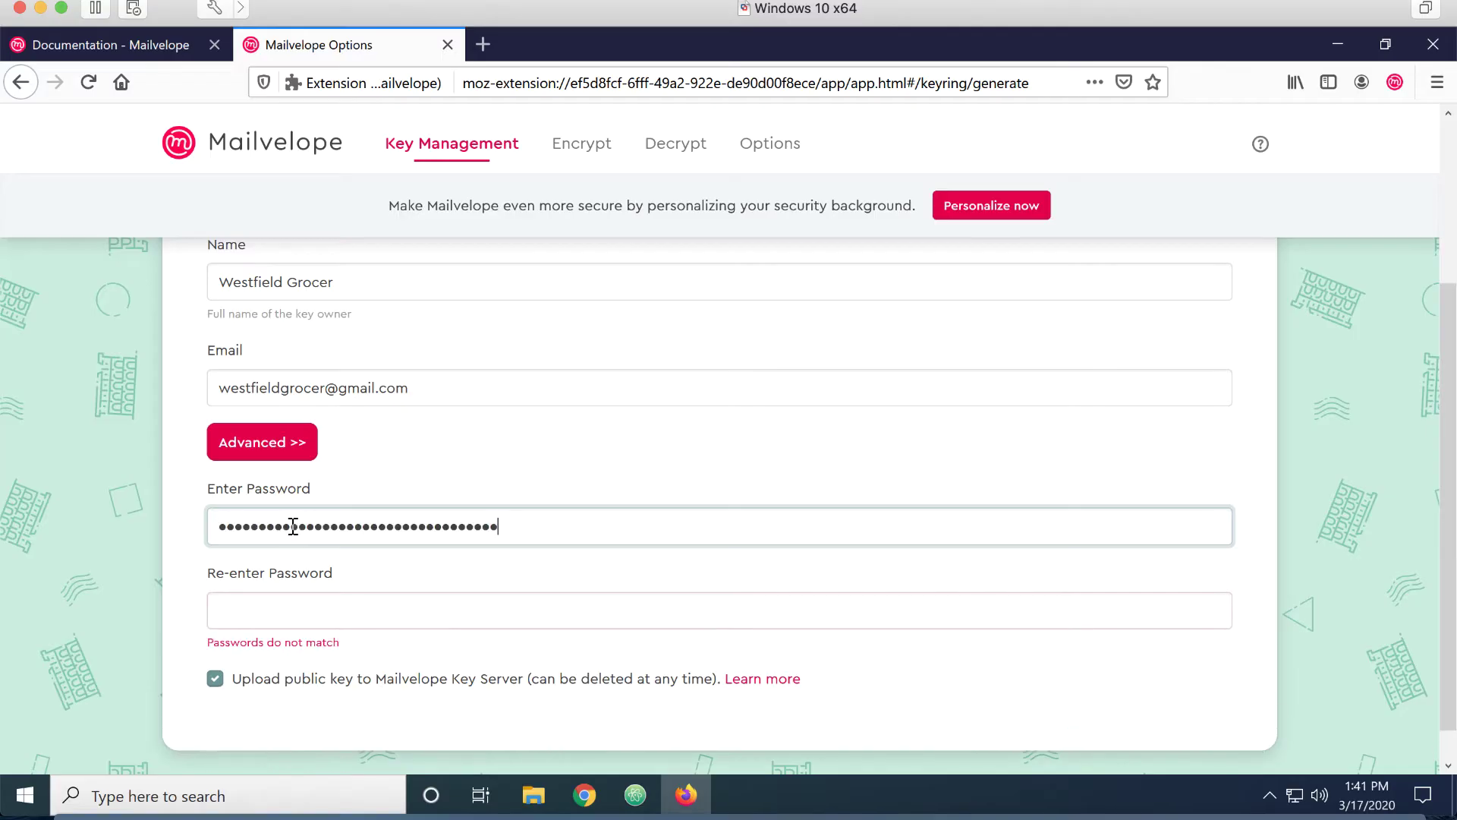
pyautogui.press('Tab')
pyautogui.hotkey('ctrl', 'v')
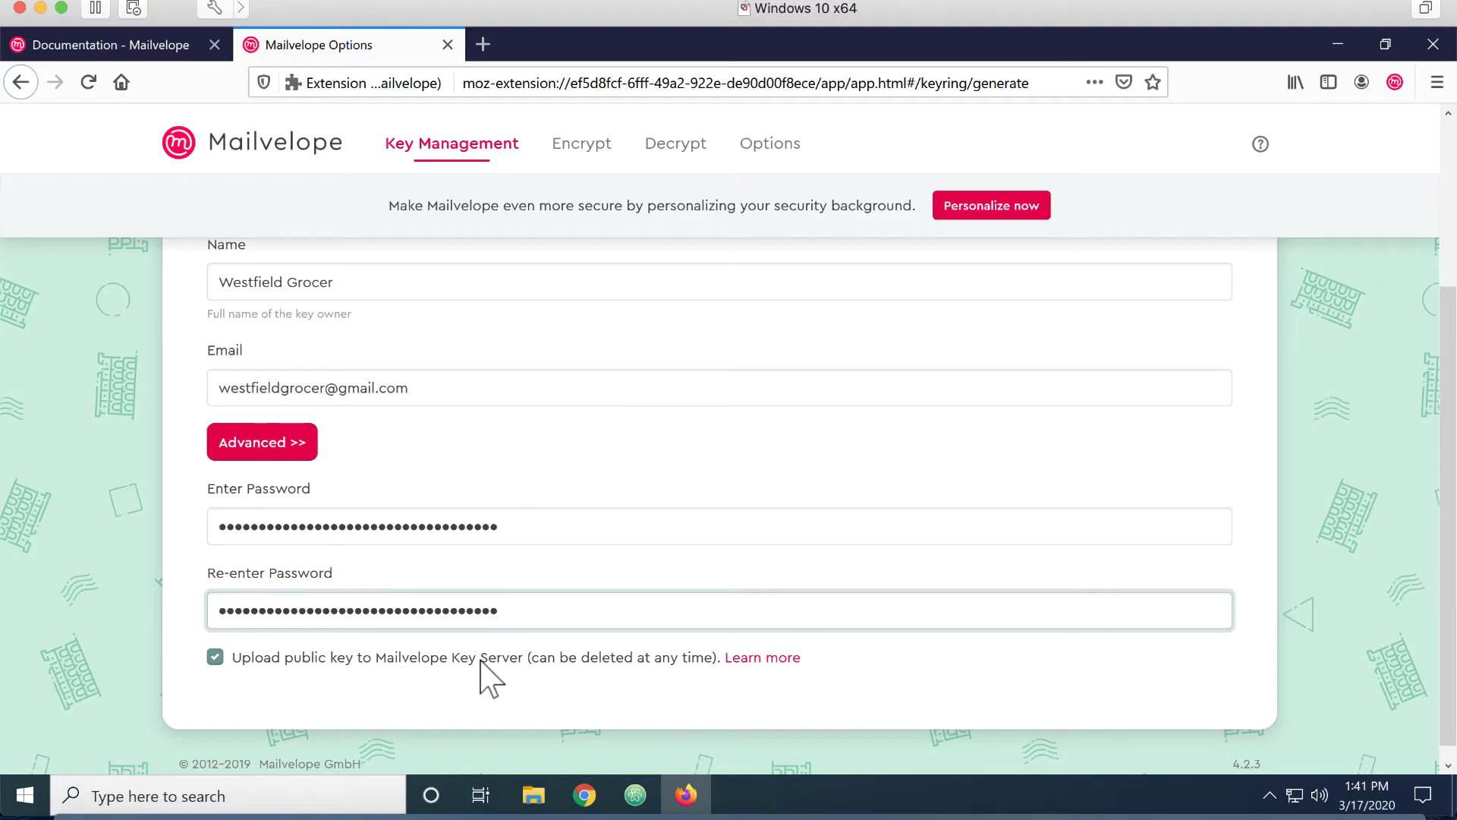
pyautogui.click(284, 456)
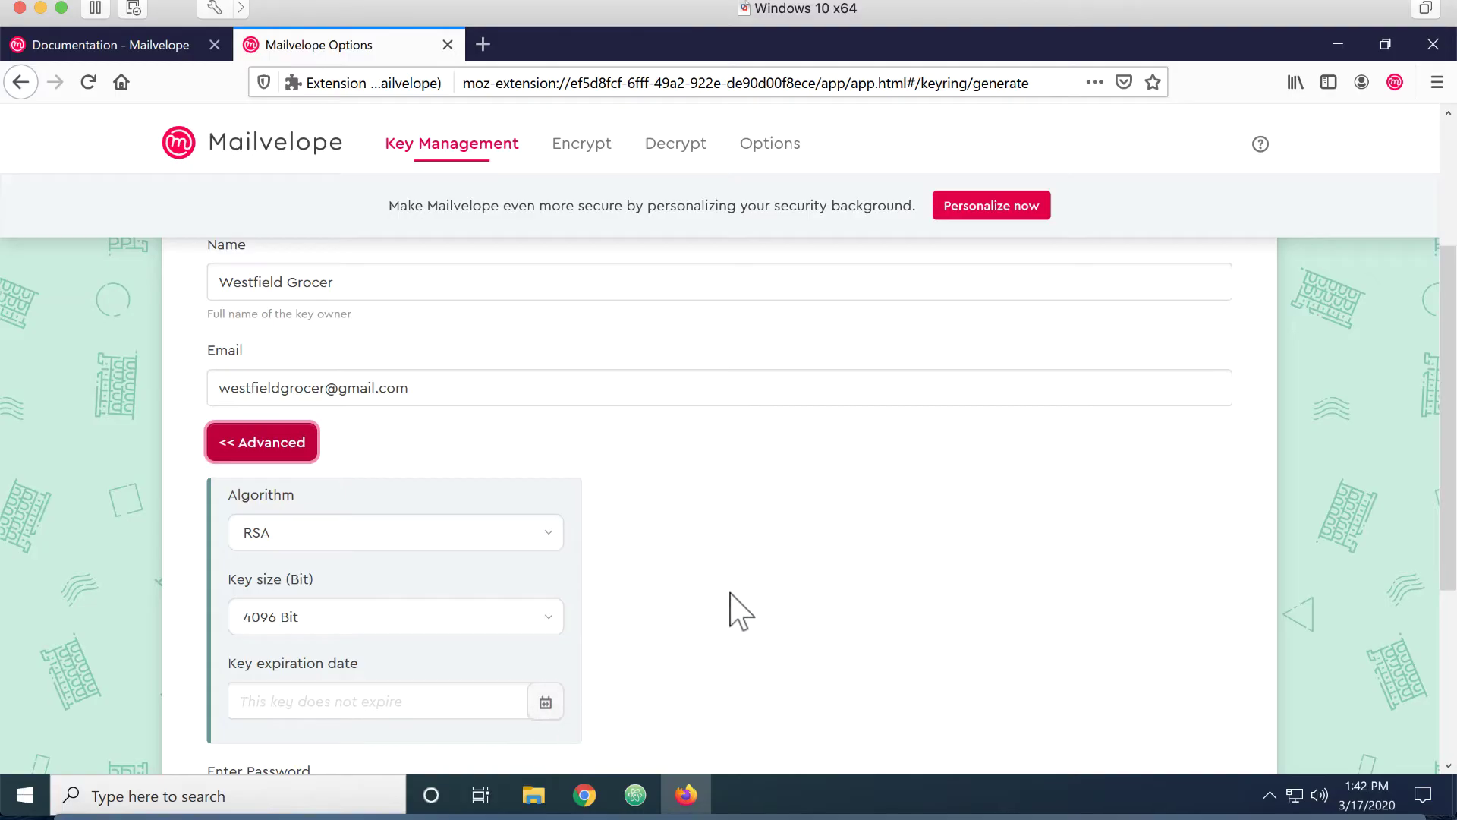
pyautogui.click(1195, 524)
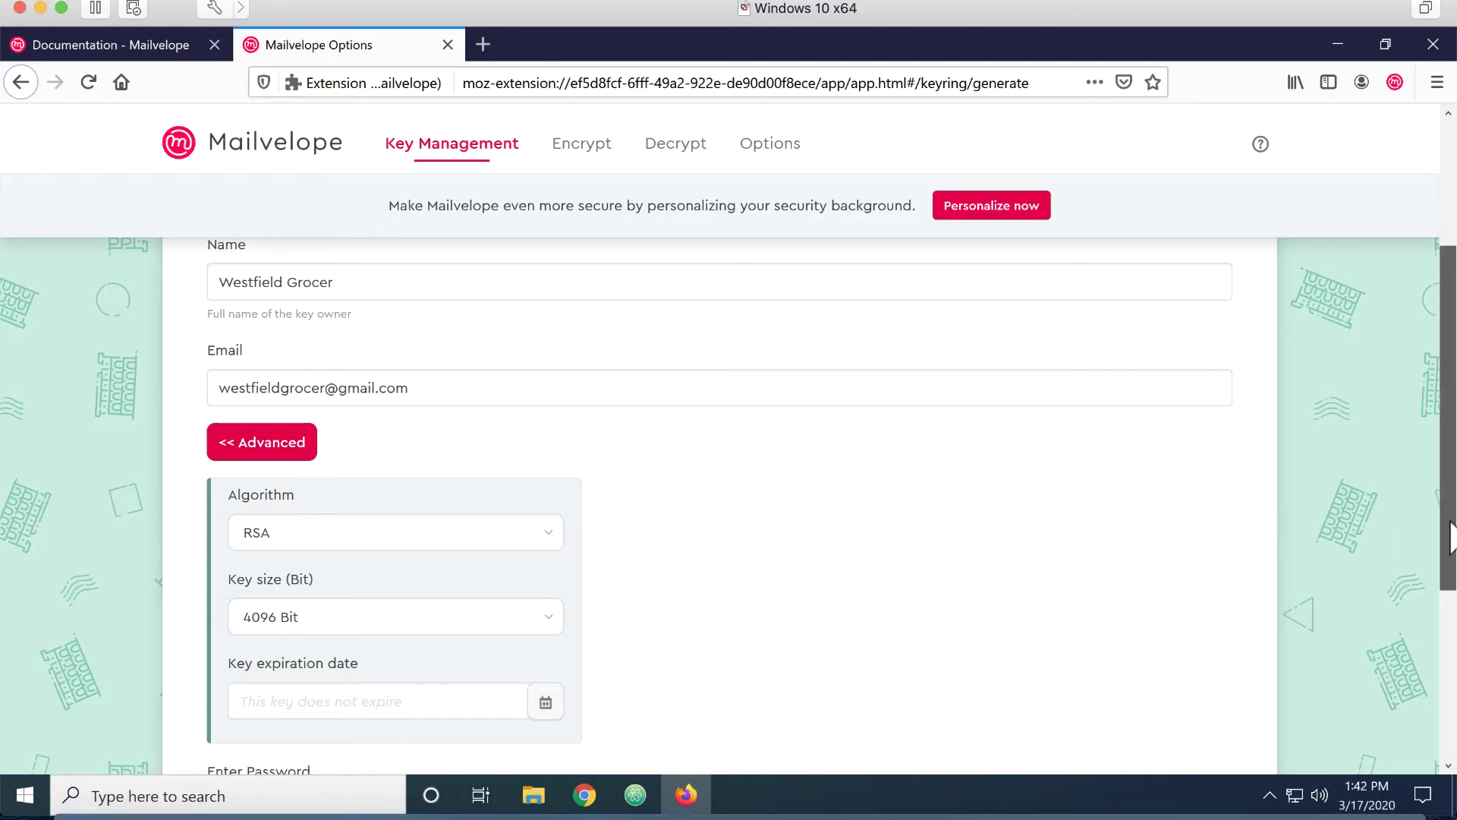
pyautogui.scroll(3, 1451, 456)
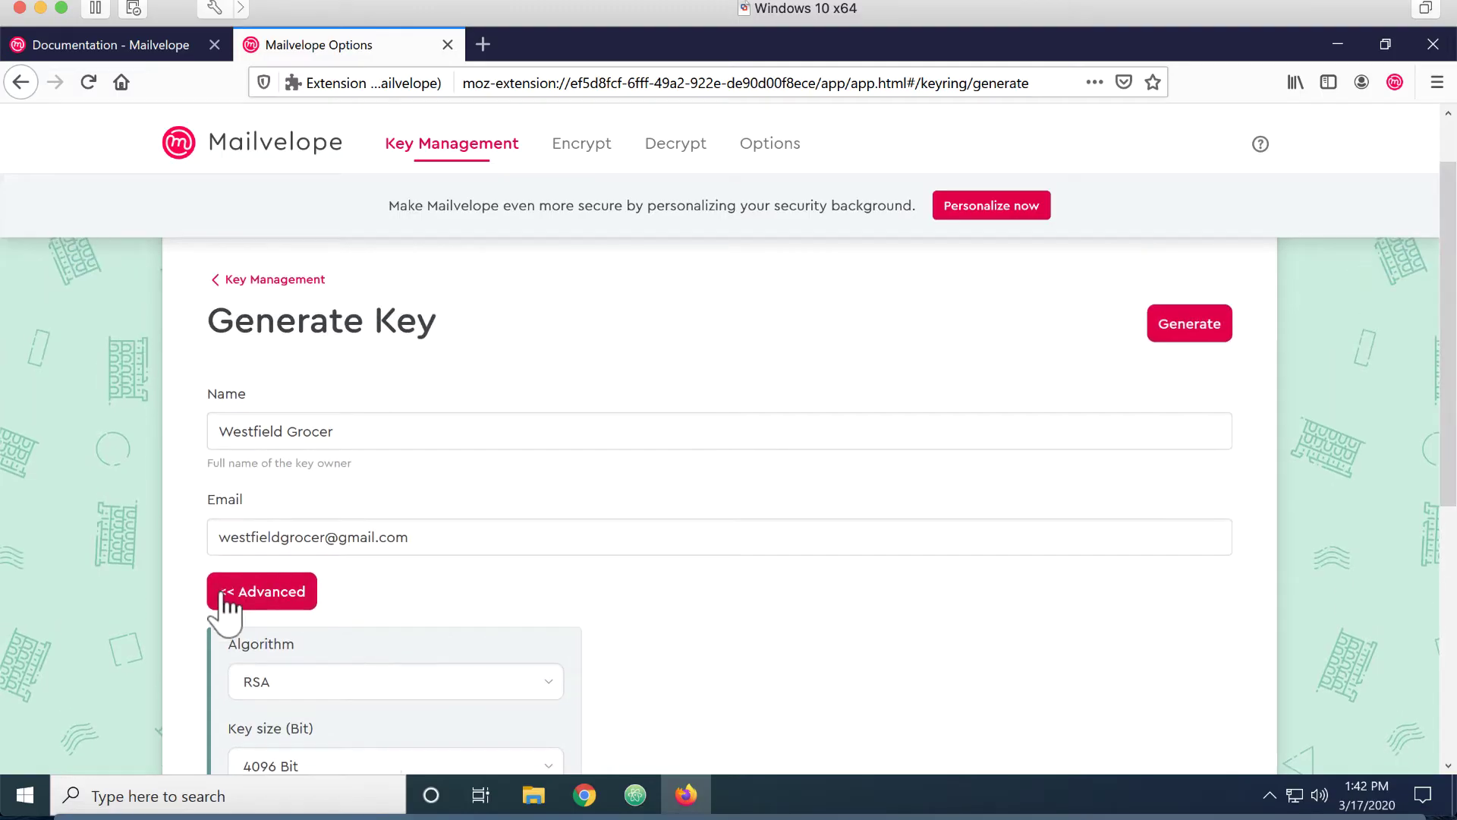
pyautogui.click(229, 596)
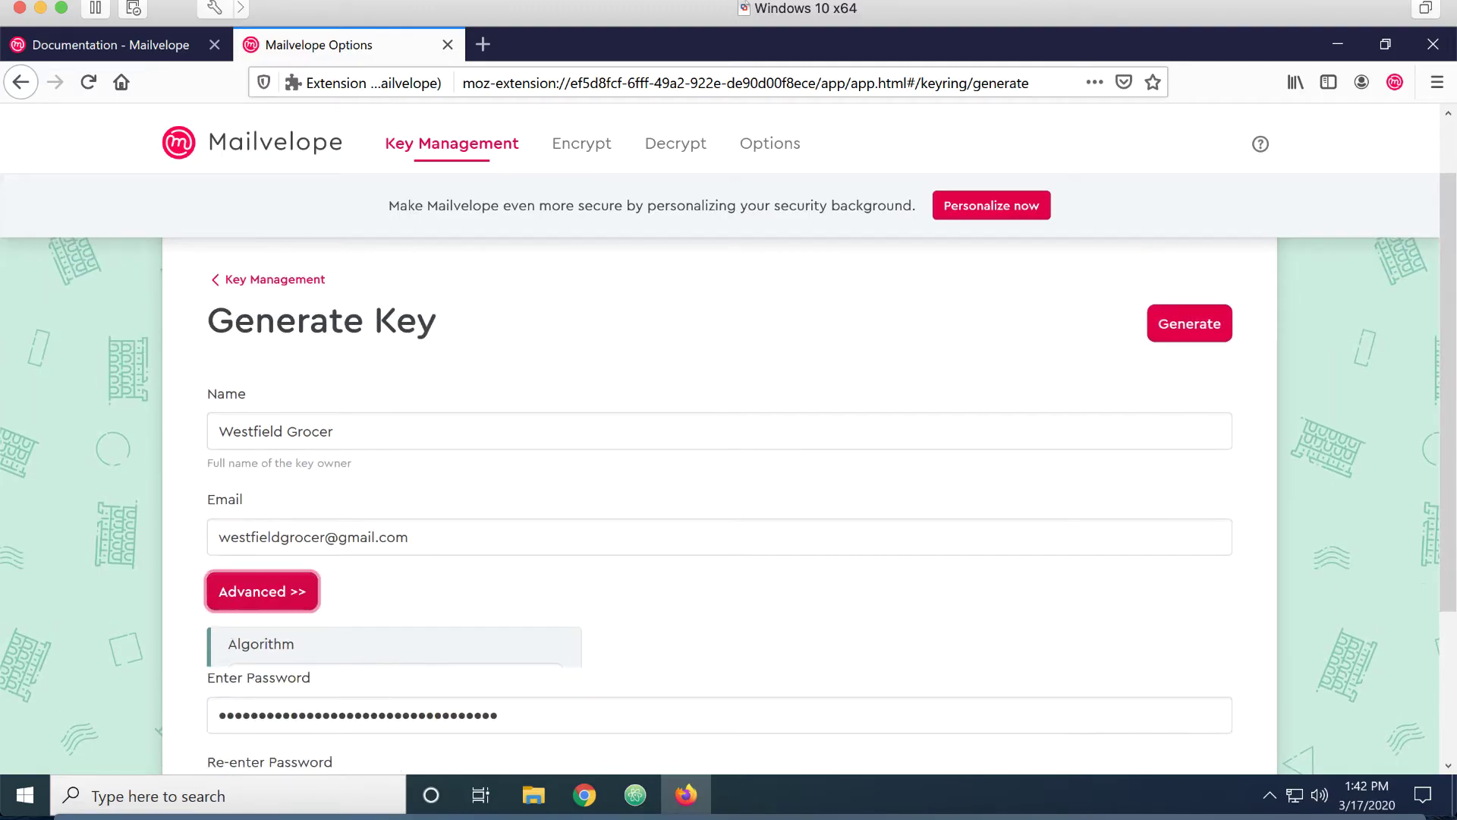
pyautogui.click(1193, 328)
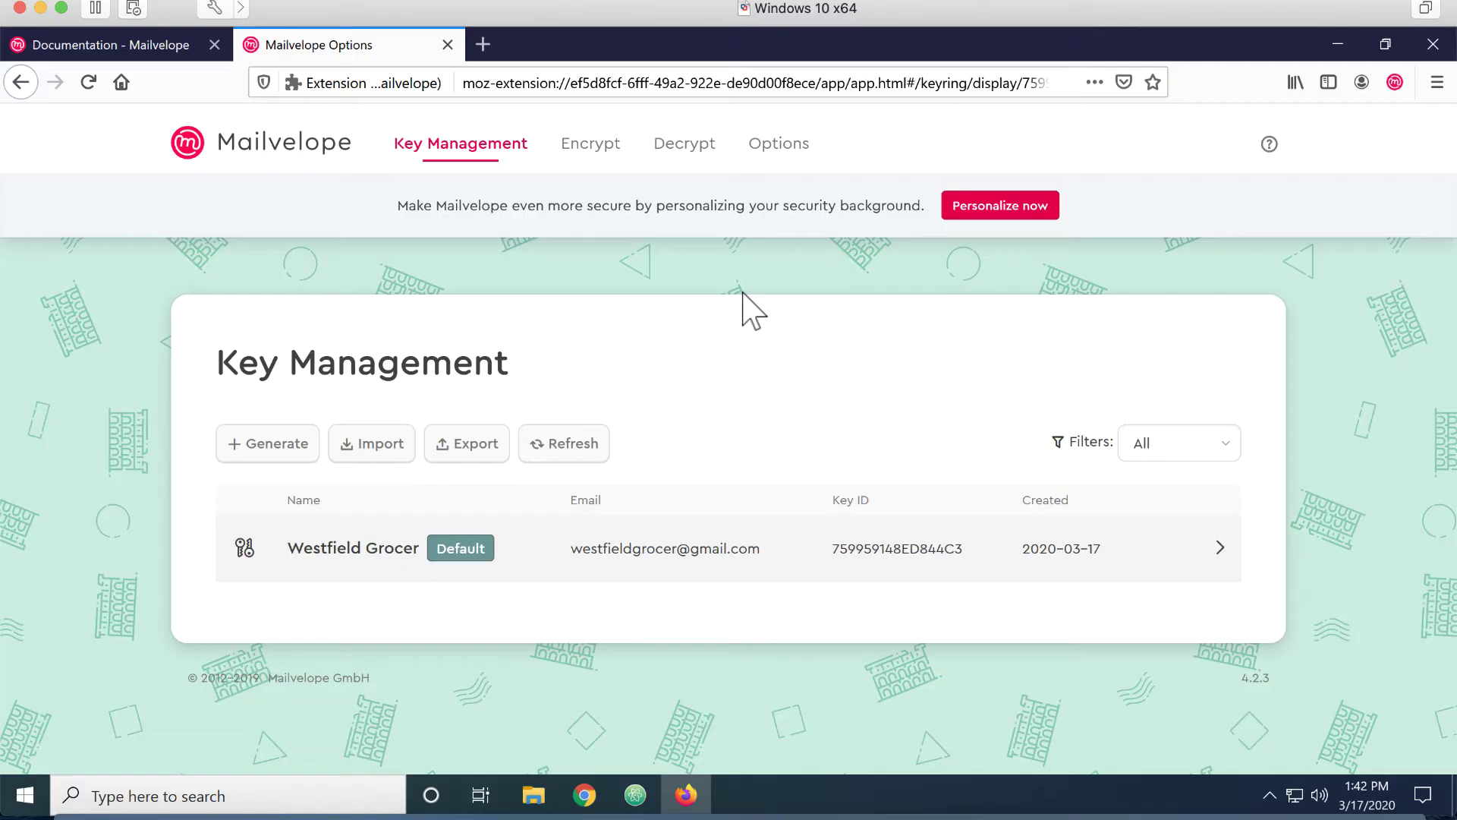
# Turn on signing for all emails in Mailvelope's general settings and save
pyautogui.click(777, 151)
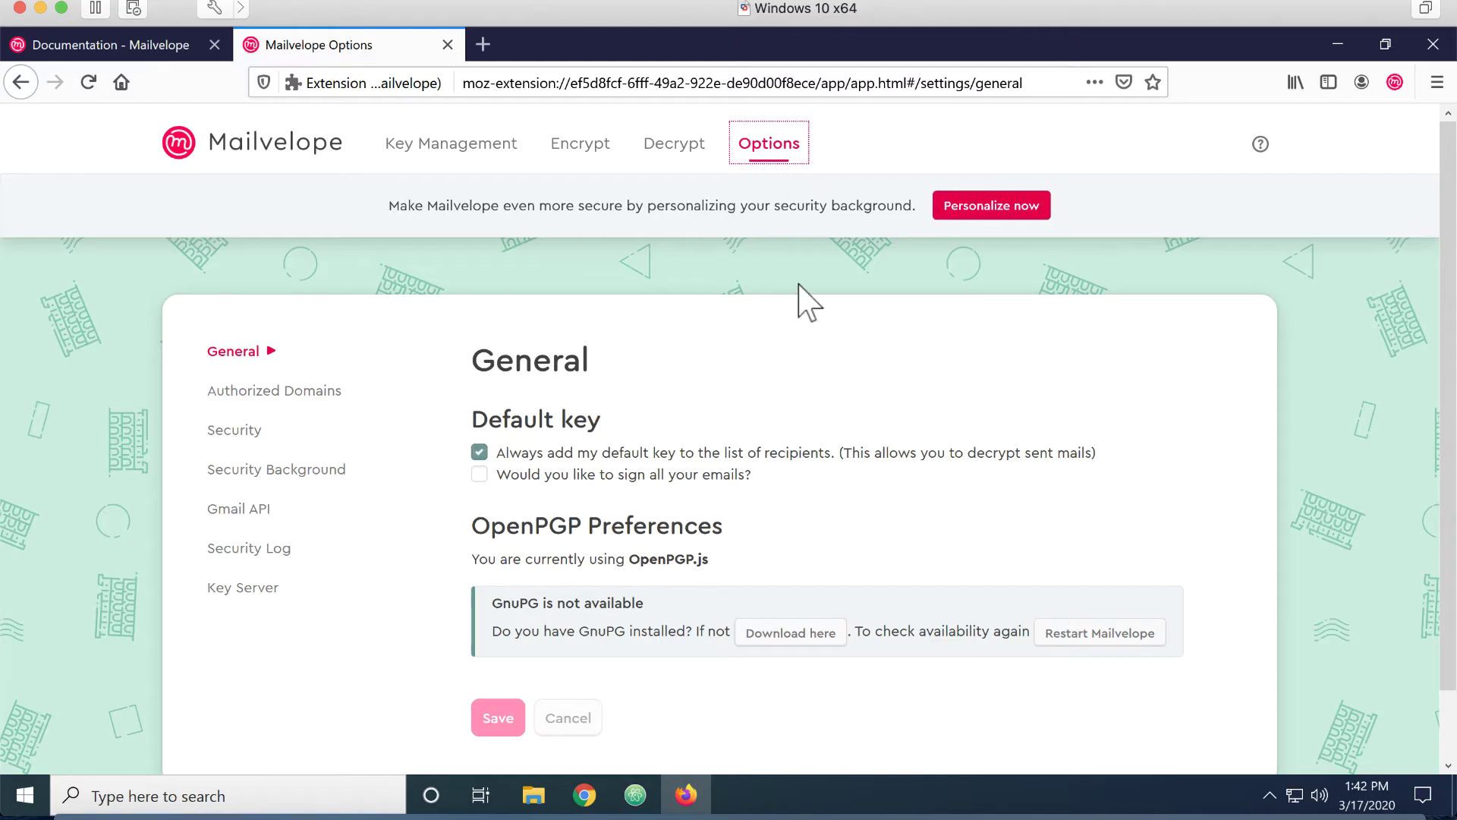
pyautogui.scroll(-2, 767, 478)
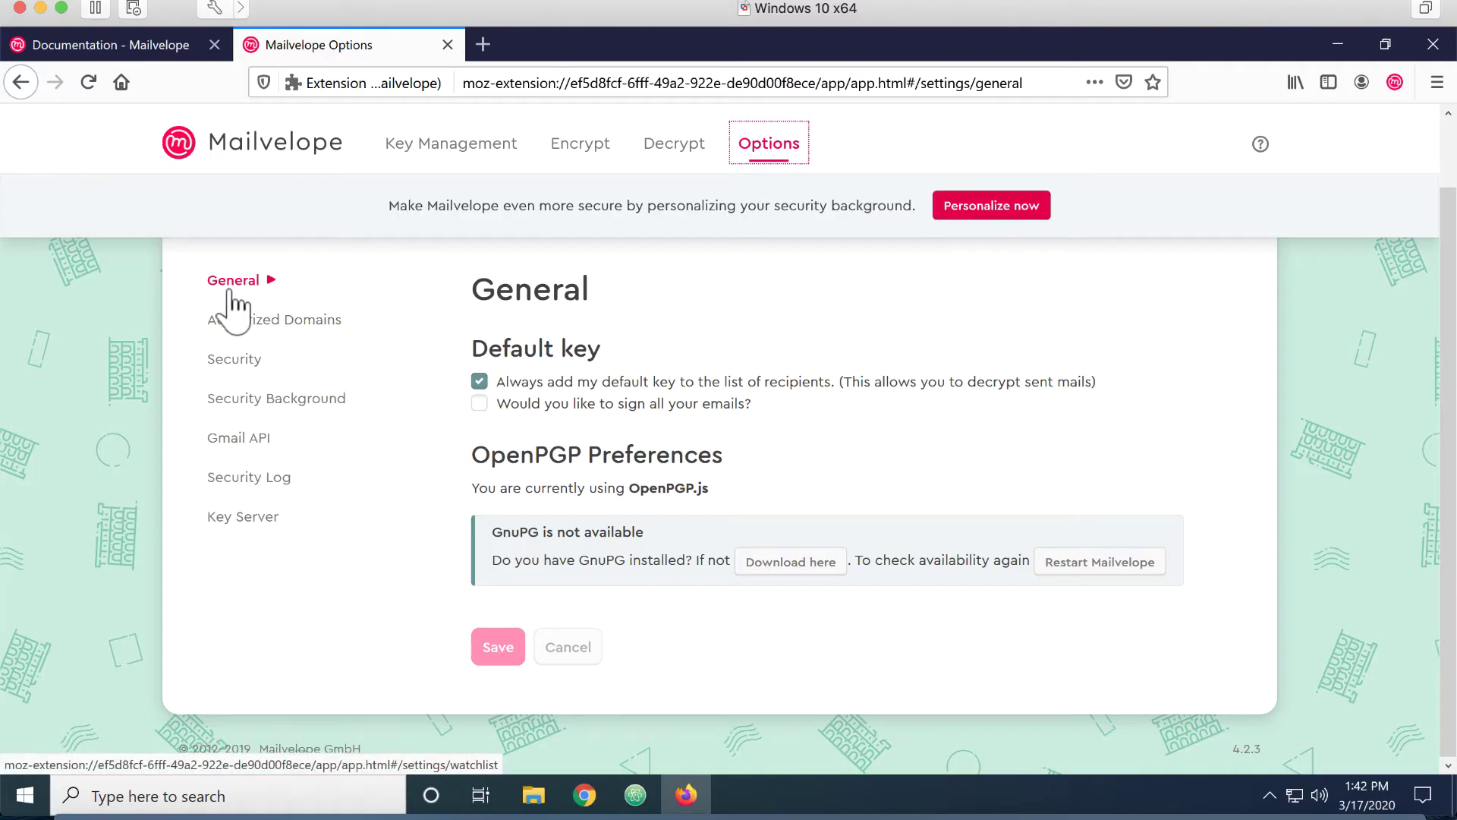
pyautogui.click(479, 403)
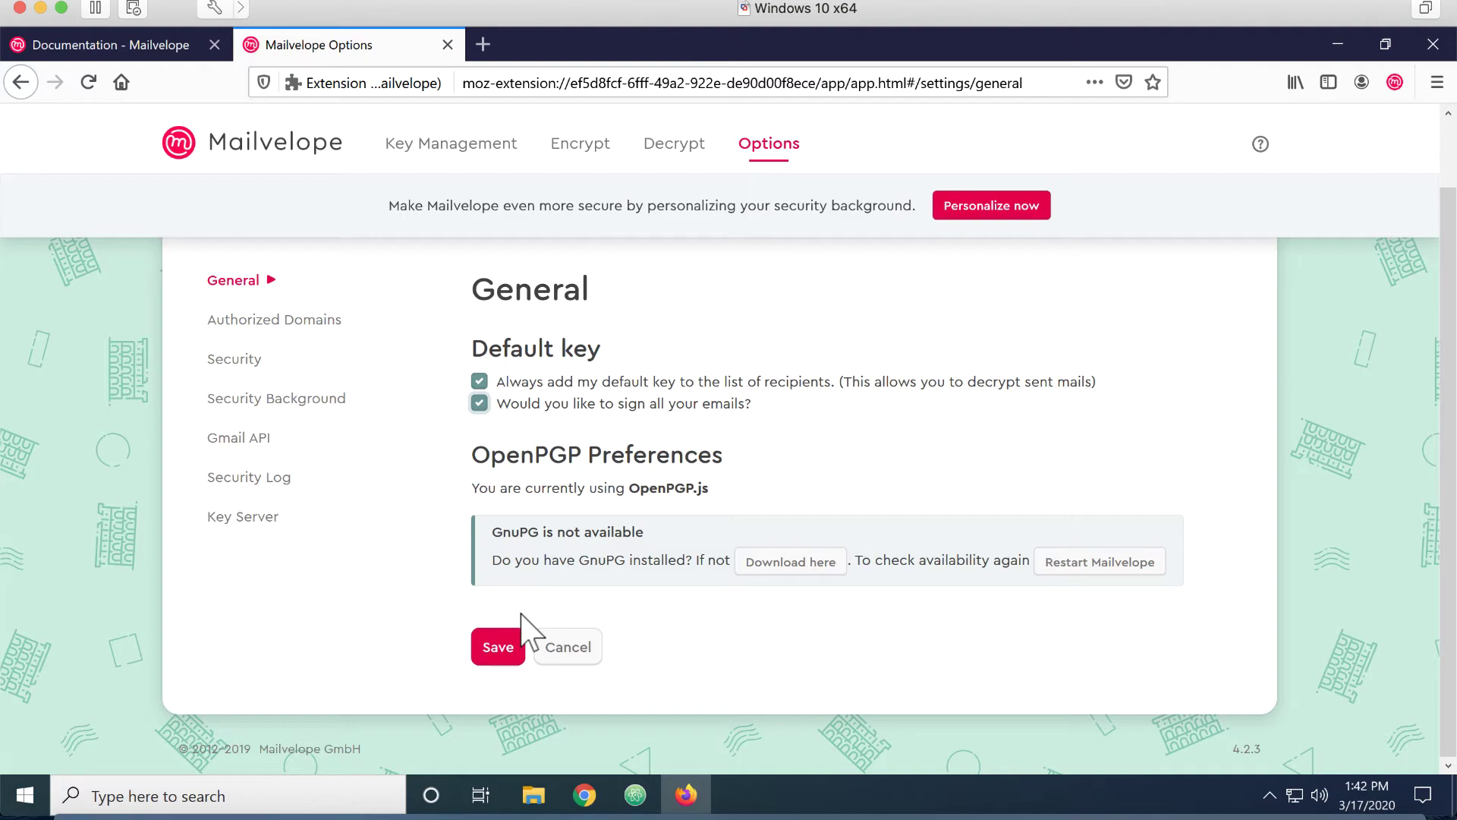
pyautogui.click(498, 650)
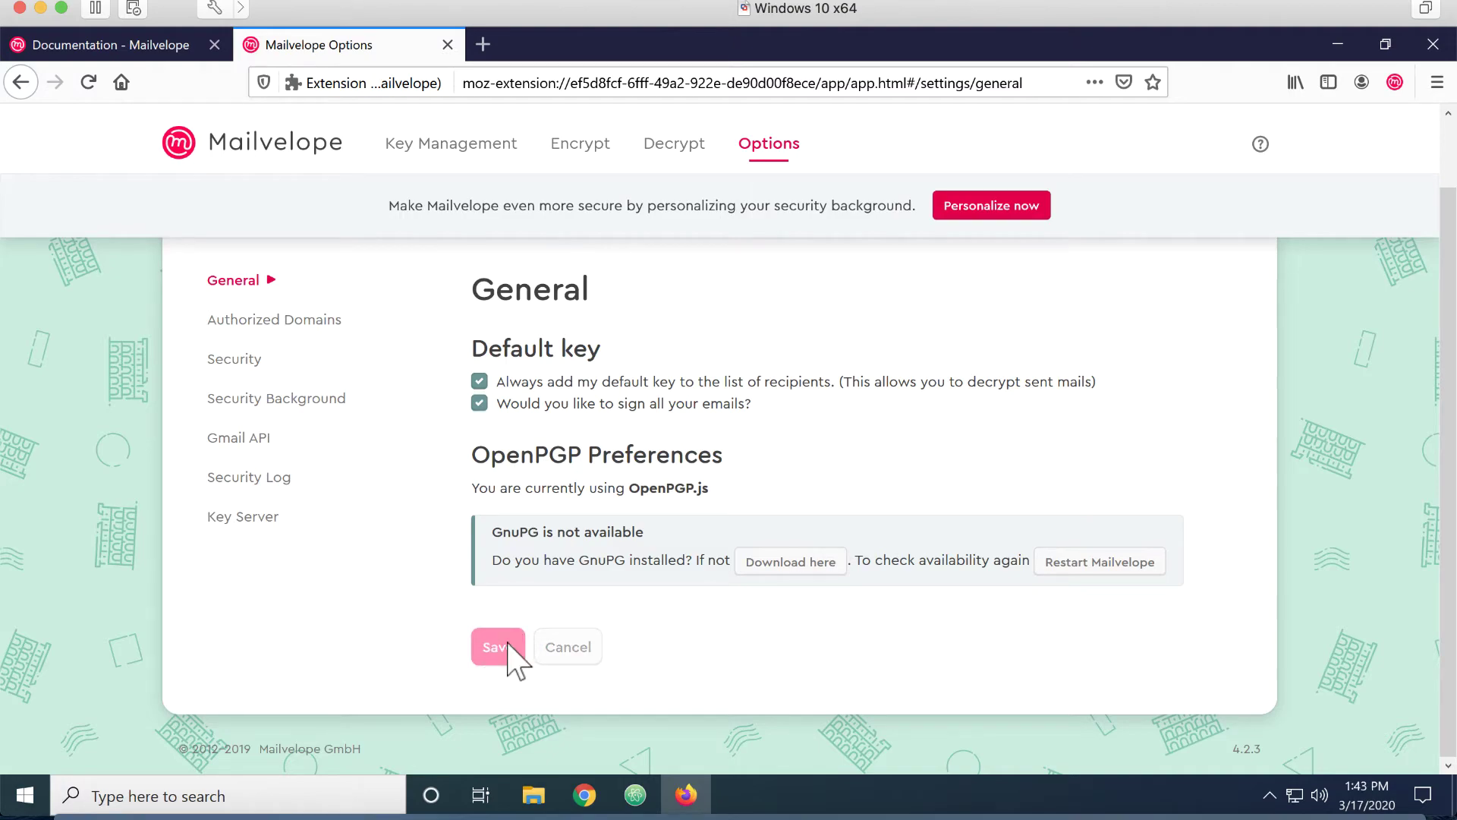
# Set Security to show decrypted messages in a separate Mailvelope popup and save
pyautogui.click(235, 364)
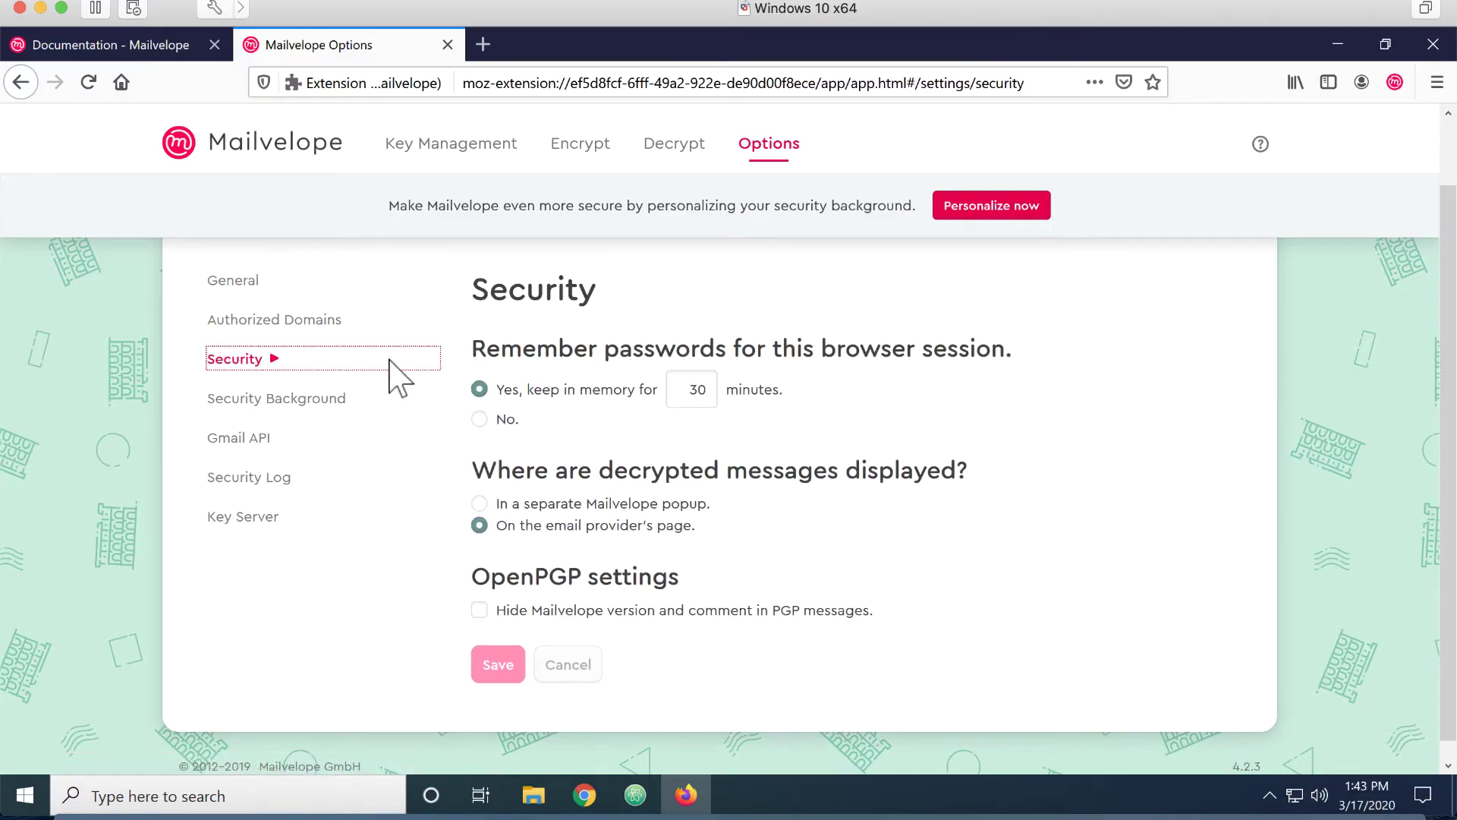
pyautogui.click(479, 504)
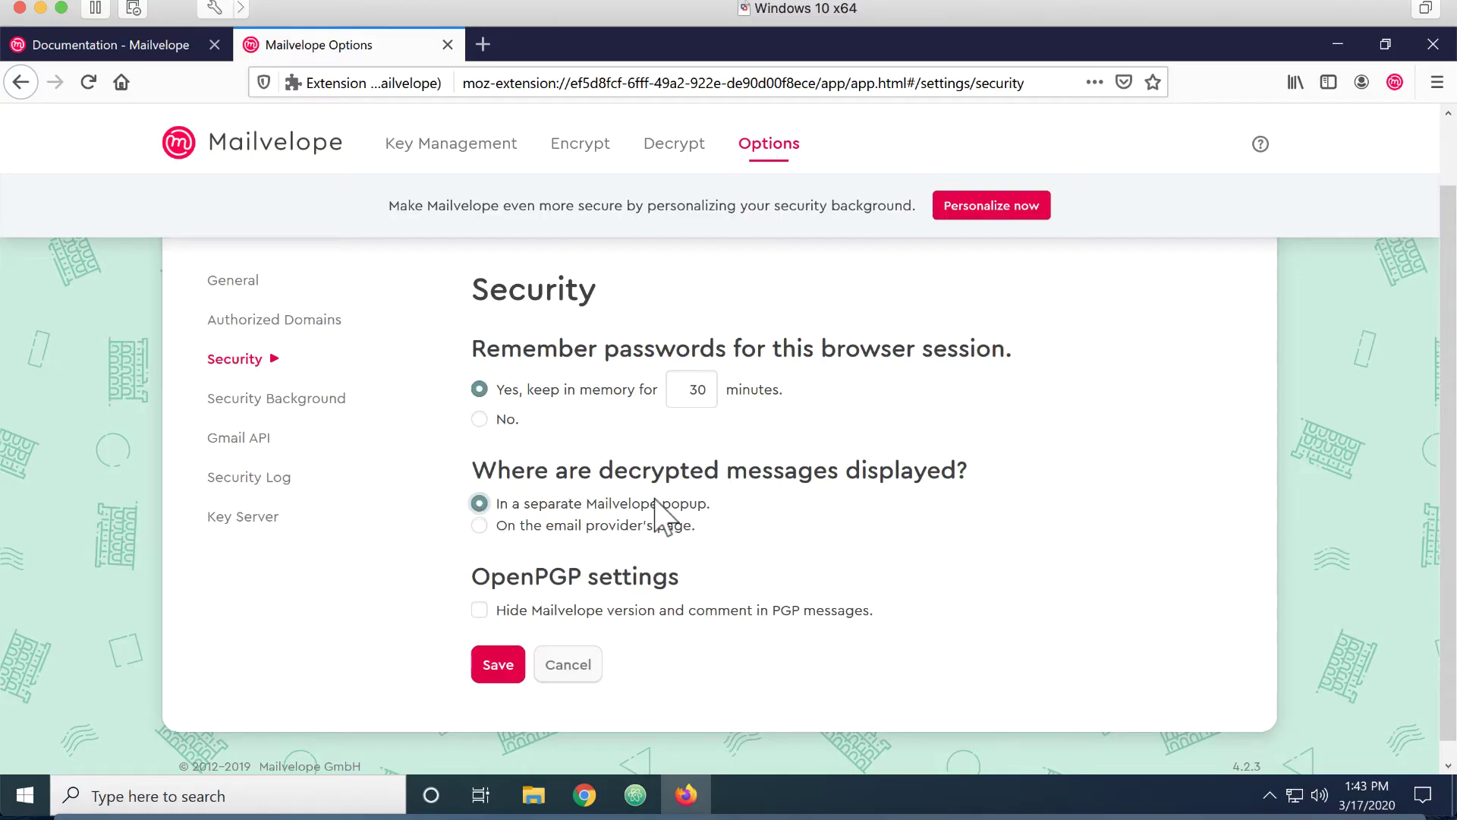
pyautogui.click(478, 666)
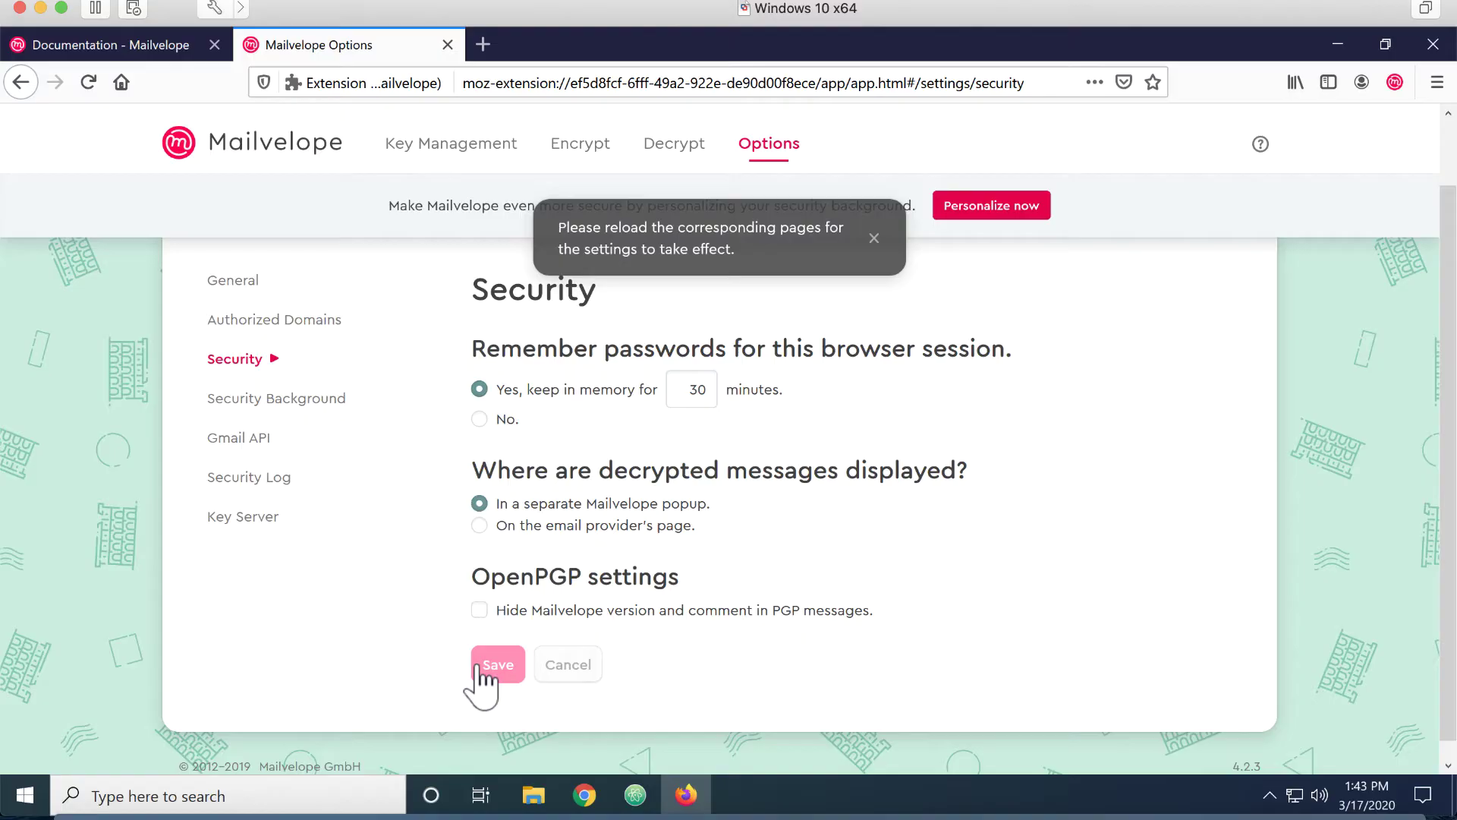
pyautogui.click(261, 398)
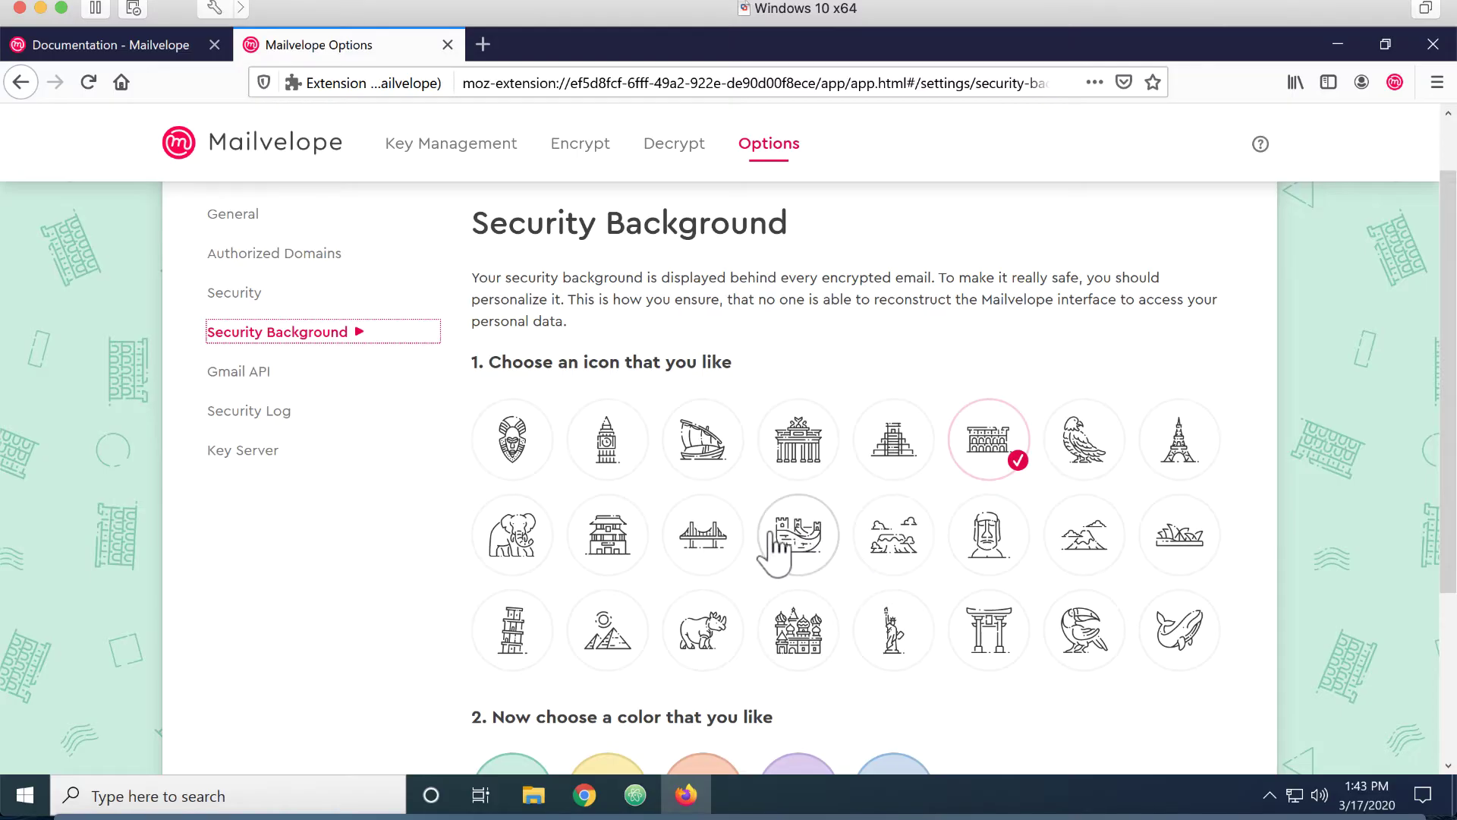
# Save an elephant icon with a purple colour as the security background
pyautogui.click(510, 535)
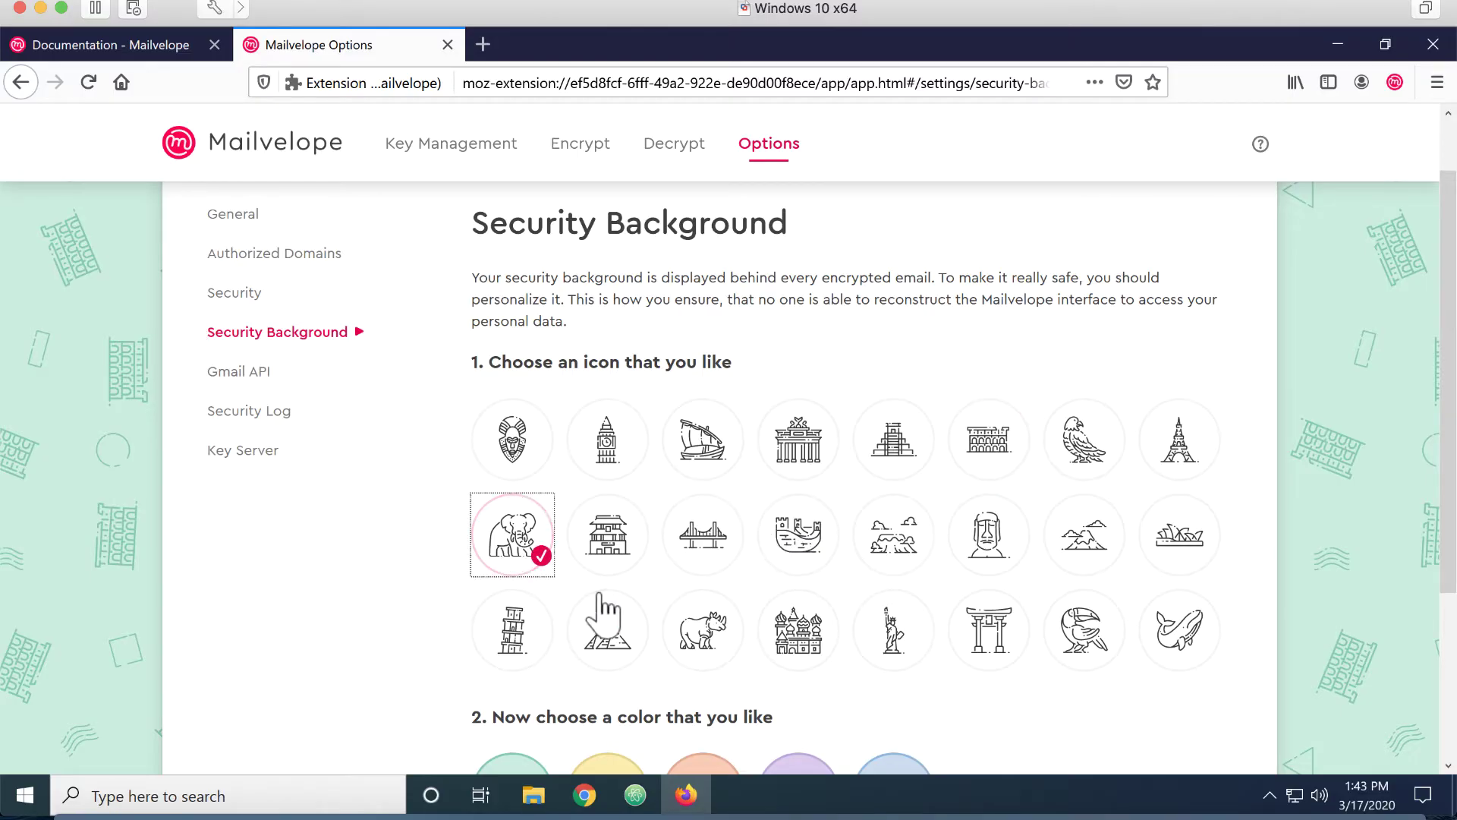
pyautogui.scroll(-3, 602, 611)
pyautogui.click(782, 586)
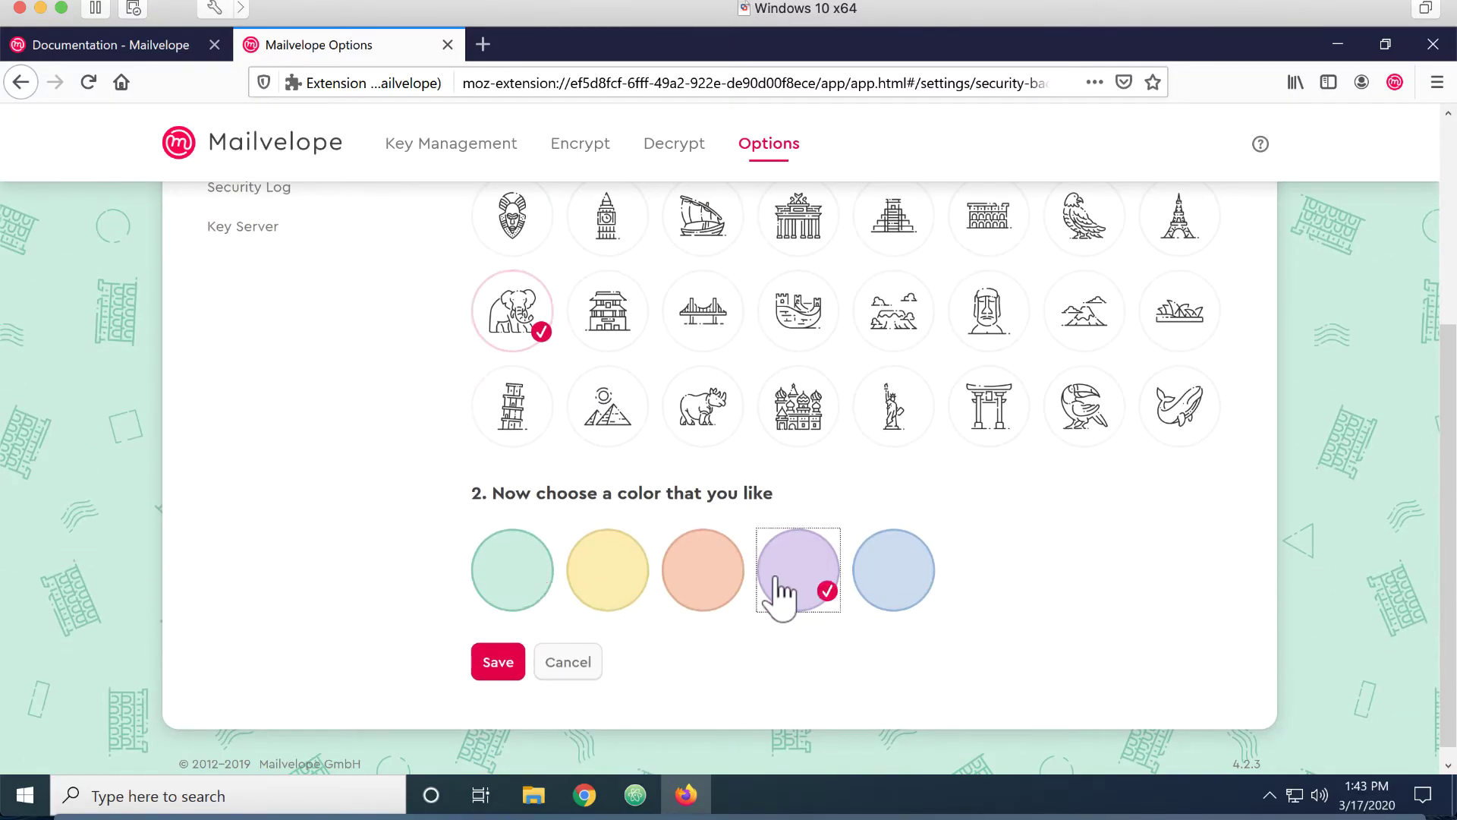
pyautogui.click(498, 667)
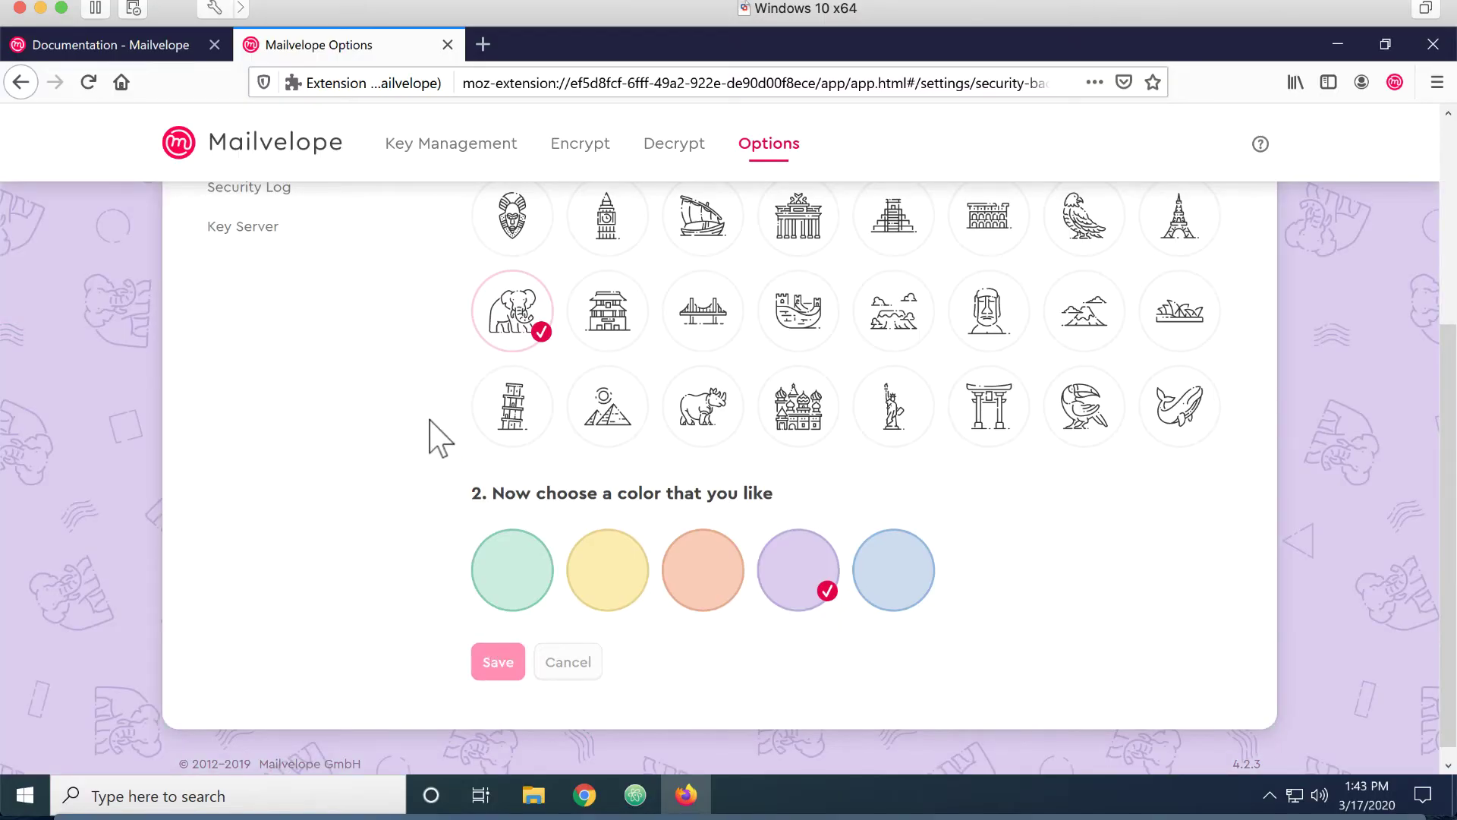
# Enable Gmail API Integration and save the setting
pyautogui.scroll(2, 429, 433)
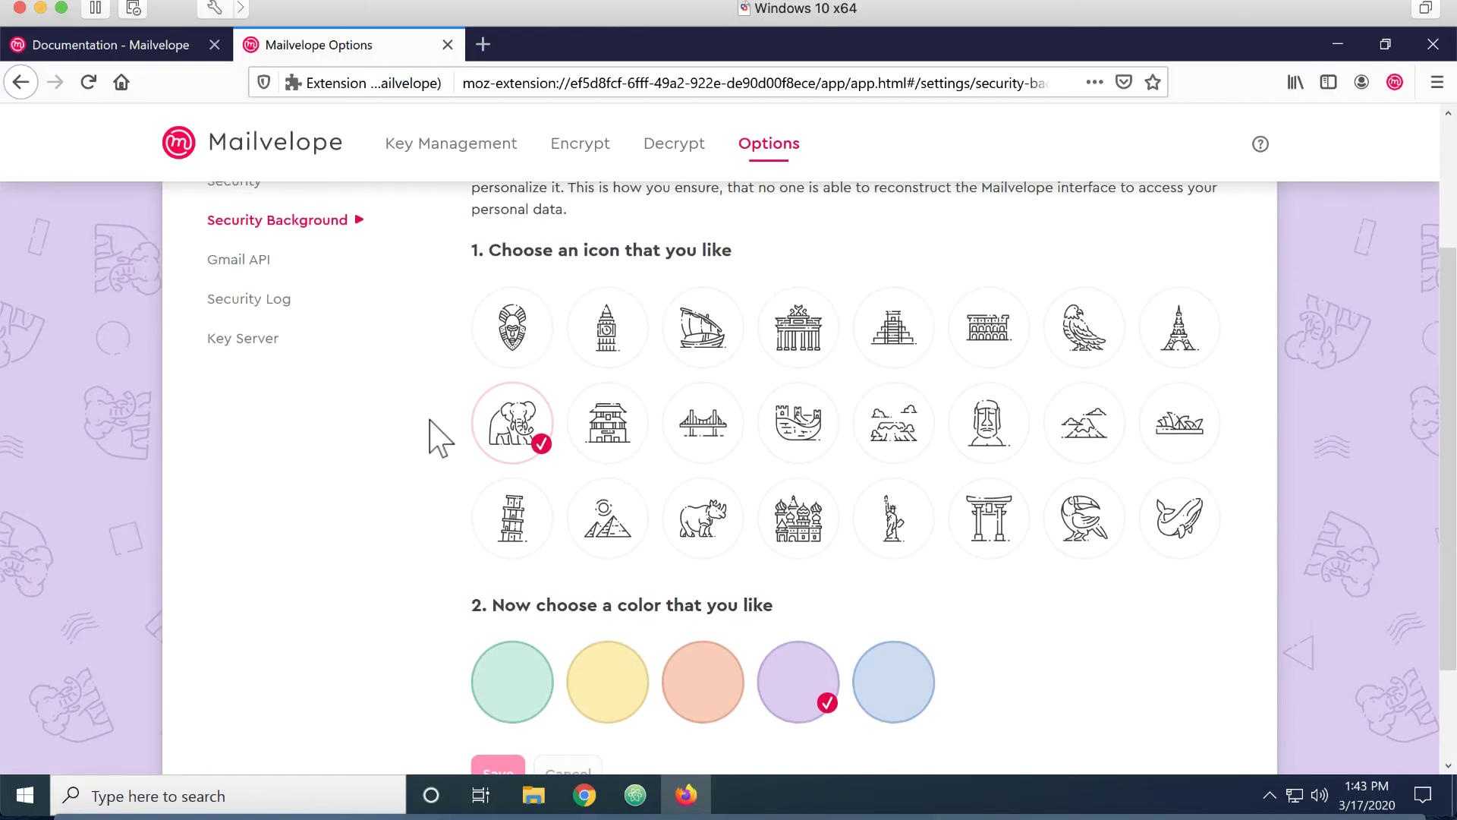
pyautogui.click(236, 261)
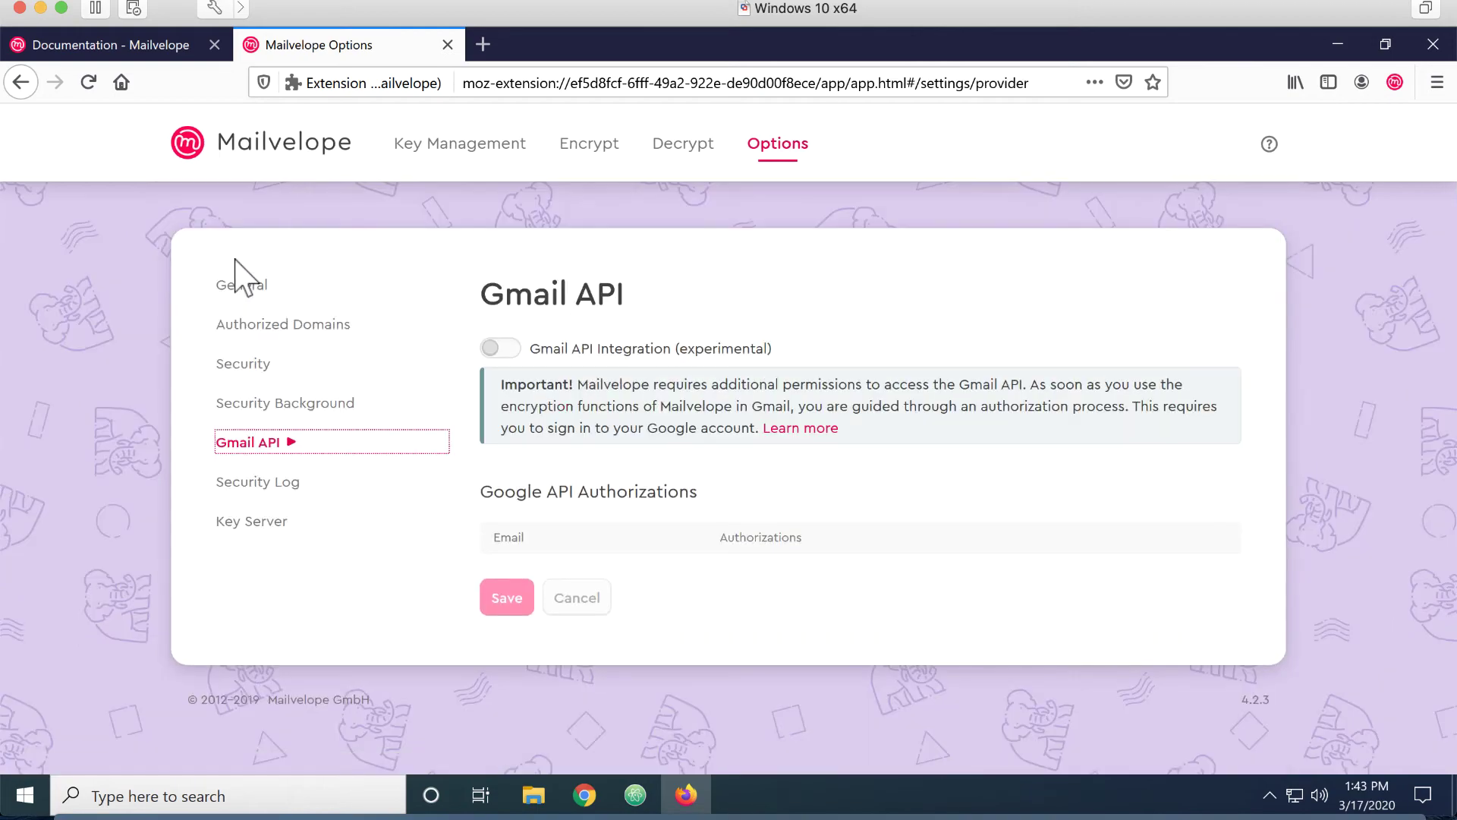
pyautogui.click(502, 349)
pyautogui.click(501, 598)
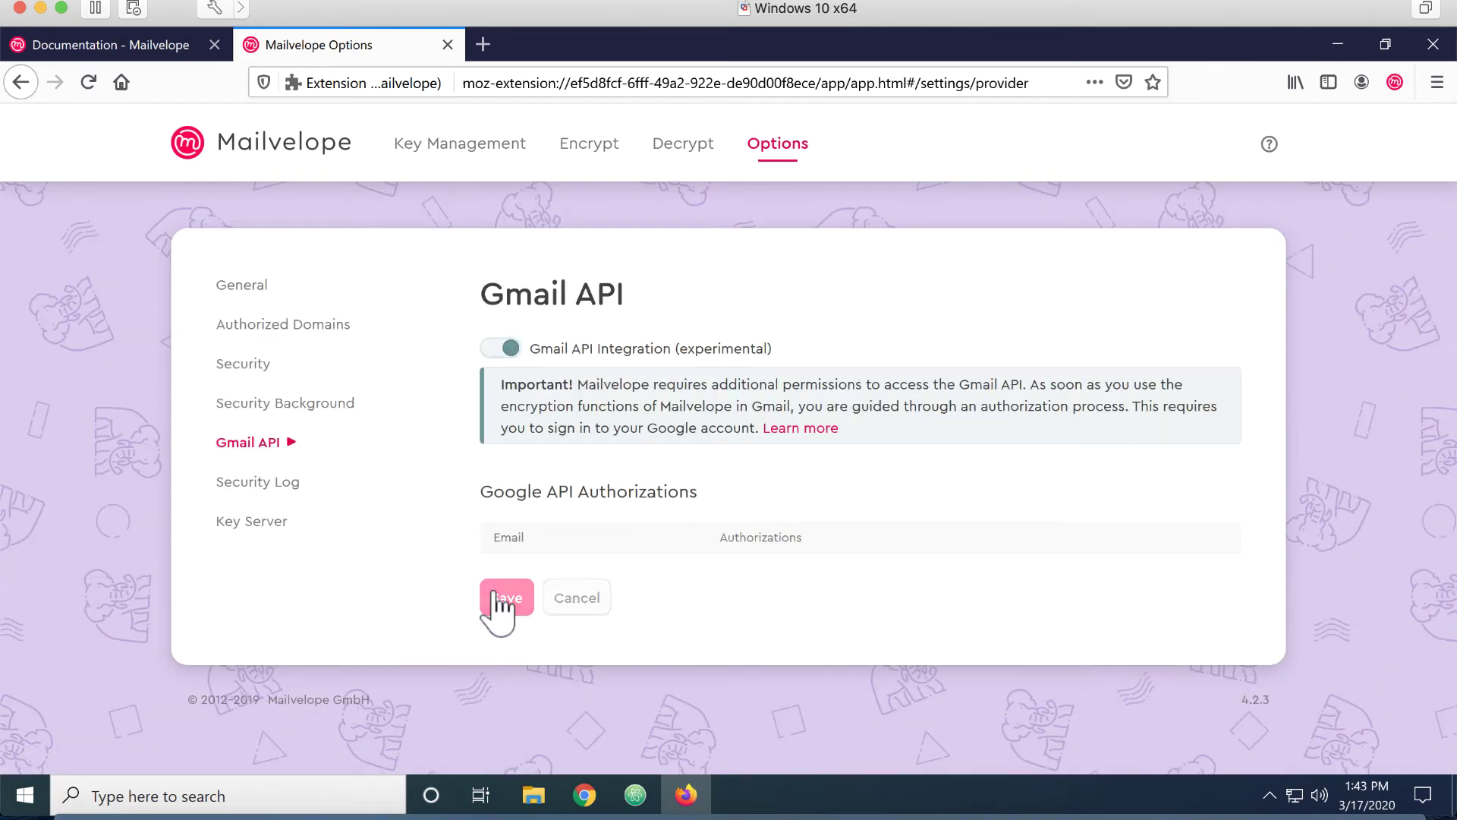
pyautogui.click(255, 536)
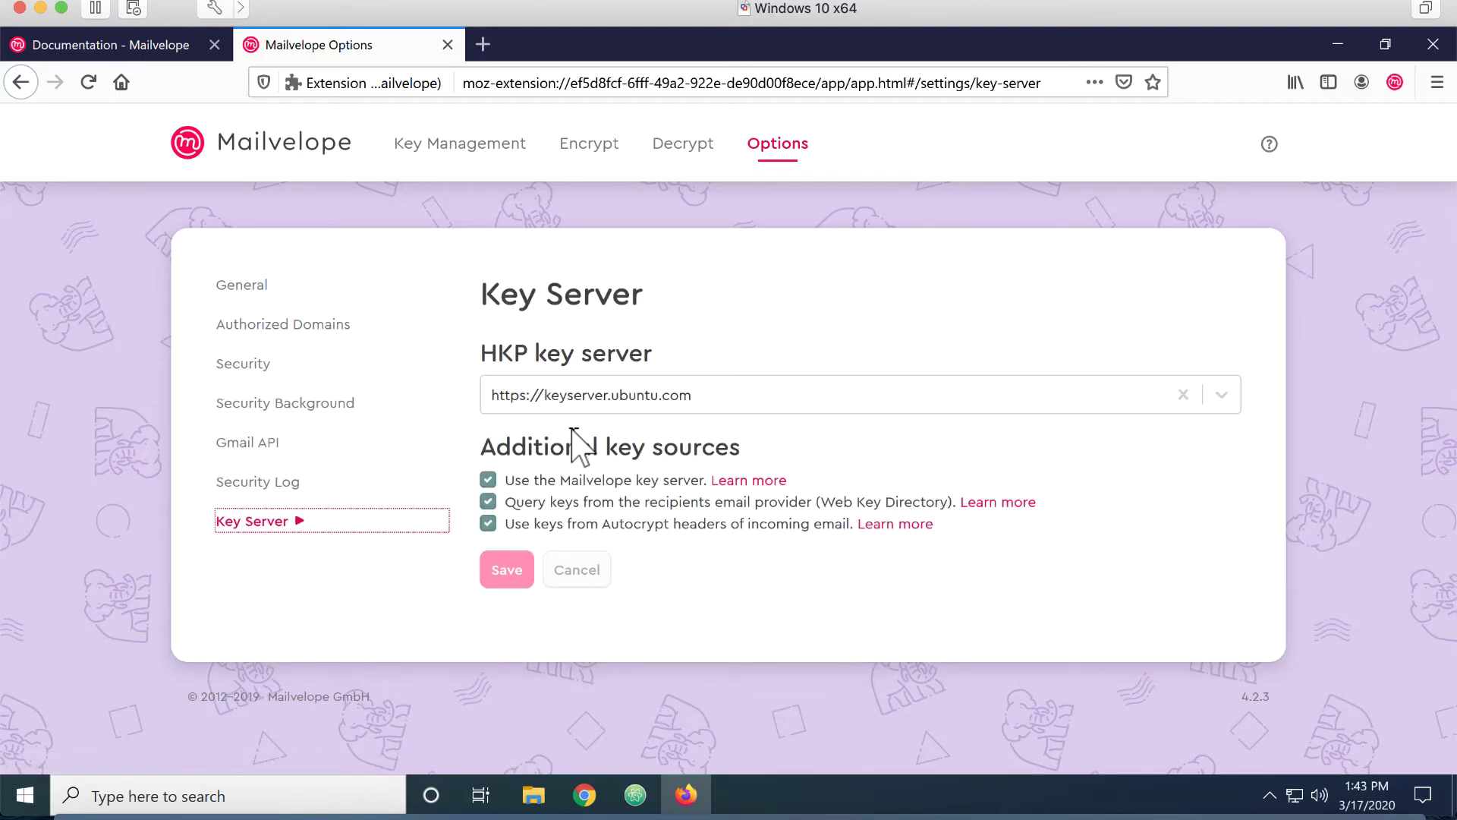
pyautogui.click(579, 406)
pyautogui.click(604, 565)
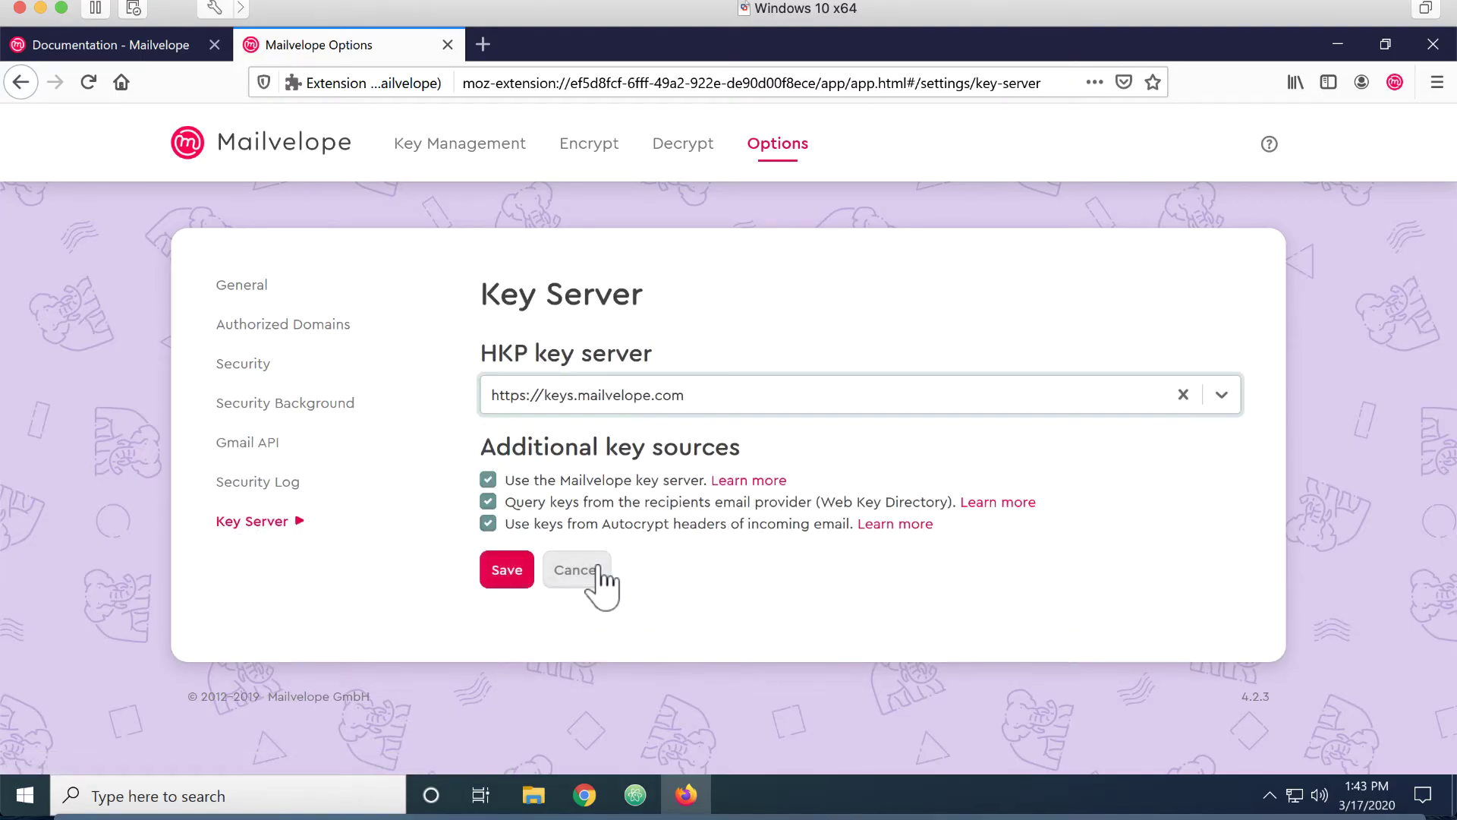
pyautogui.click(501, 574)
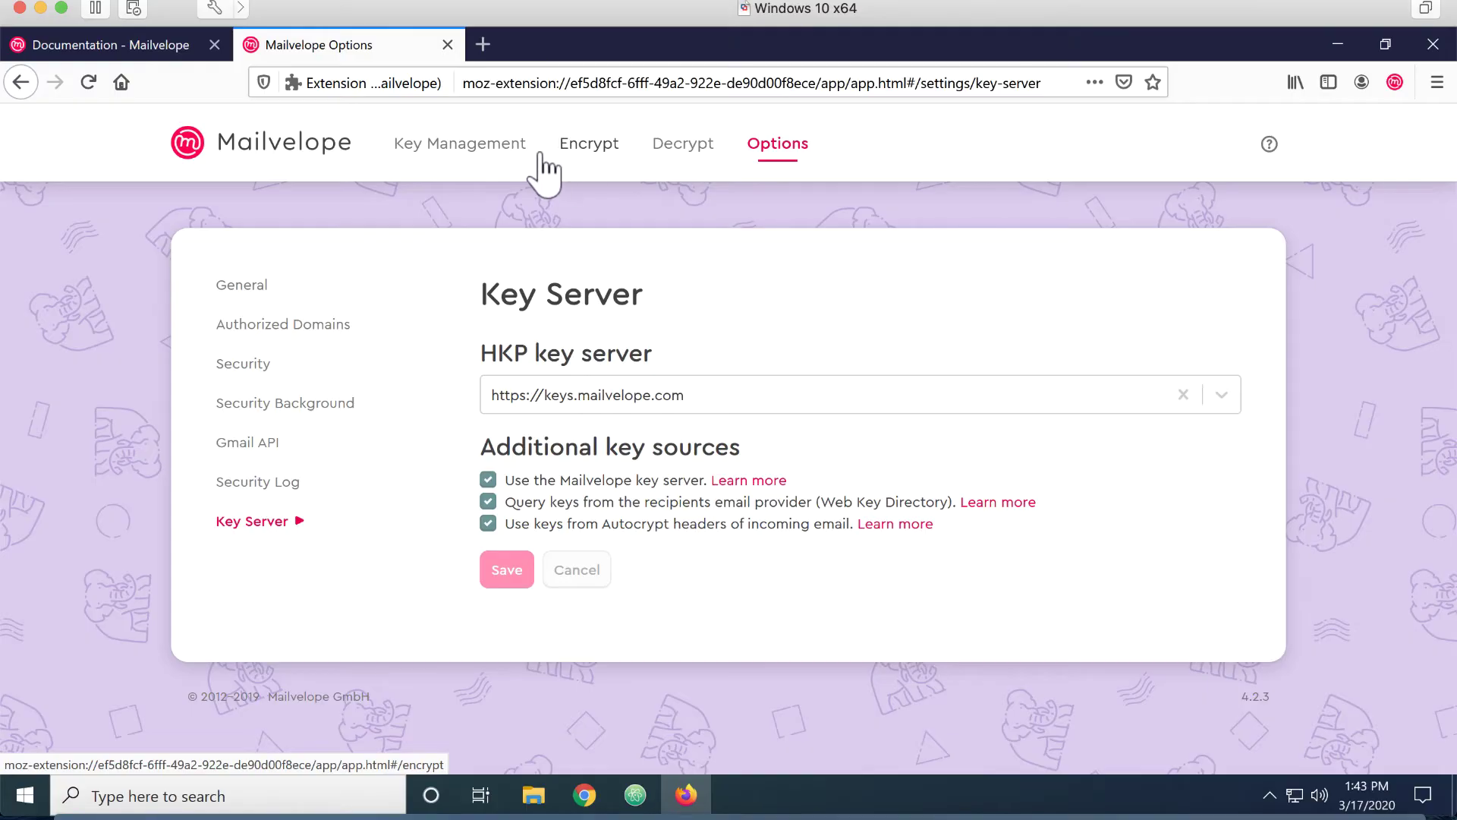
pyautogui.click(486, 159)
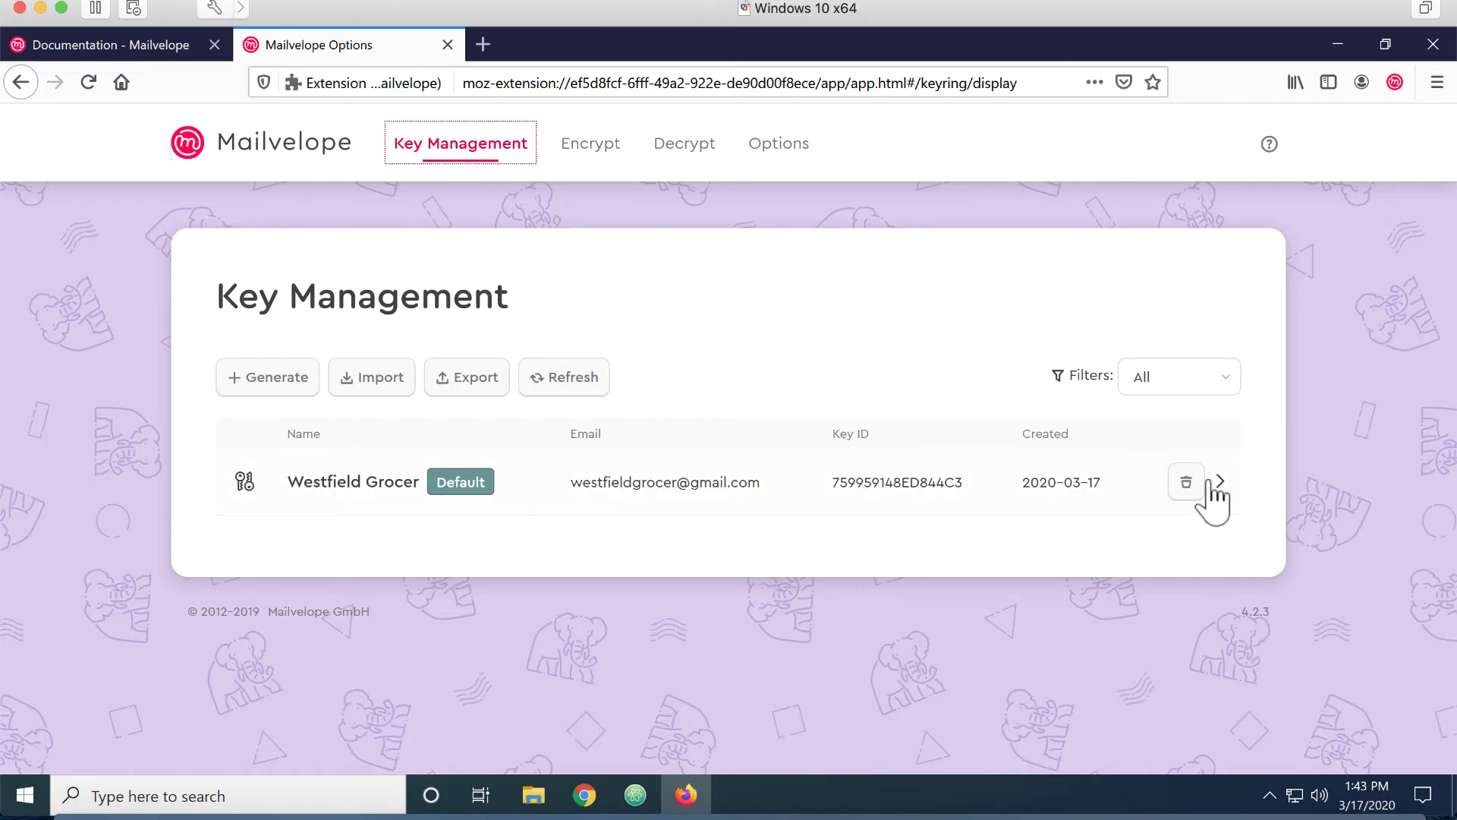
# Synchronize the Westfield Grocer key with the Mailvelope key server from its details
pyautogui.click(1215, 498)
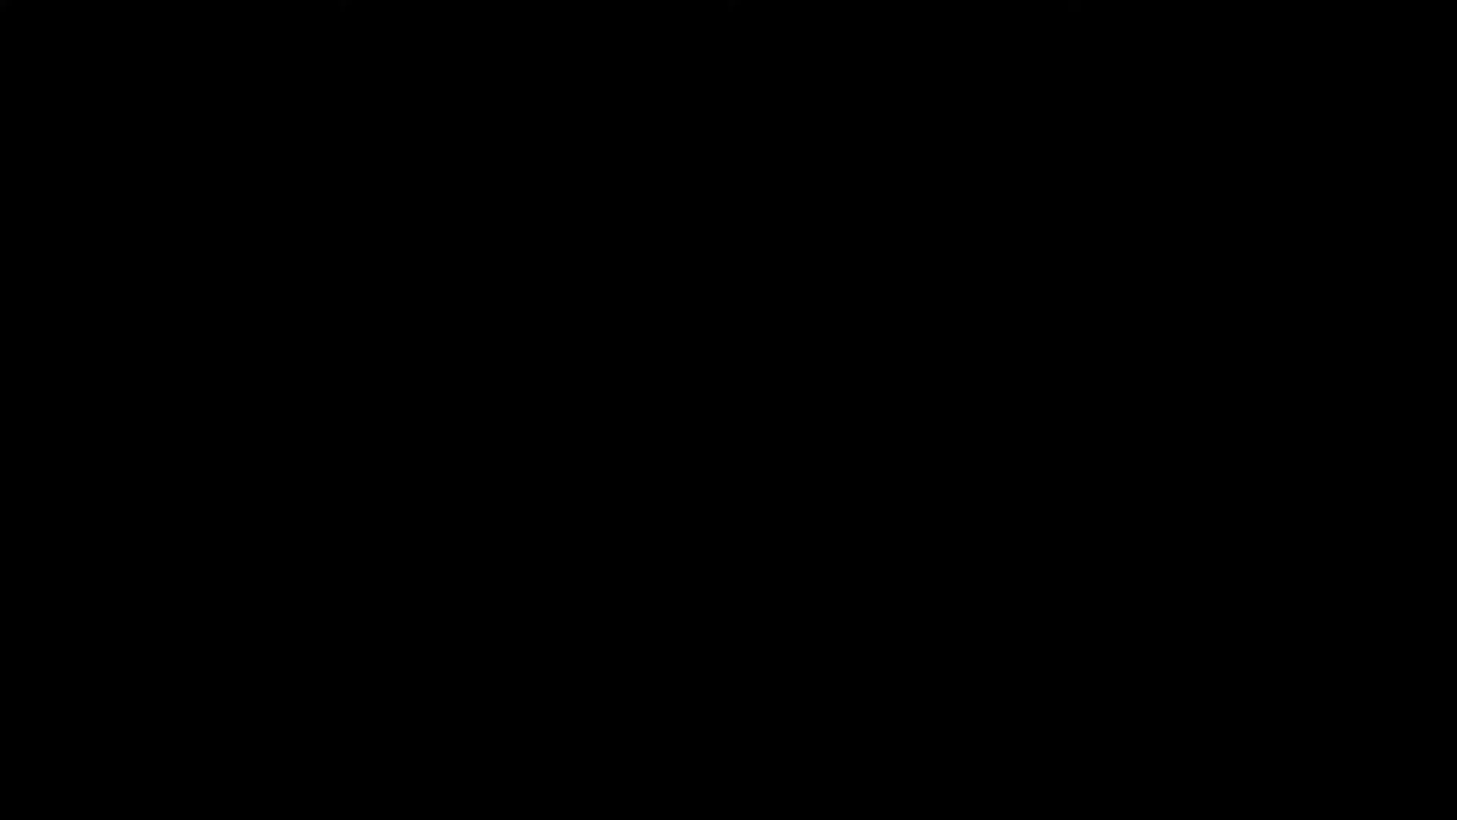
pyautogui.click(725, 558)
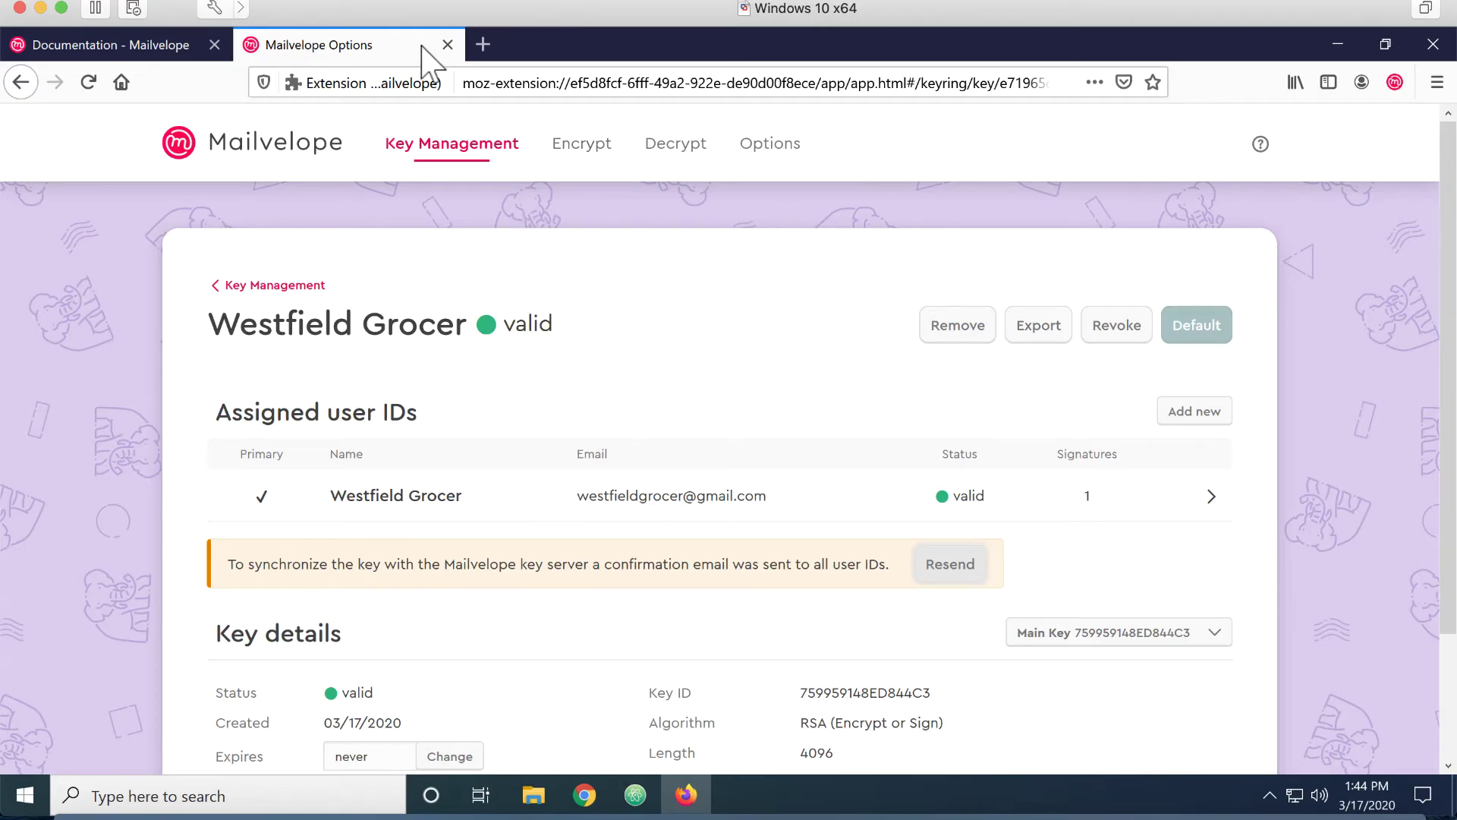
# Close the documentation tab and open the 'Verify your email address' email in Gmail
pyautogui.click(215, 45)
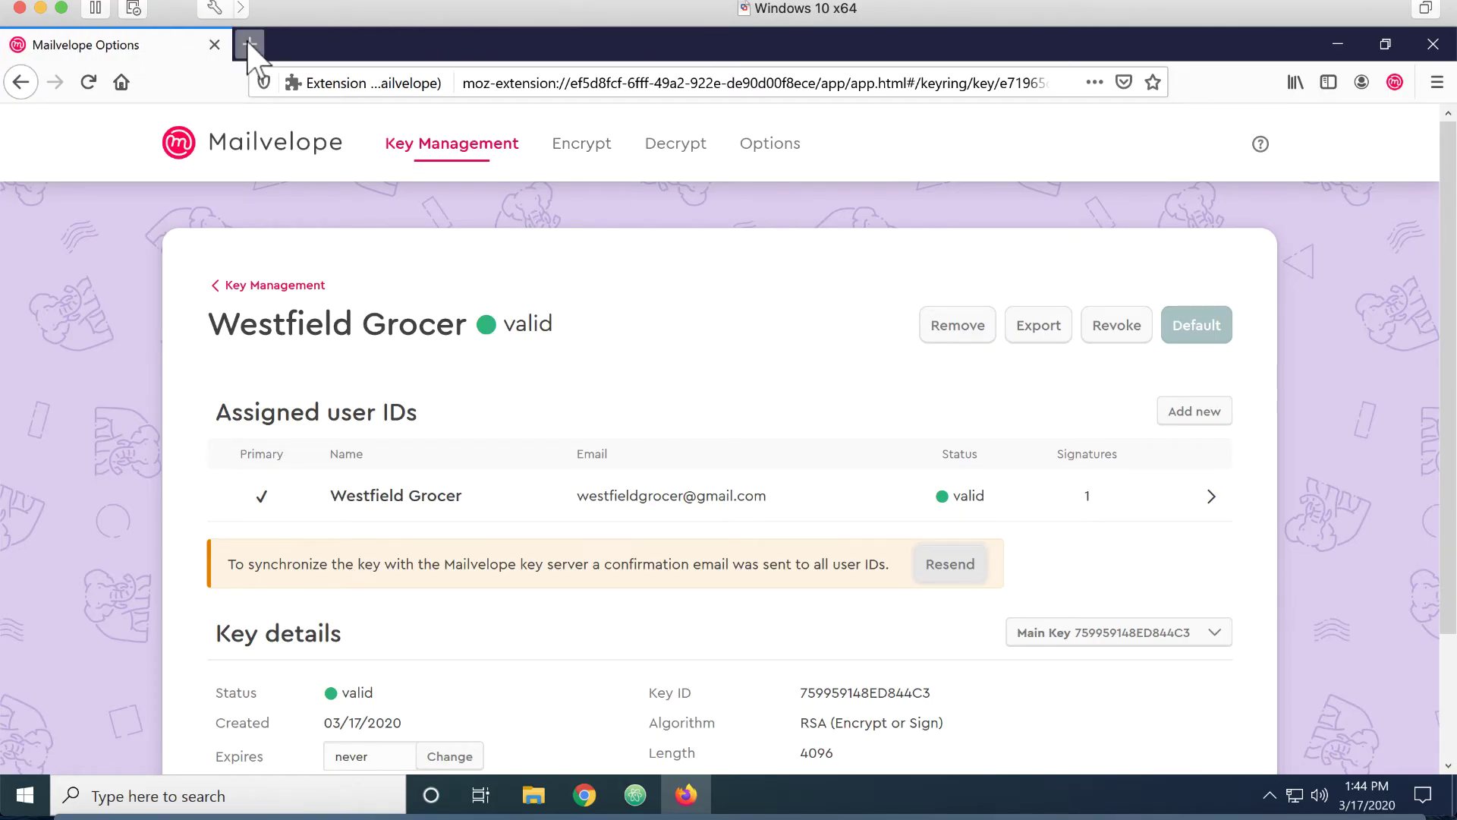
pyautogui.click(249, 44)
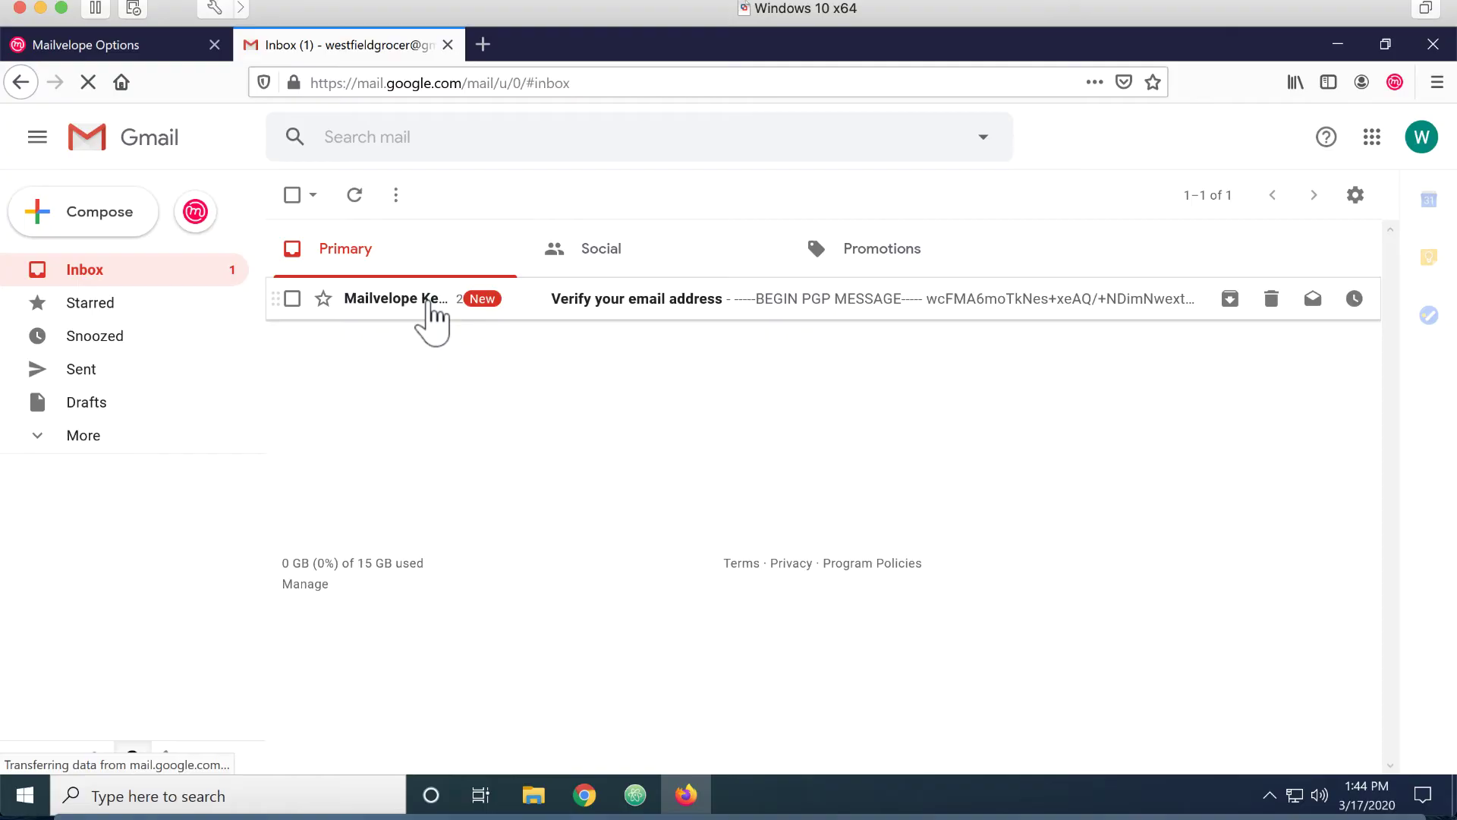
pyautogui.click(433, 315)
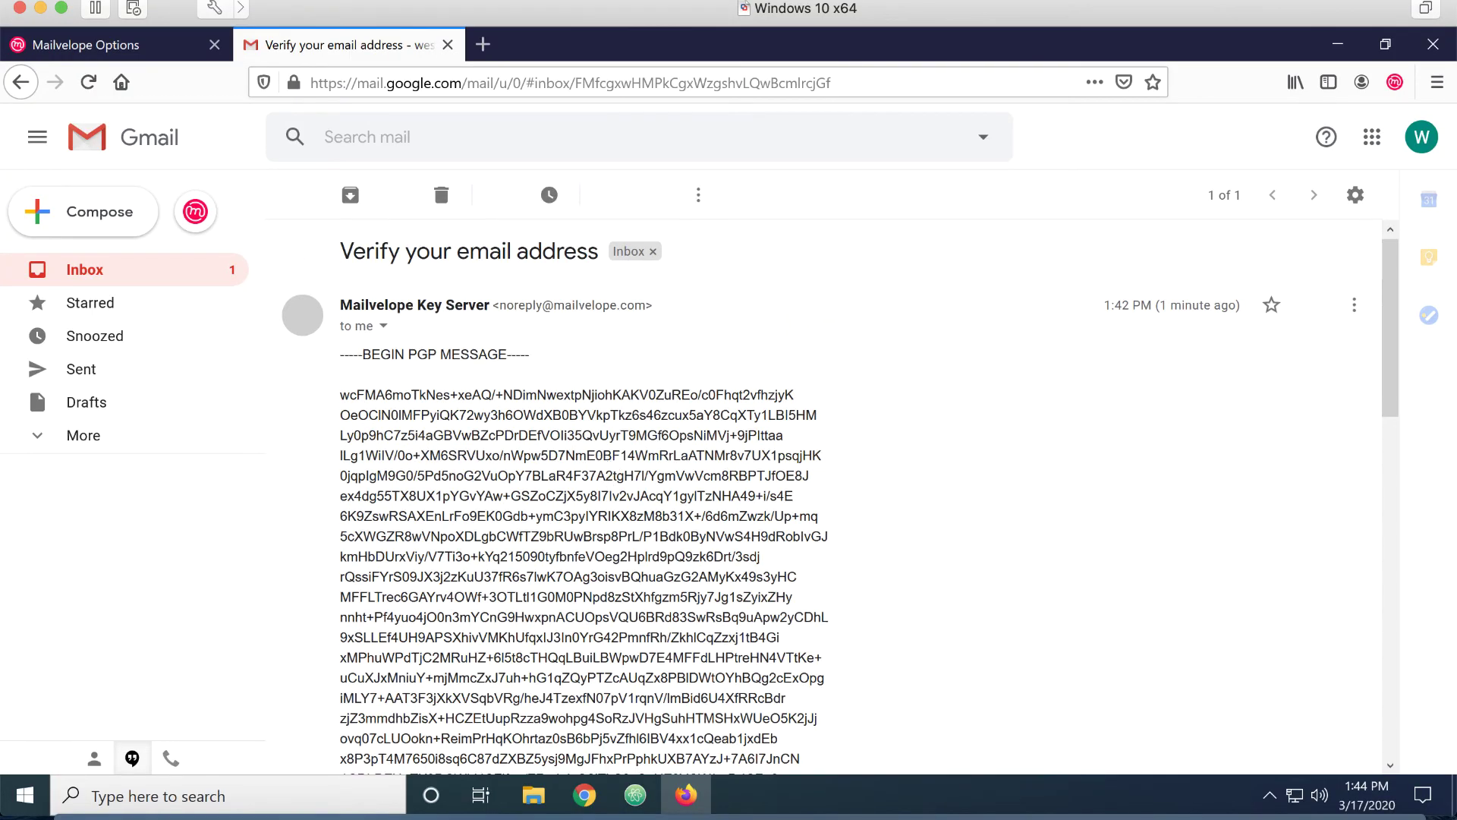
pyautogui.scroll(-3, 597, 453)
pyautogui.scroll(-3, 597, 453)
pyautogui.scroll(10, 592, 459)
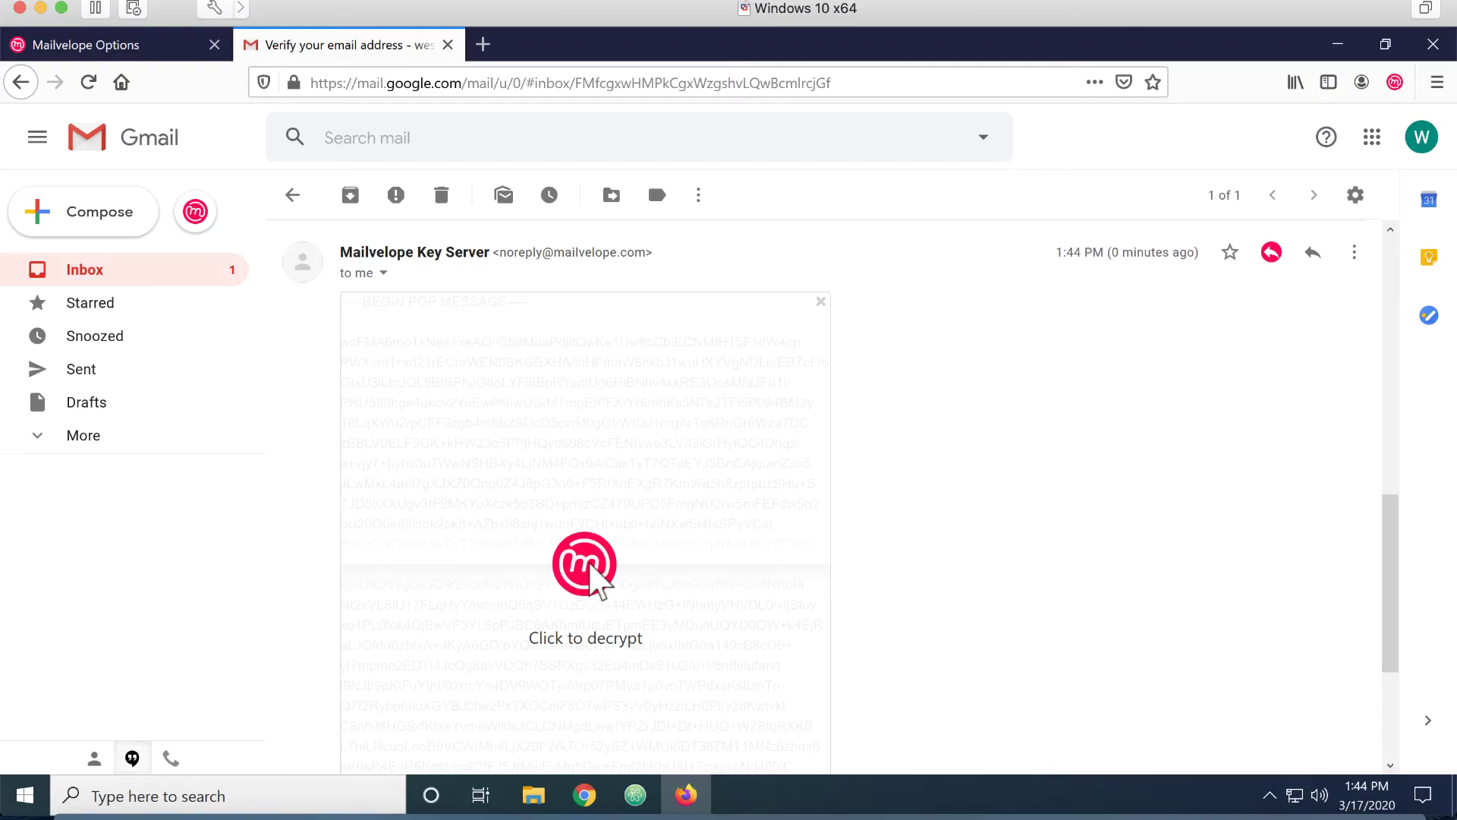
# Decrypt the verification message by entering the key password
pyautogui.click(593, 578)
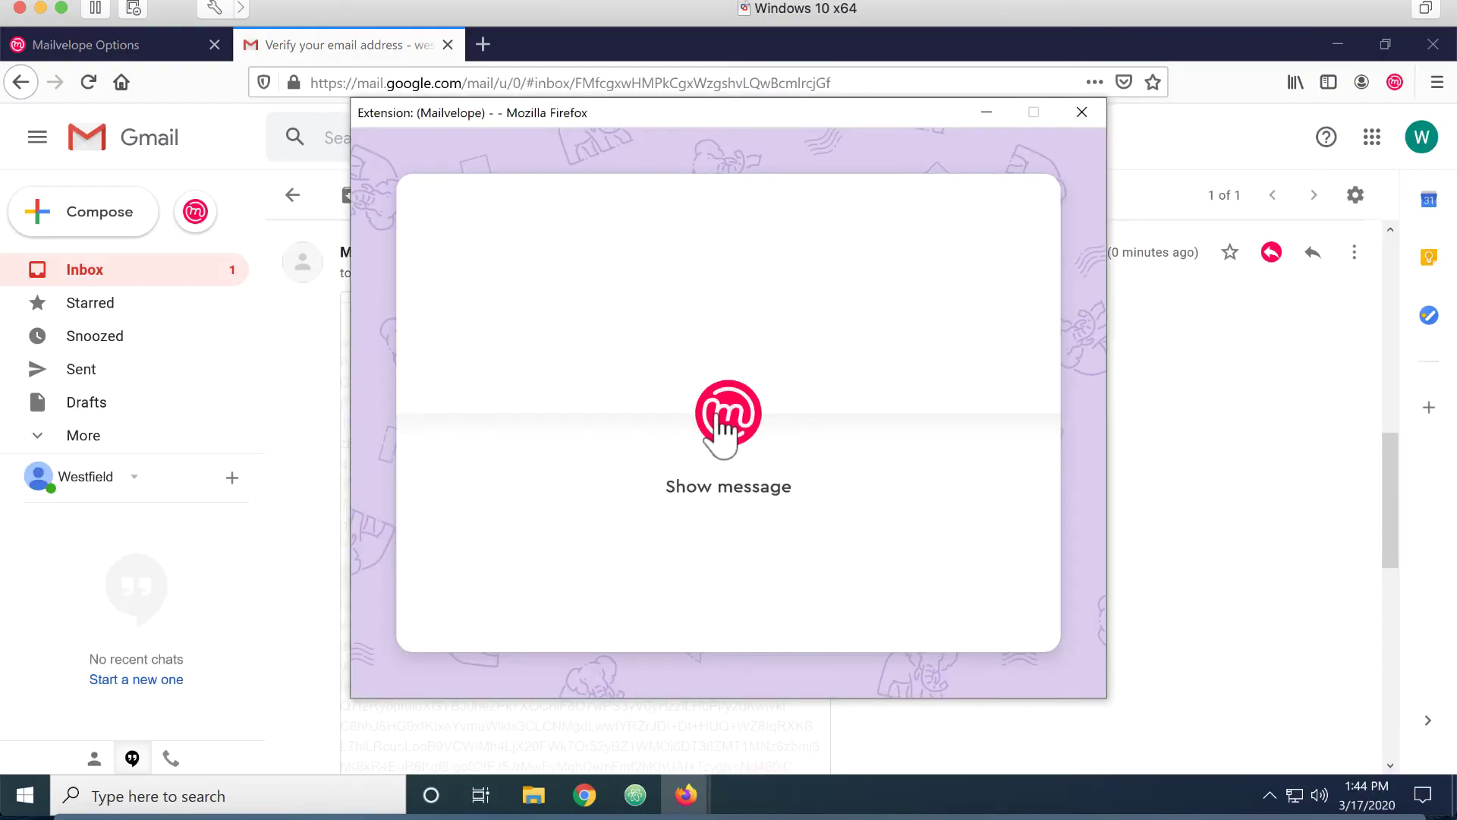
pyautogui.click(728, 414)
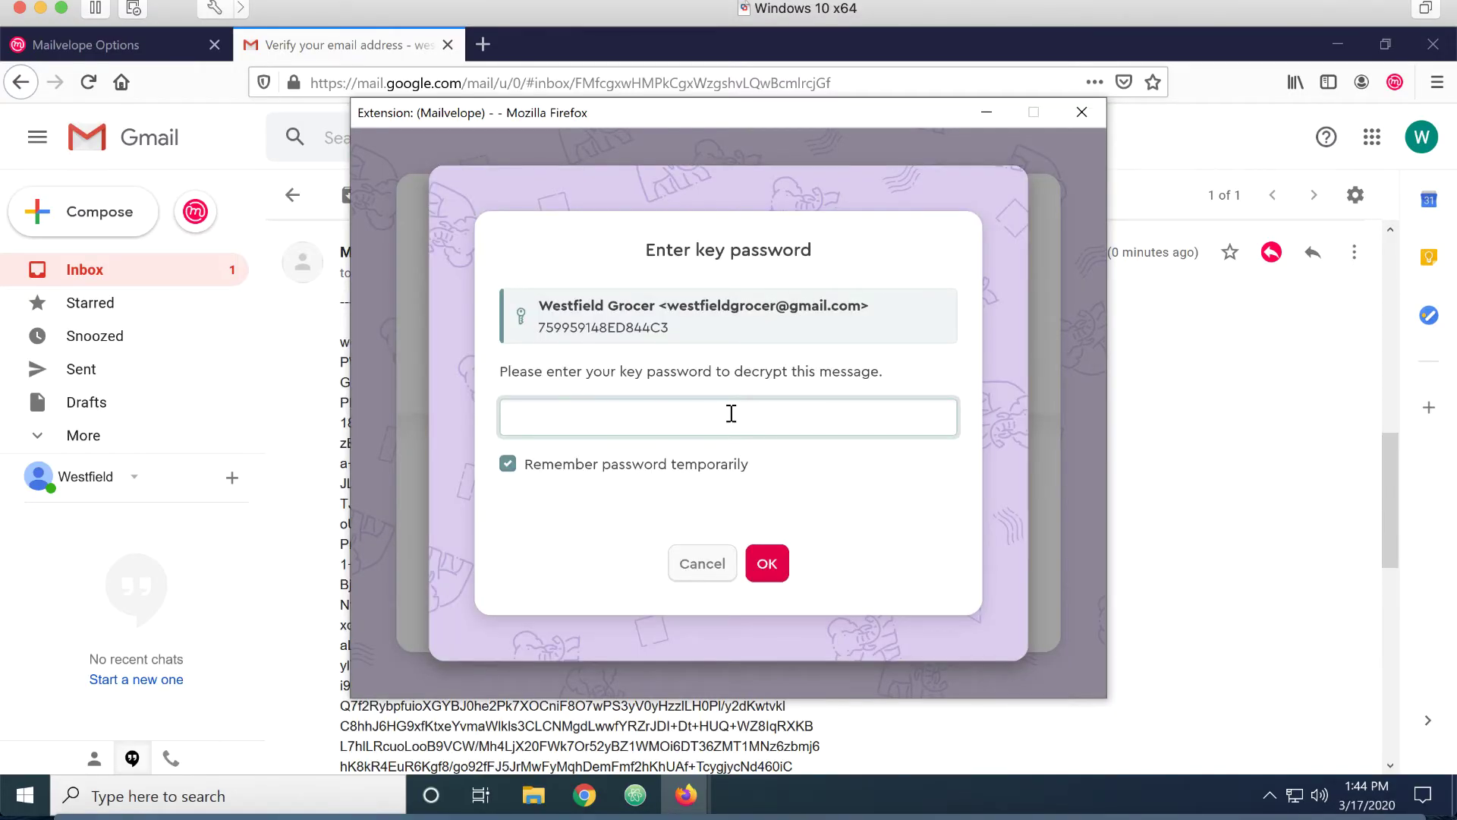
pyautogui.hotkey('ctrl', 'v')
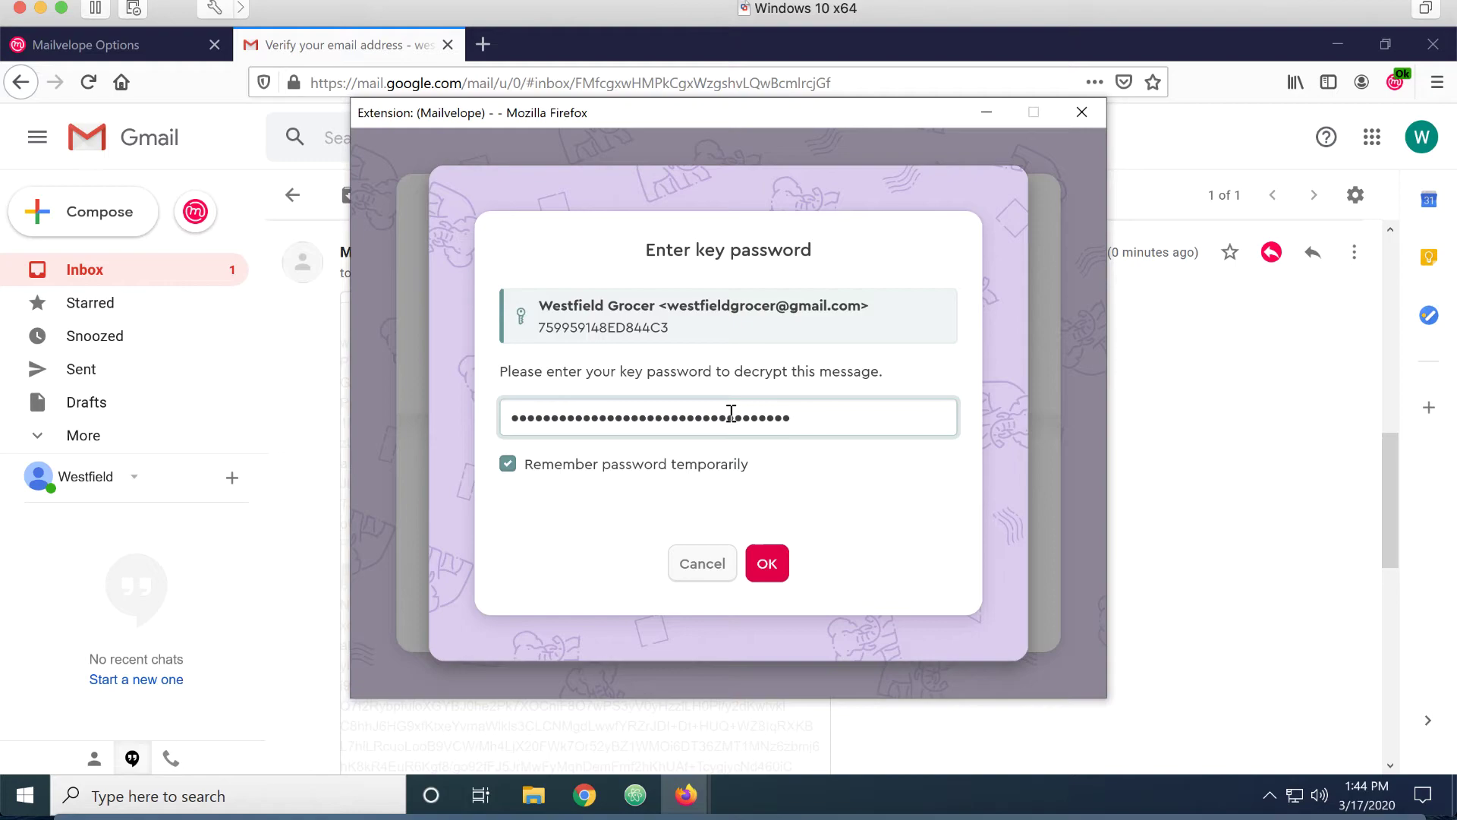
pyautogui.click(767, 565)
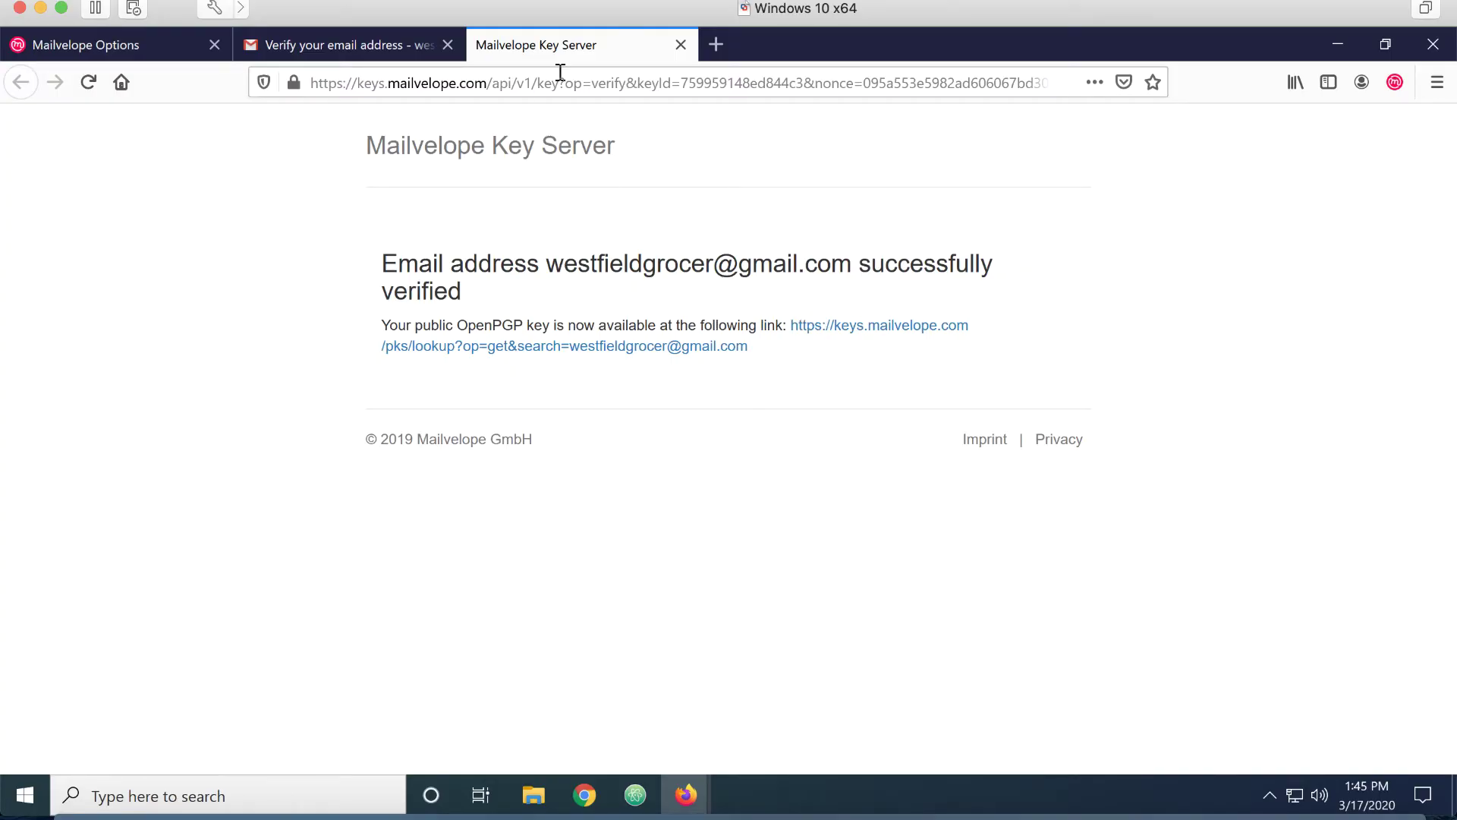
# Confirm in Key Management that the Westfield Grocer key shows as synchronized
pyautogui.click(681, 46)
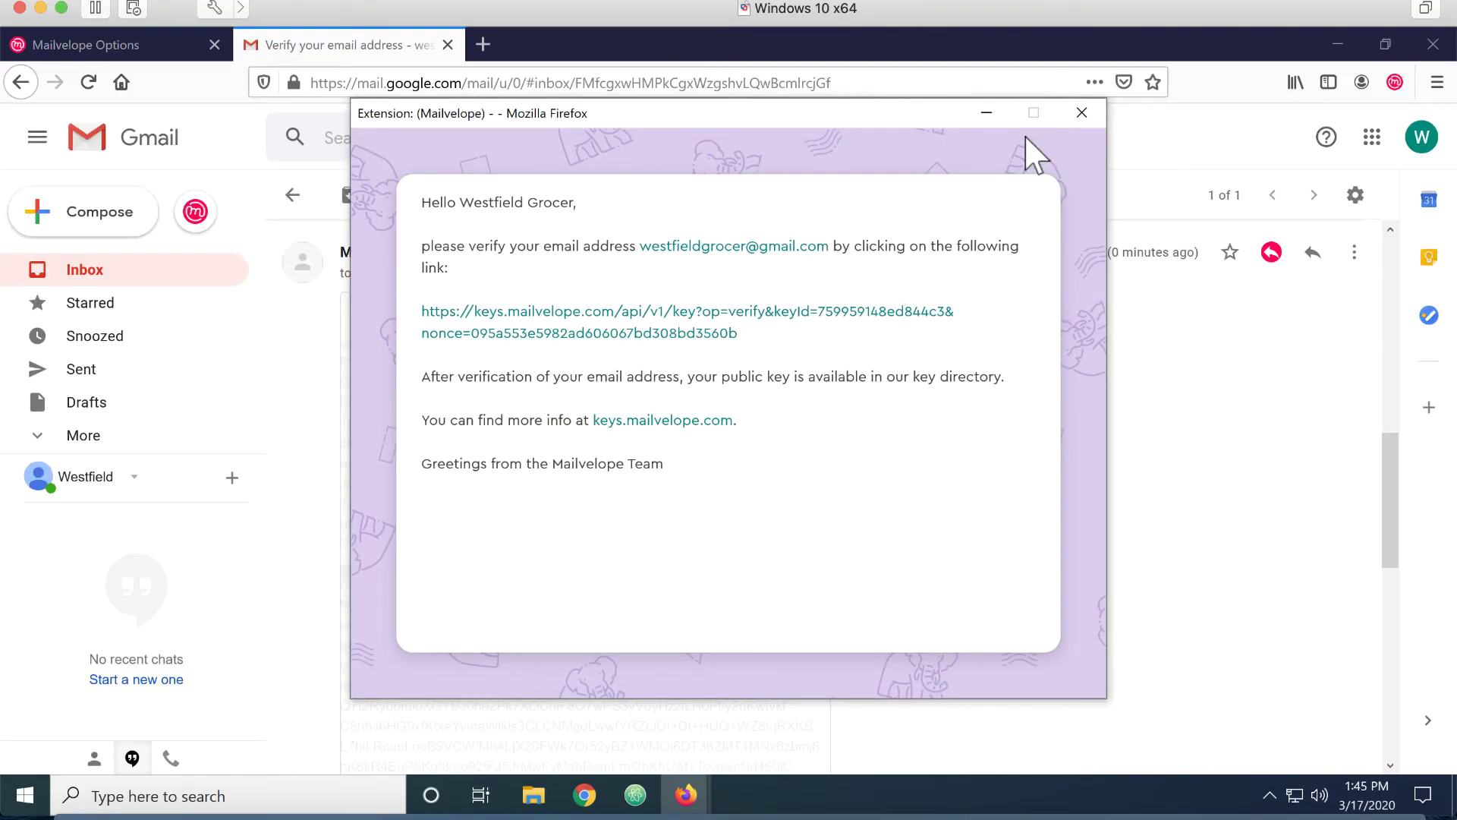
pyautogui.click(1081, 114)
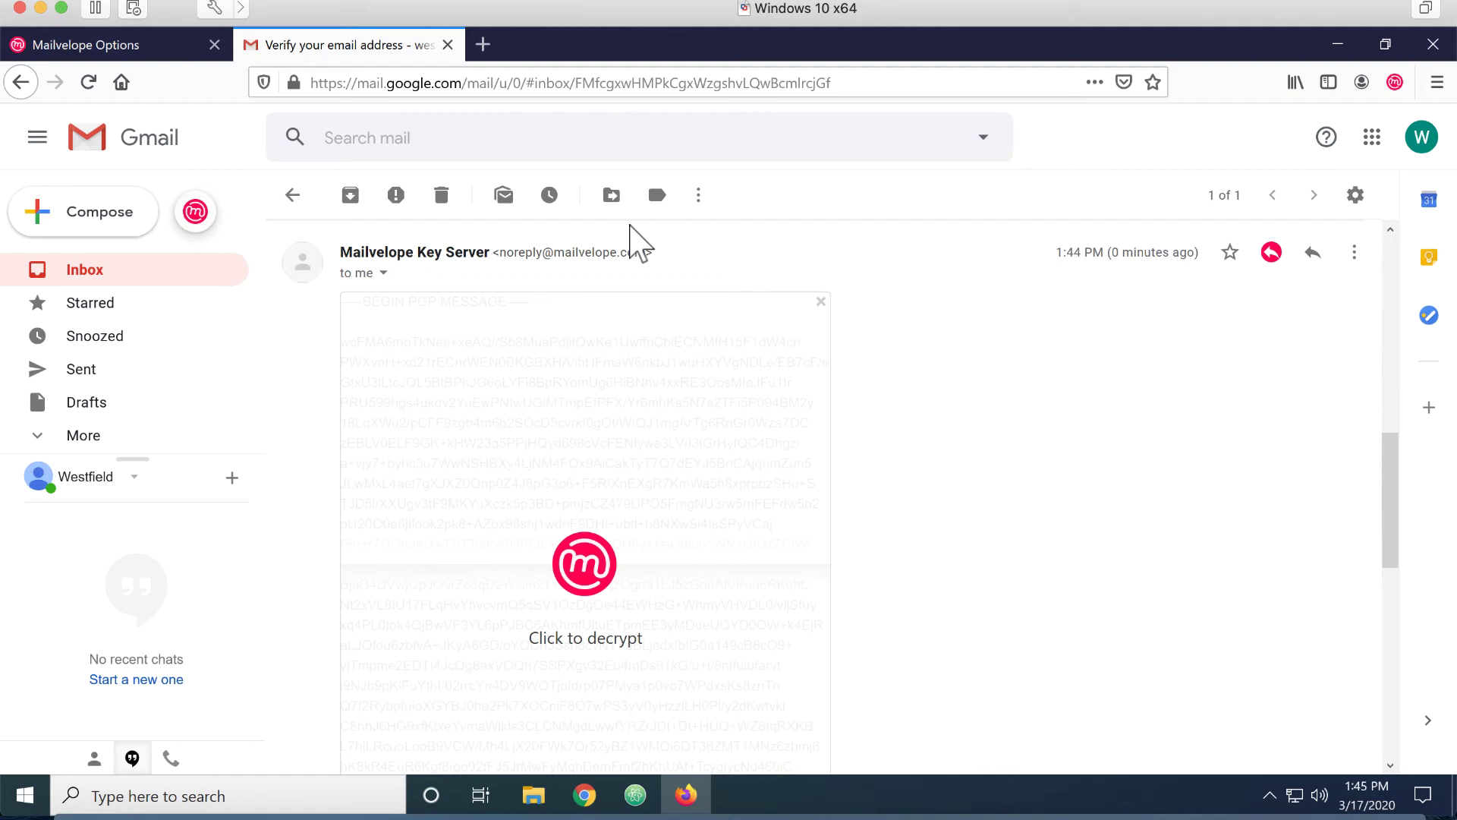
pyautogui.click(1395, 82)
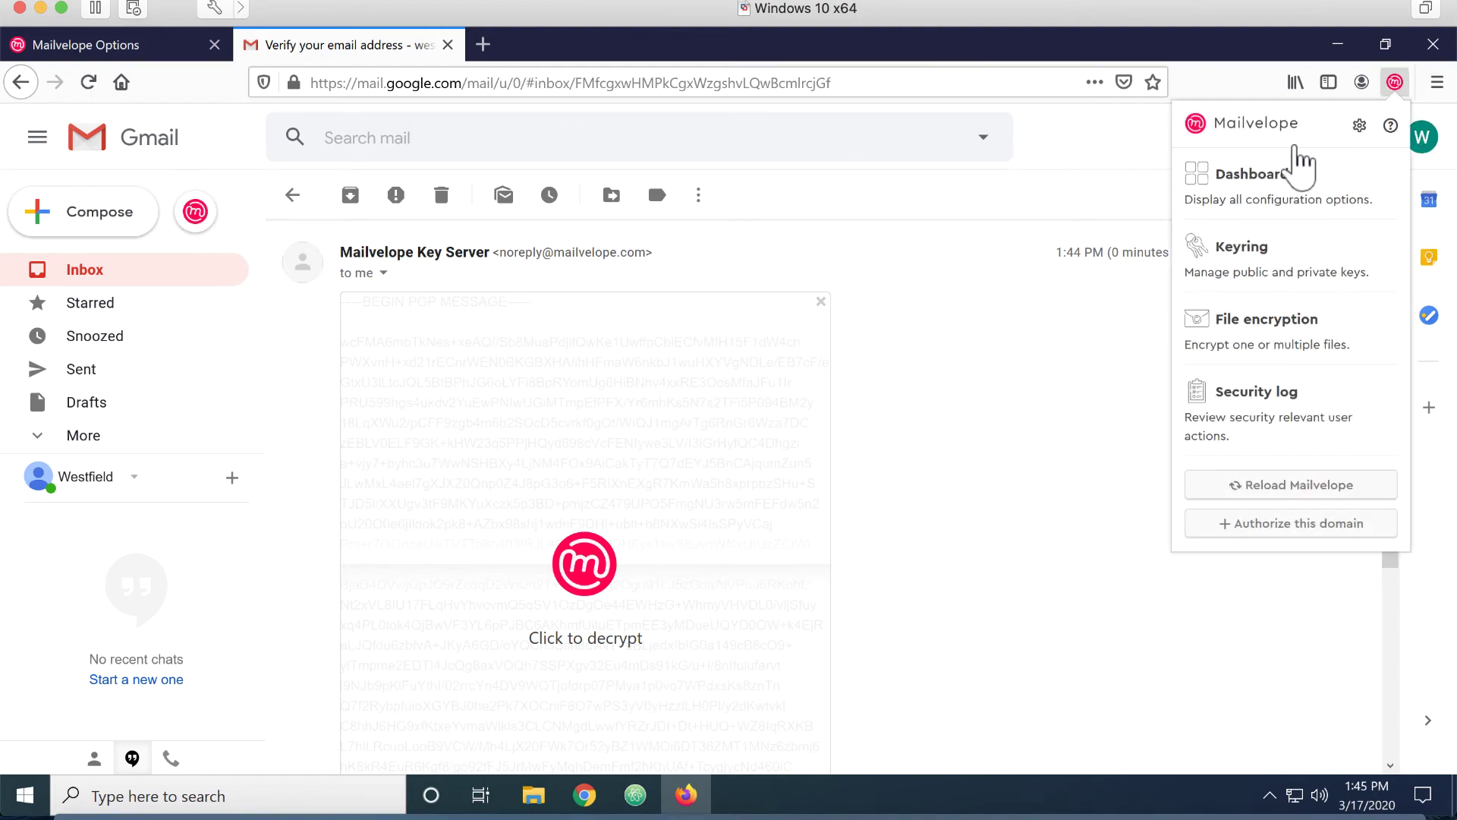
pyautogui.click(1245, 178)
pyautogui.click(299, 326)
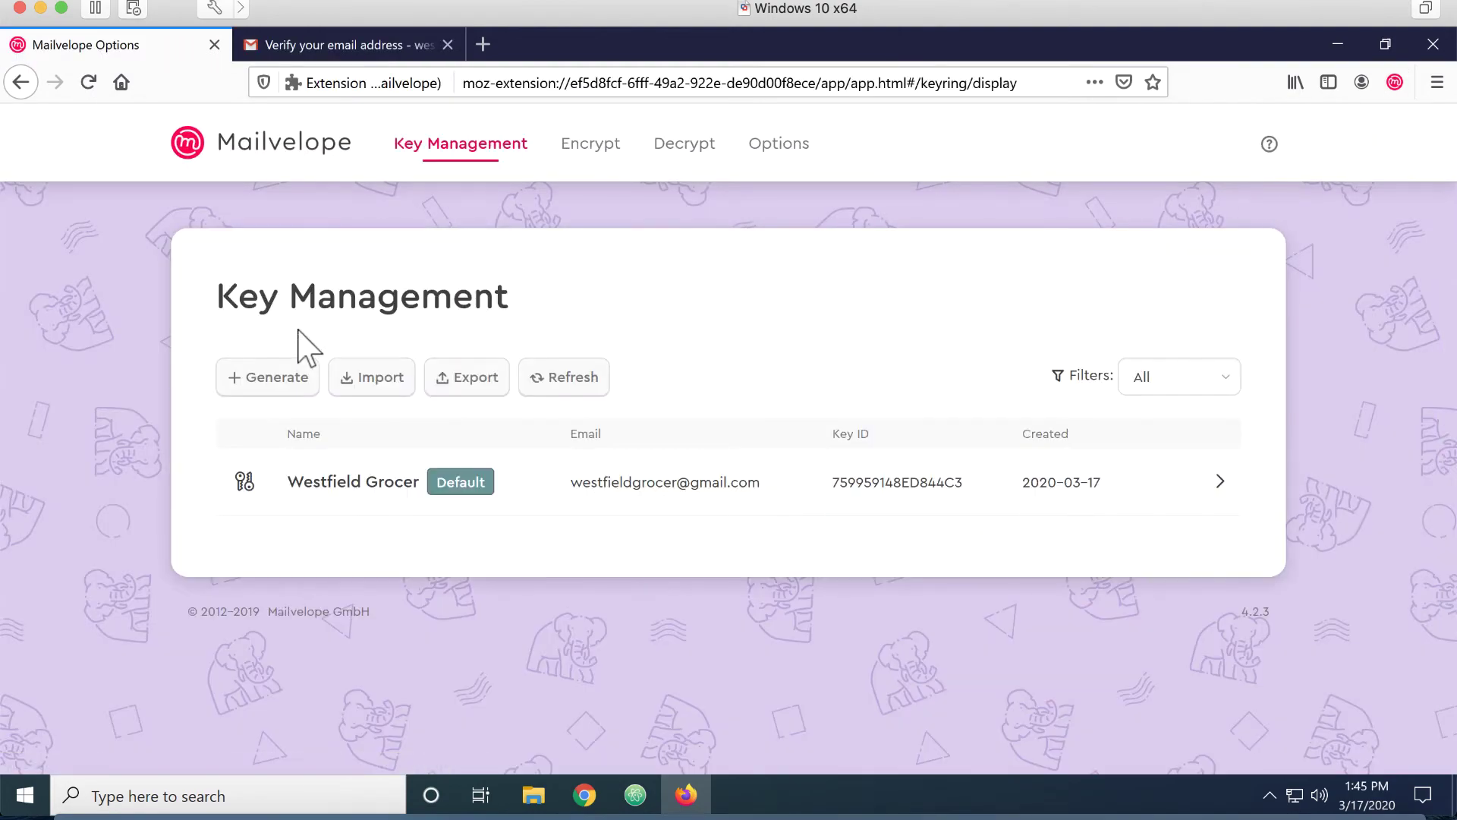
pyautogui.click(1207, 495)
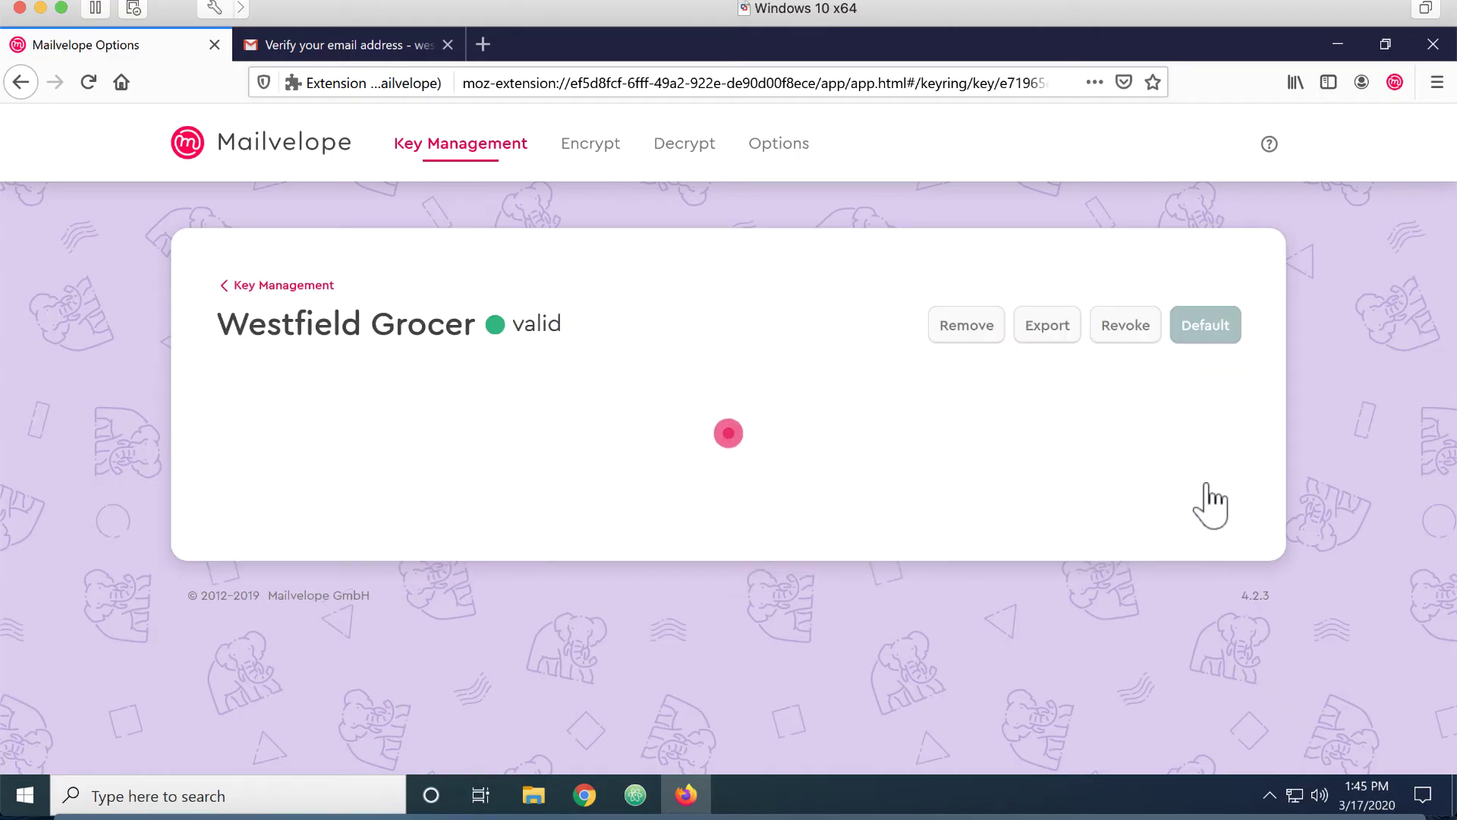
pyautogui.scroll(-2, 697, 564)
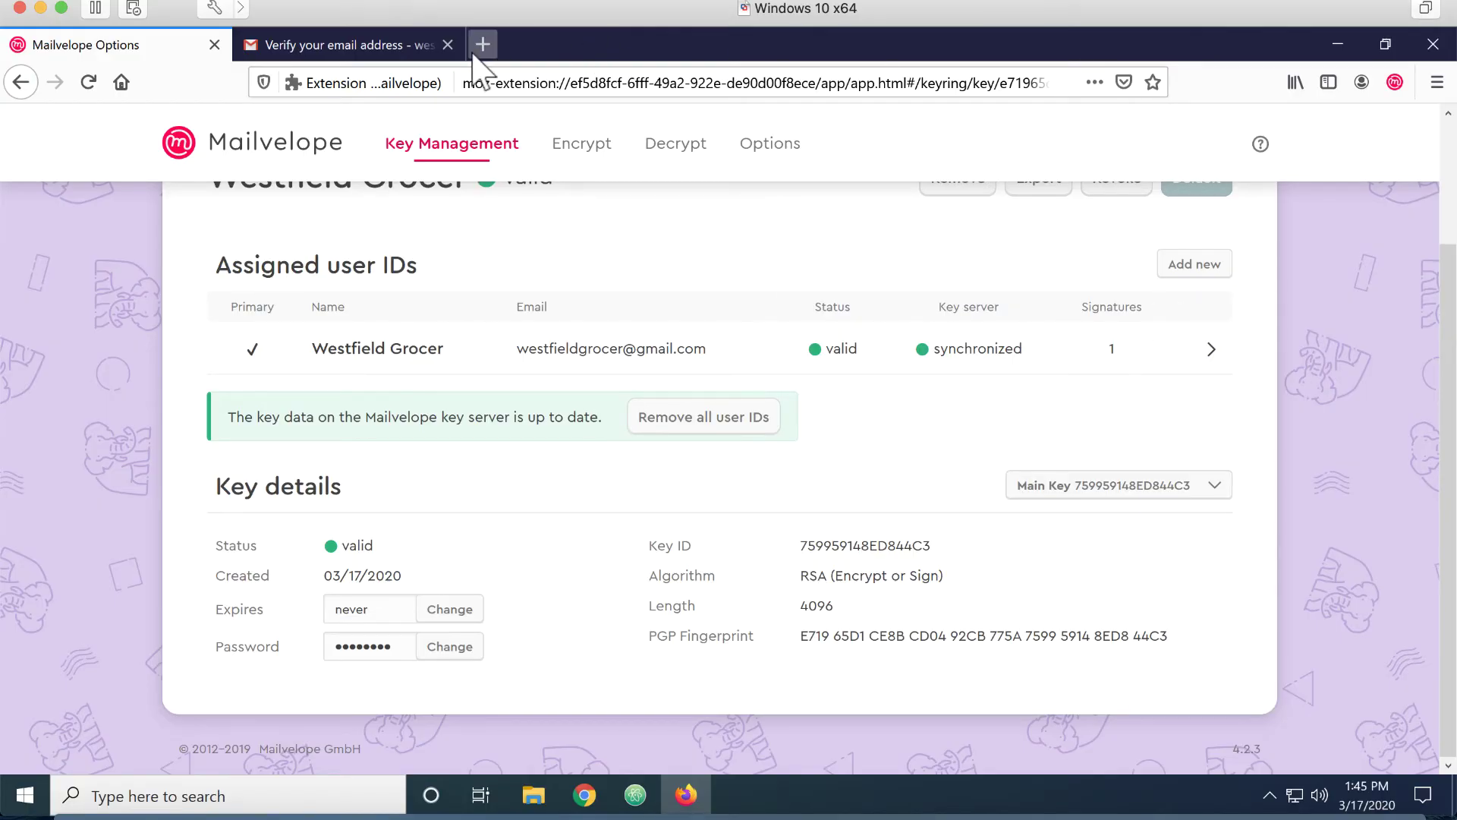
pyautogui.click(351, 50)
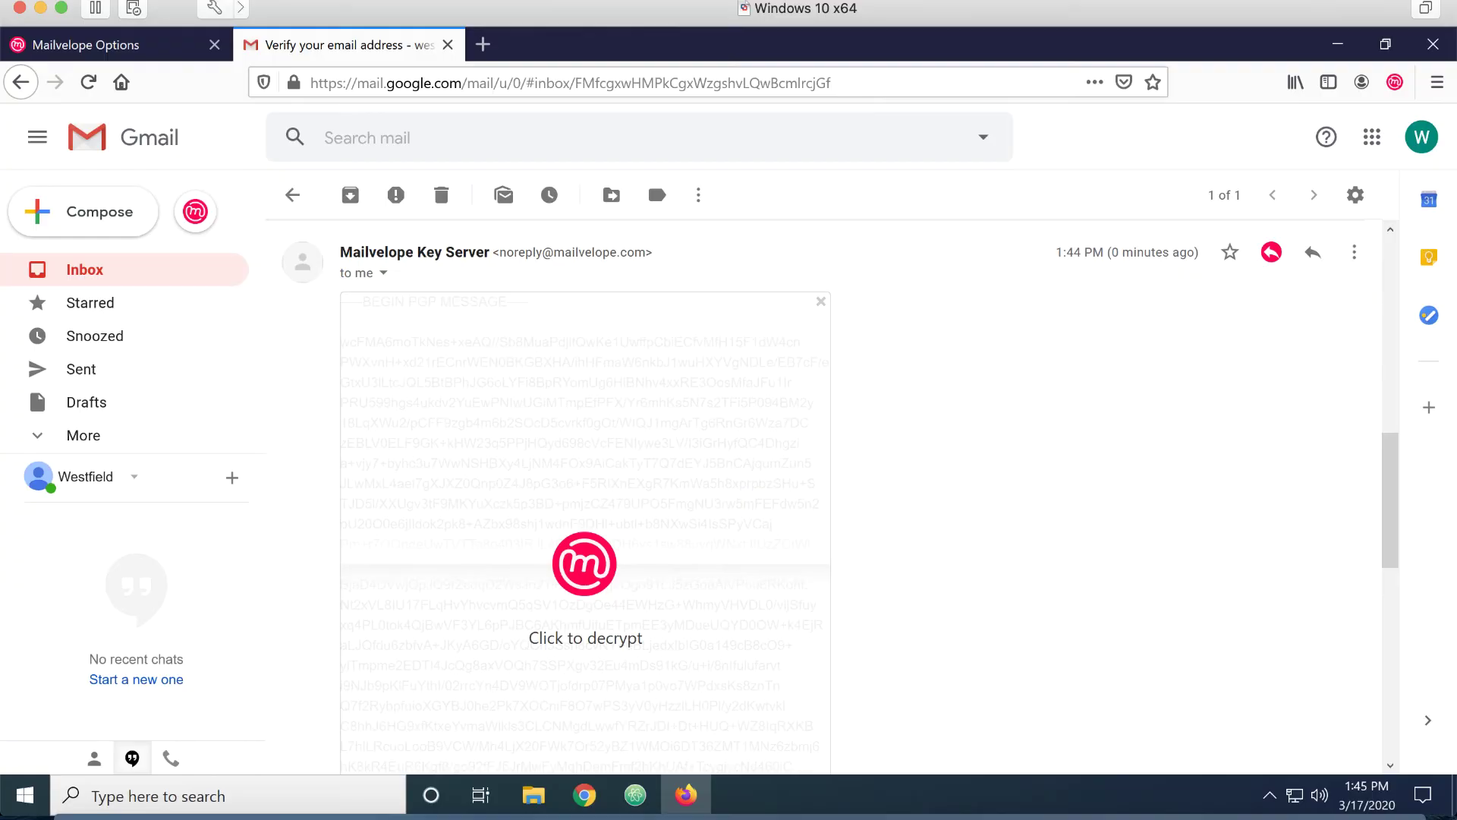
# Delete the Mailvelope verification email from the Gmail inbox
pyautogui.click(73, 280)
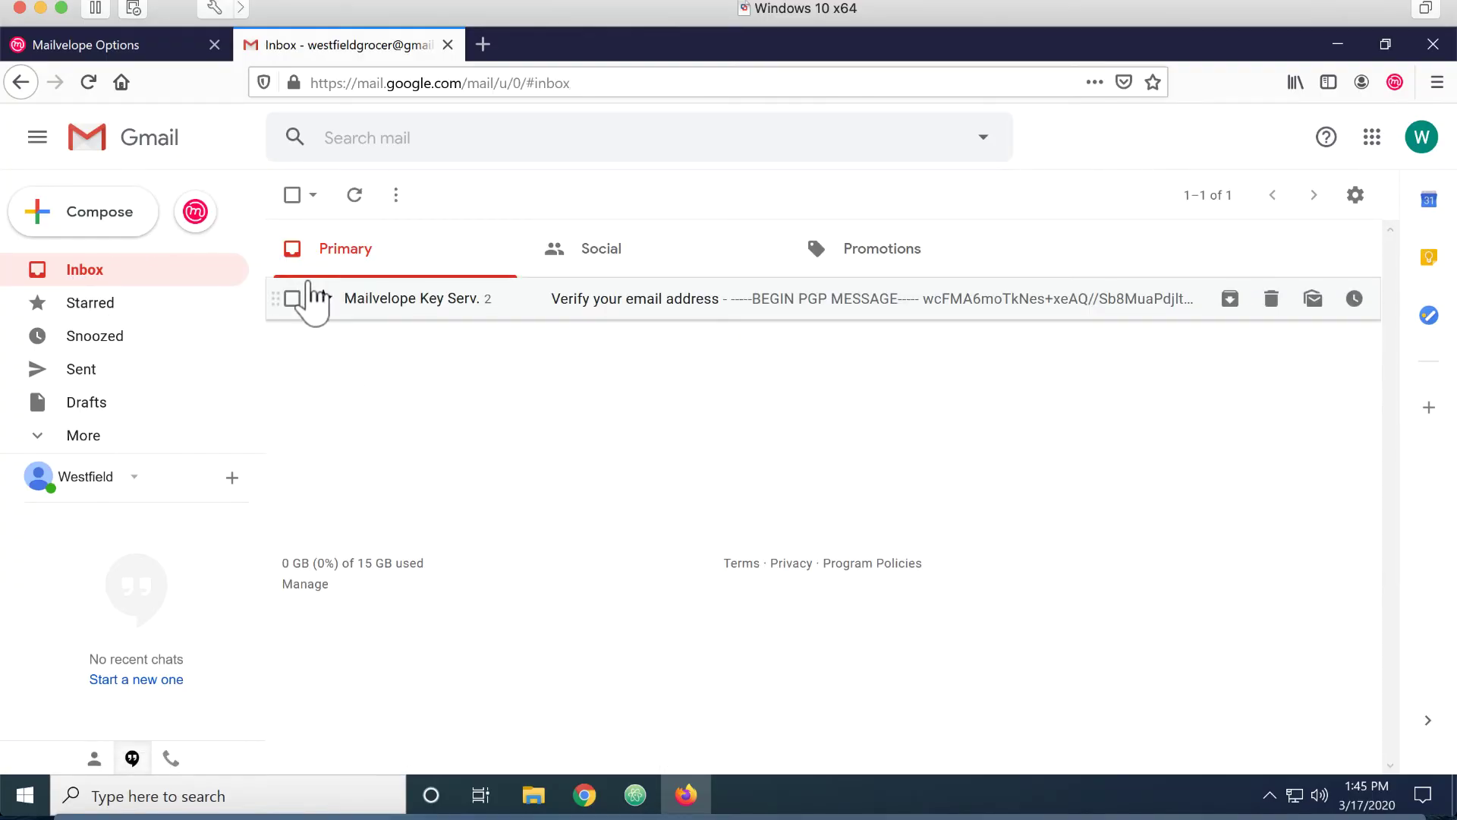
pyautogui.click(292, 298)
pyautogui.click(444, 197)
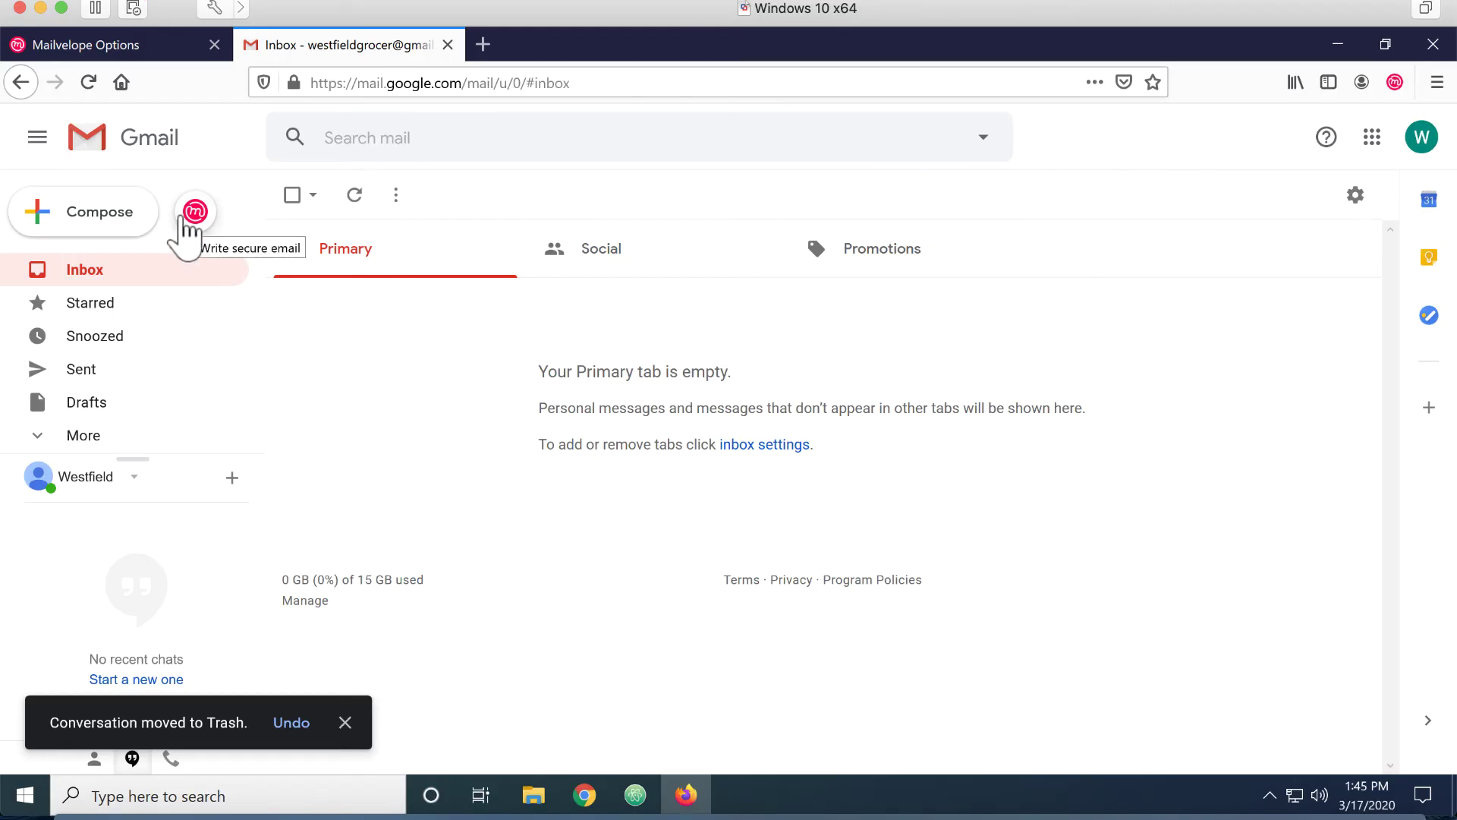
# Start a secure Mailvelope email and allow Mailvelope access to the Westfield Grocer Google account
pyautogui.click(185, 219)
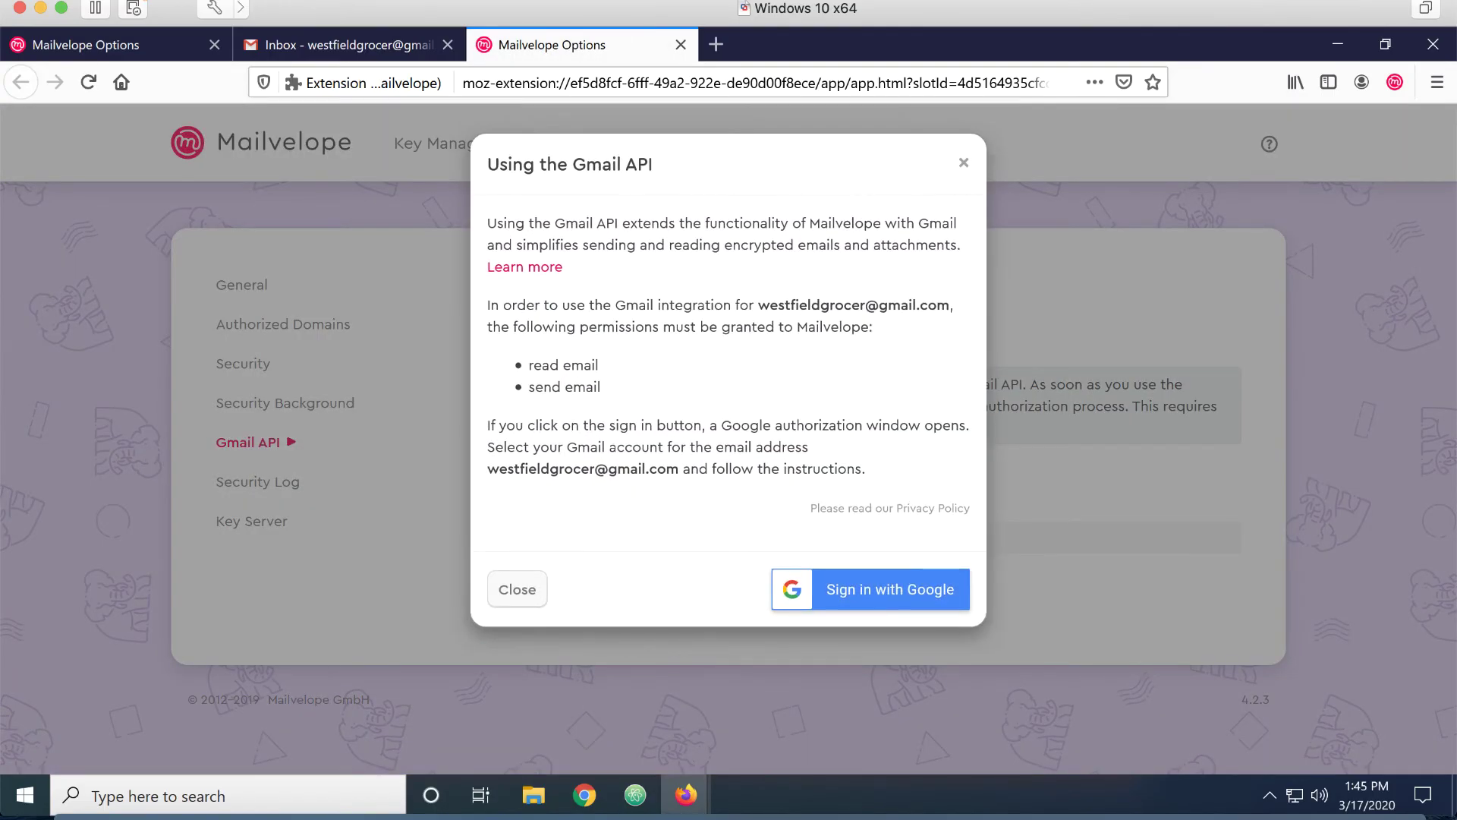
pyautogui.click(901, 581)
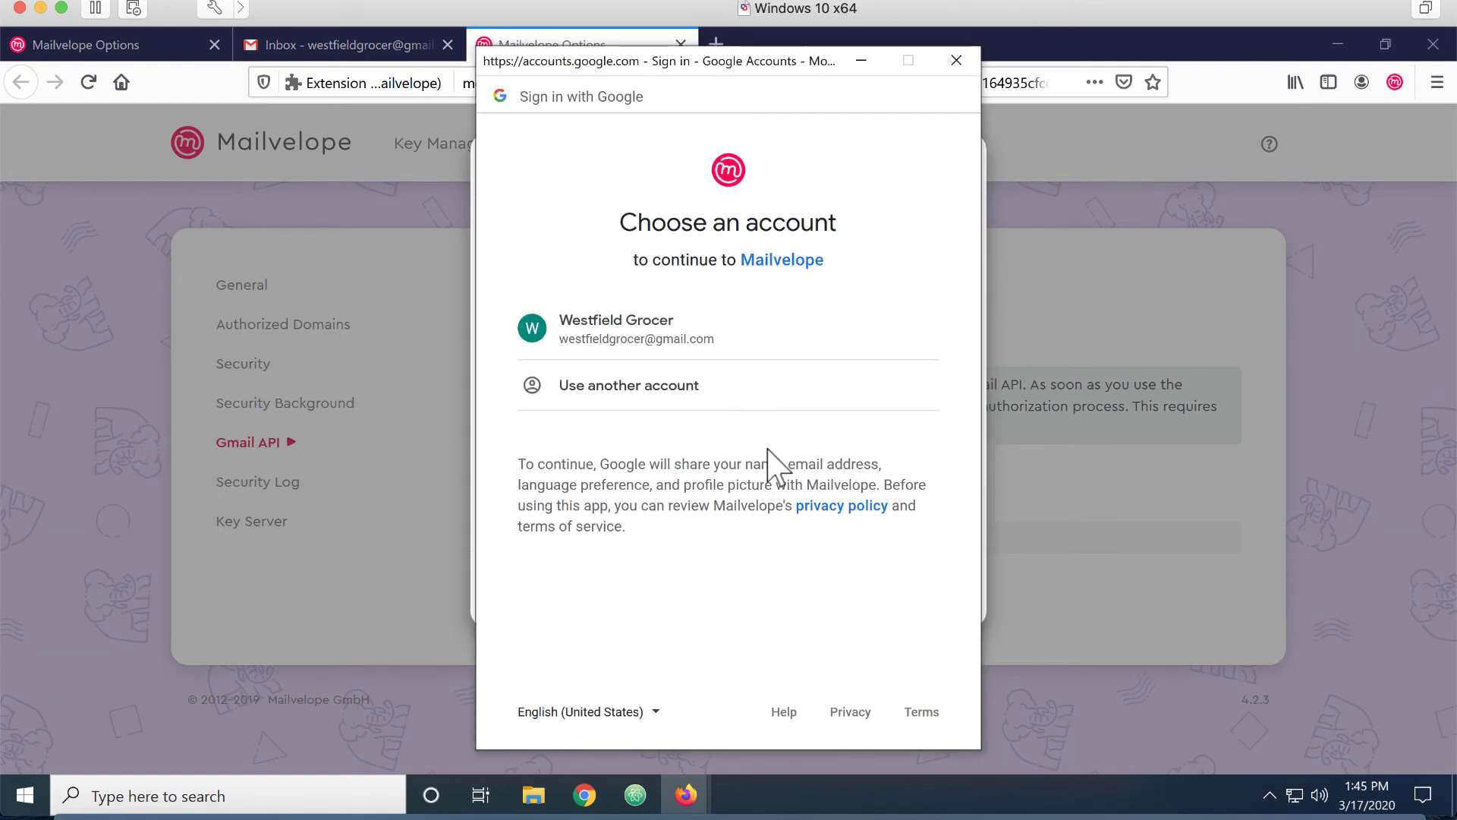
pyautogui.click(647, 328)
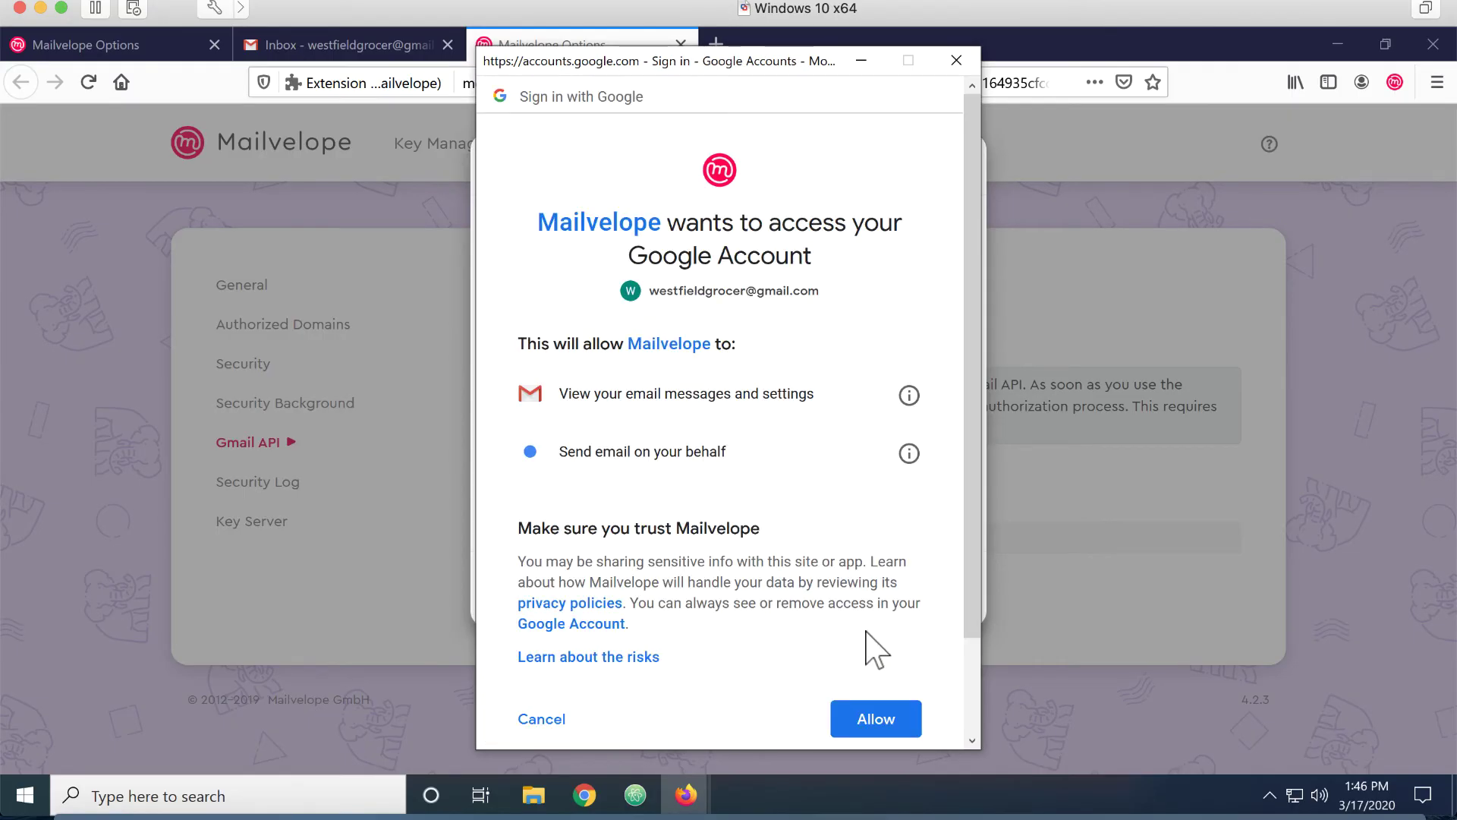
pyautogui.click(869, 721)
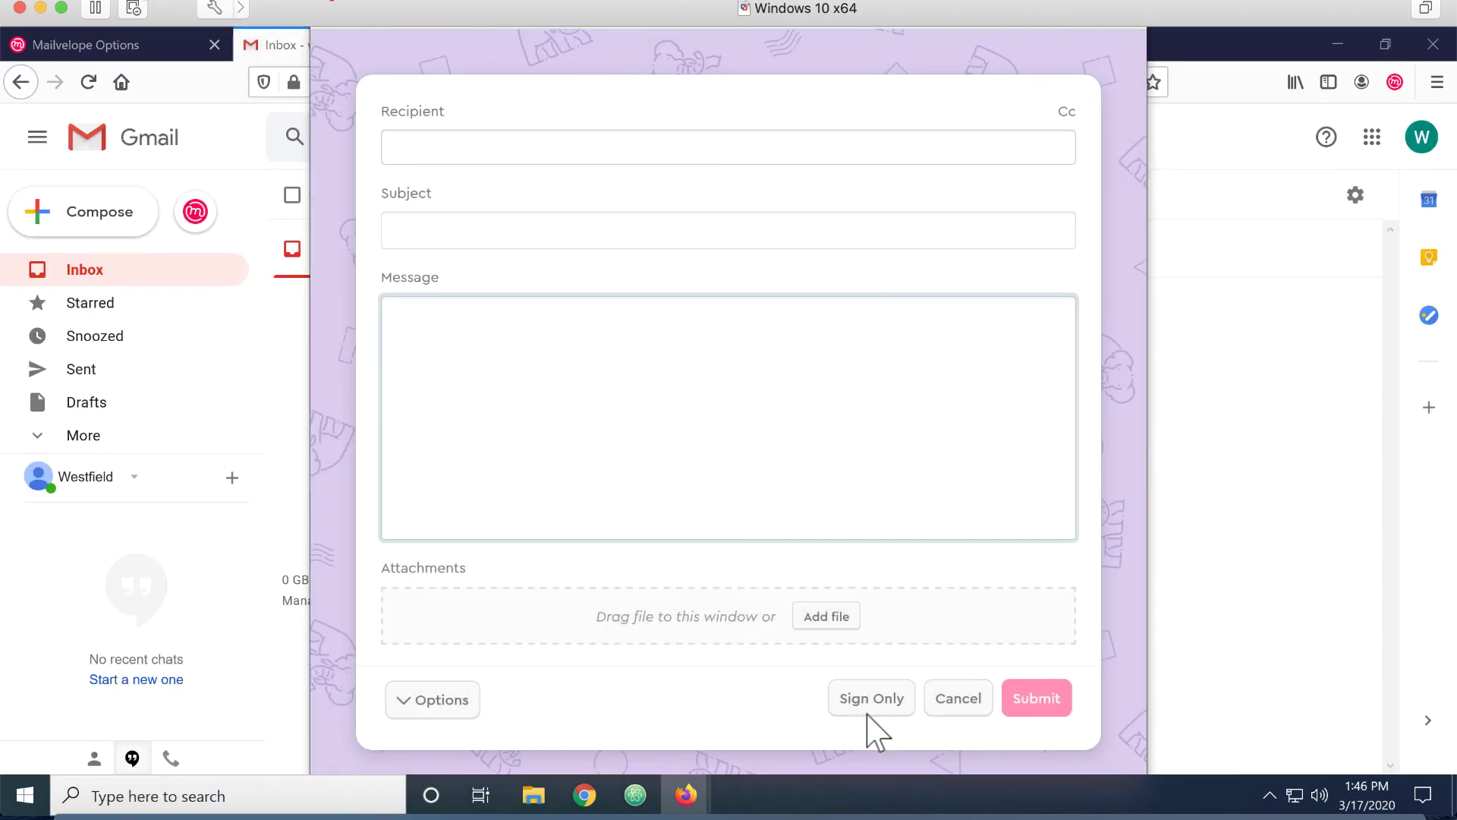
# Address the message to the recipient's Gmail address with subject 'Test message from grocer account to mike'
pyautogui.click(607, 147)
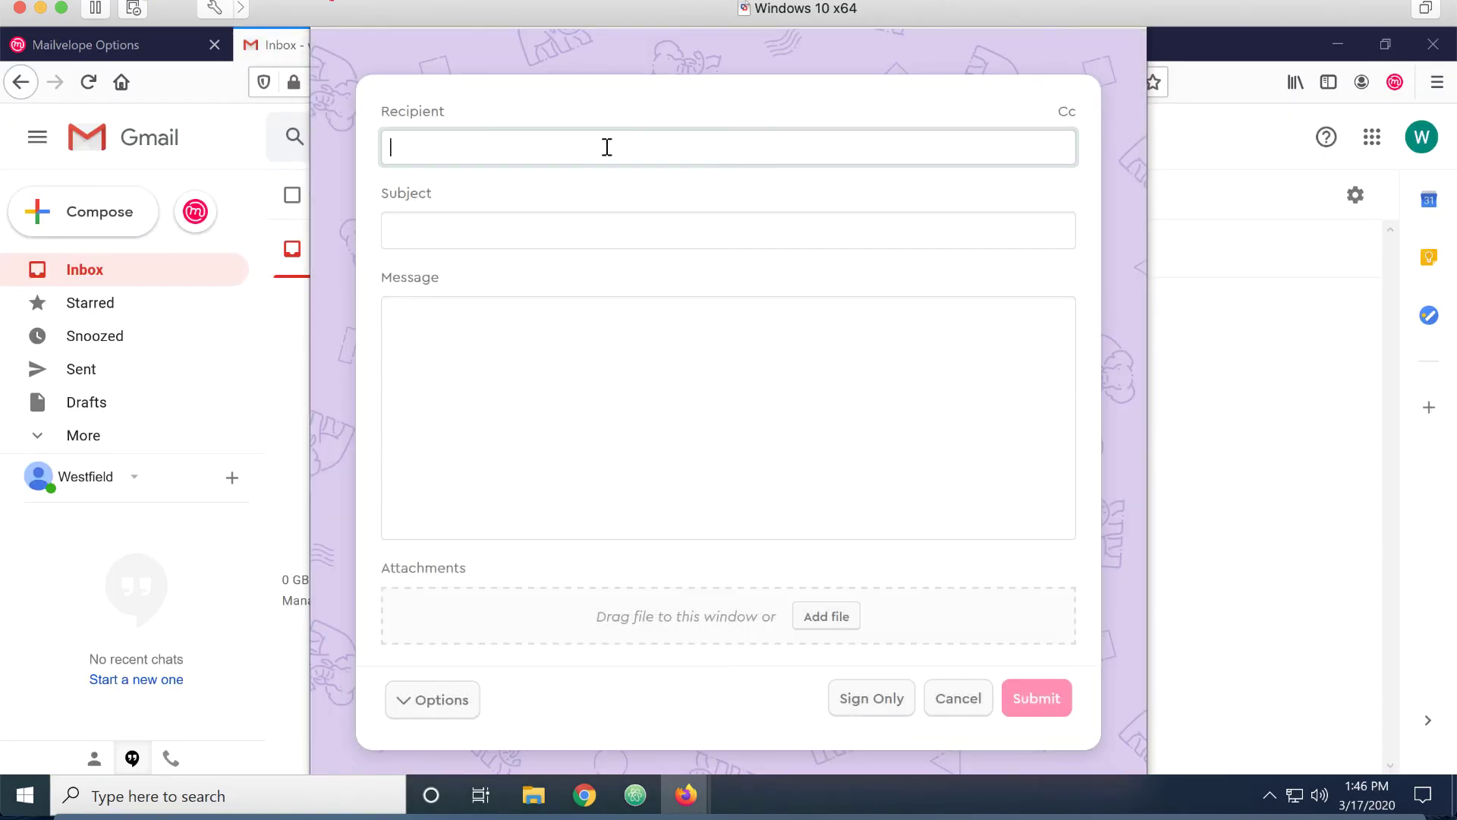
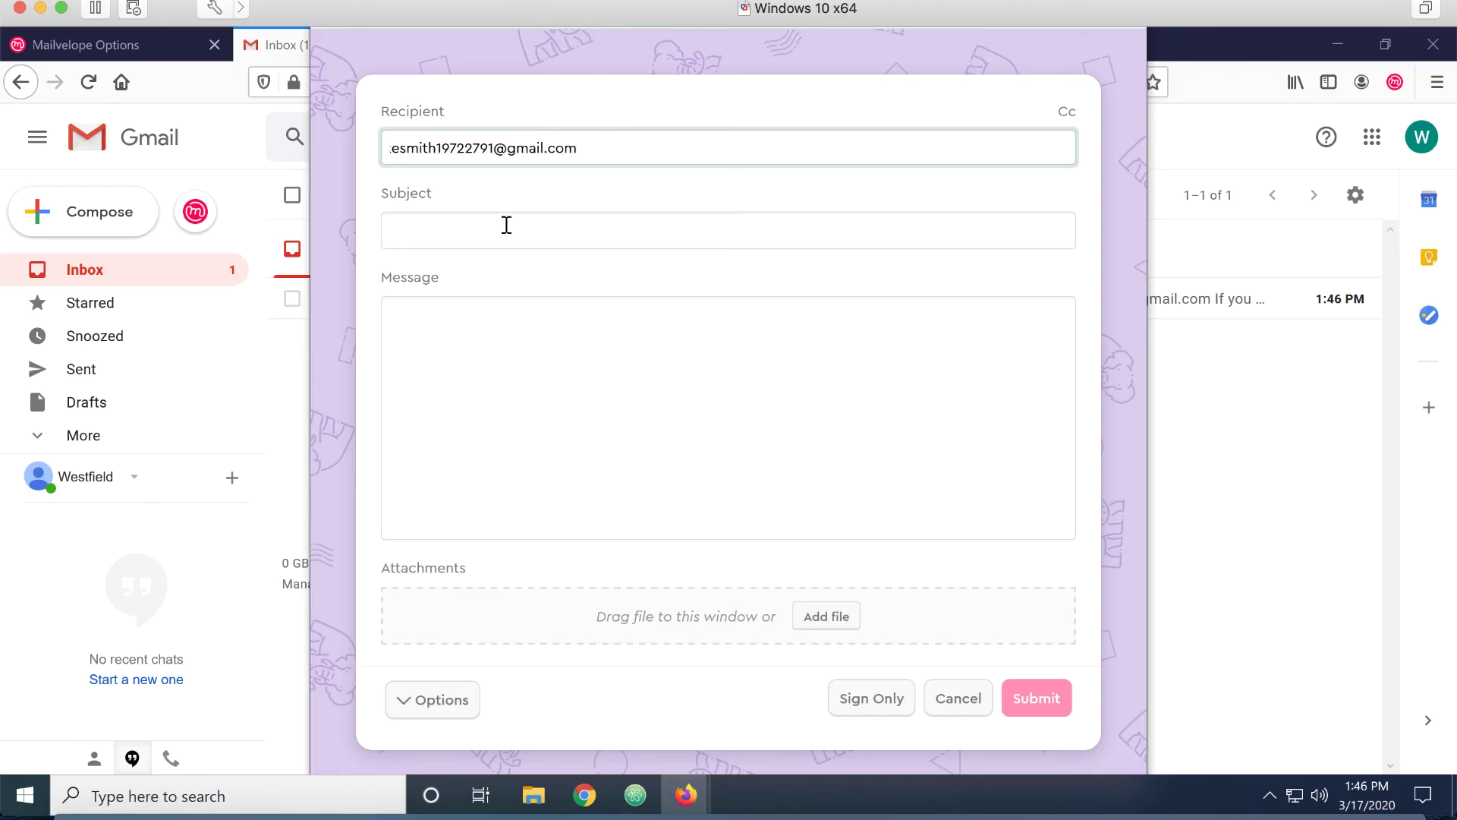
pyautogui.press('Return')
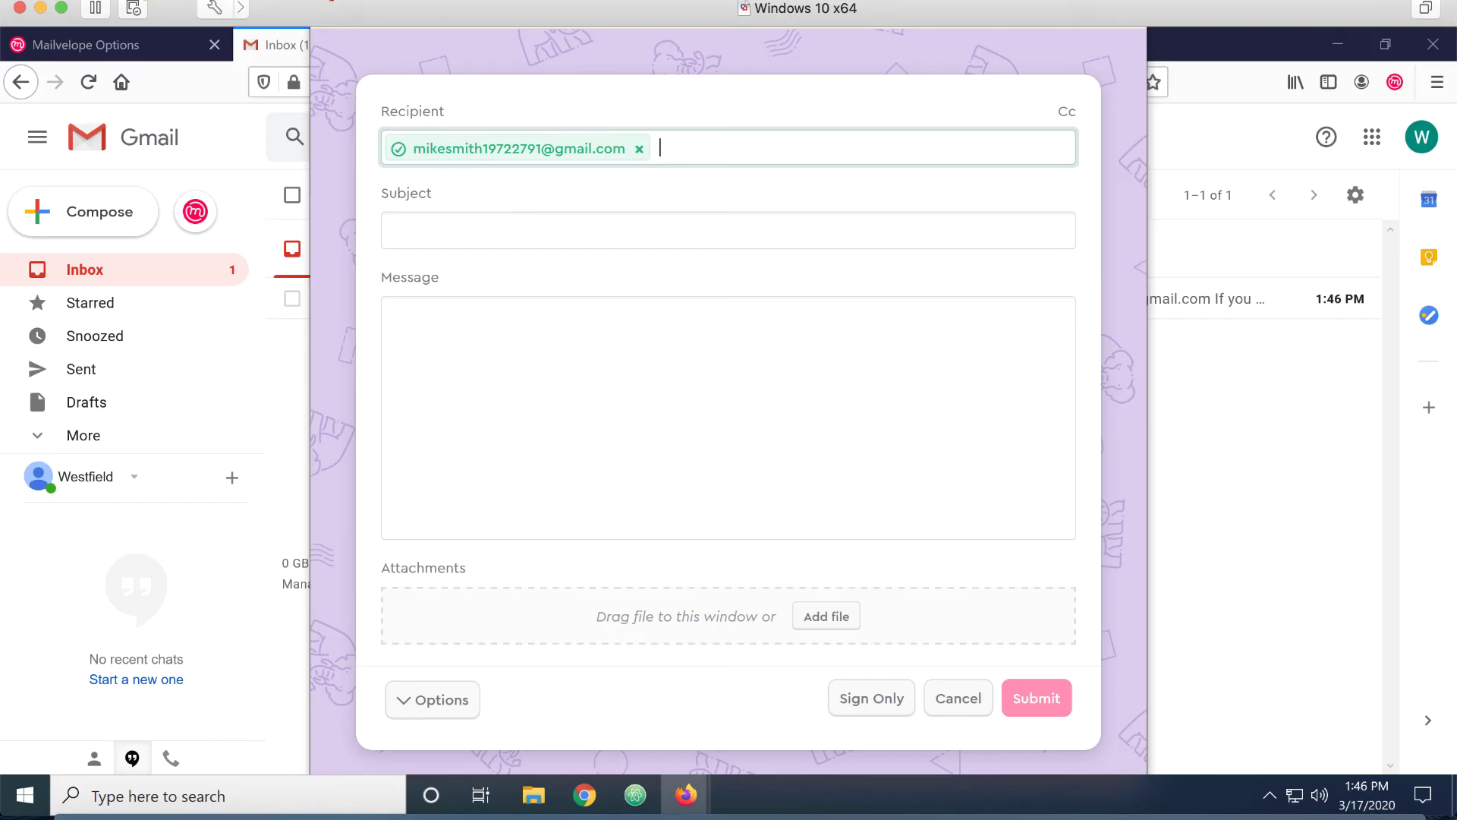
pyautogui.click(450, 229)
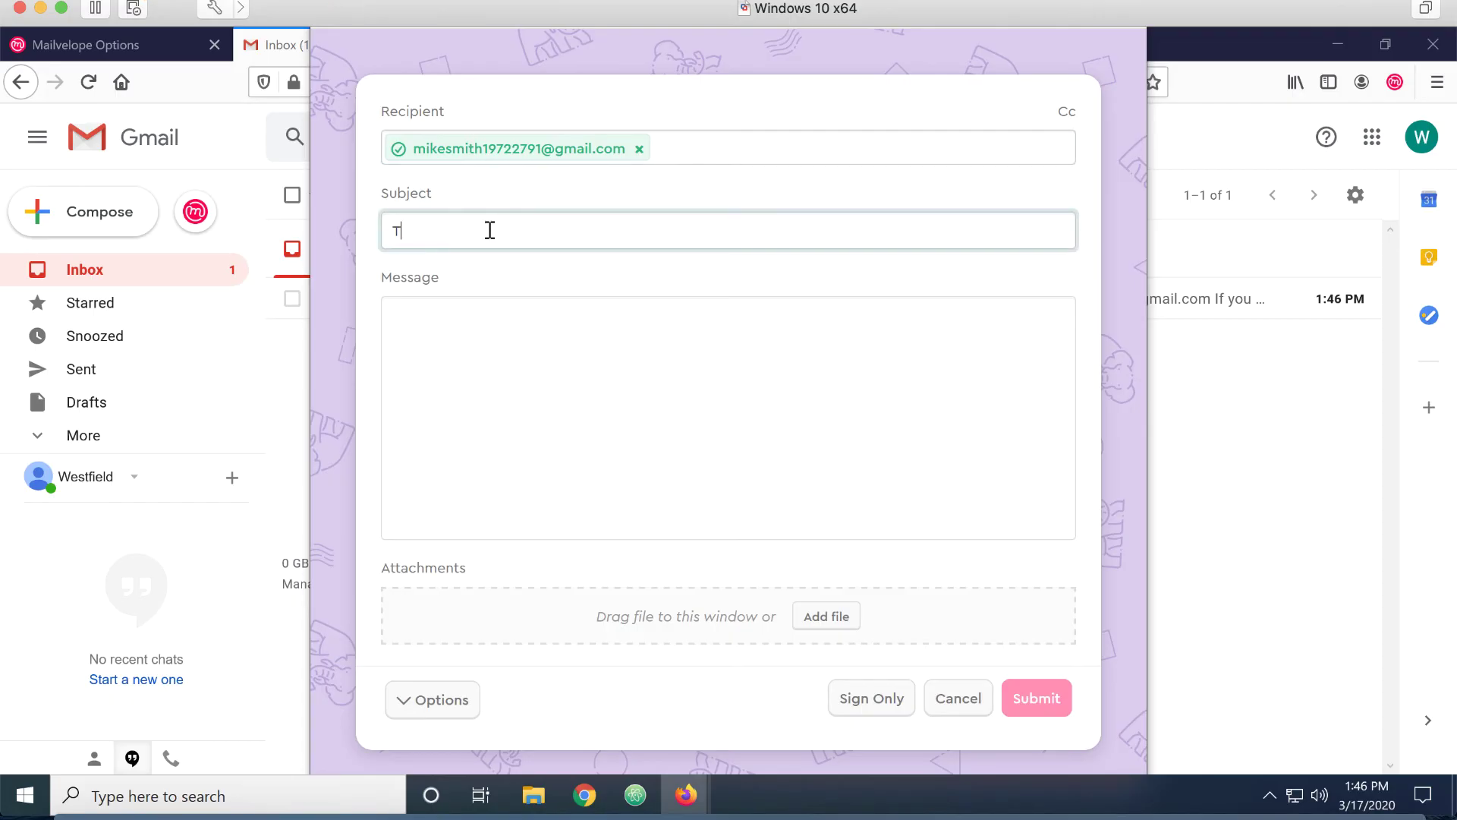
pyautogui.write('Test message from grocer account to mike sm')
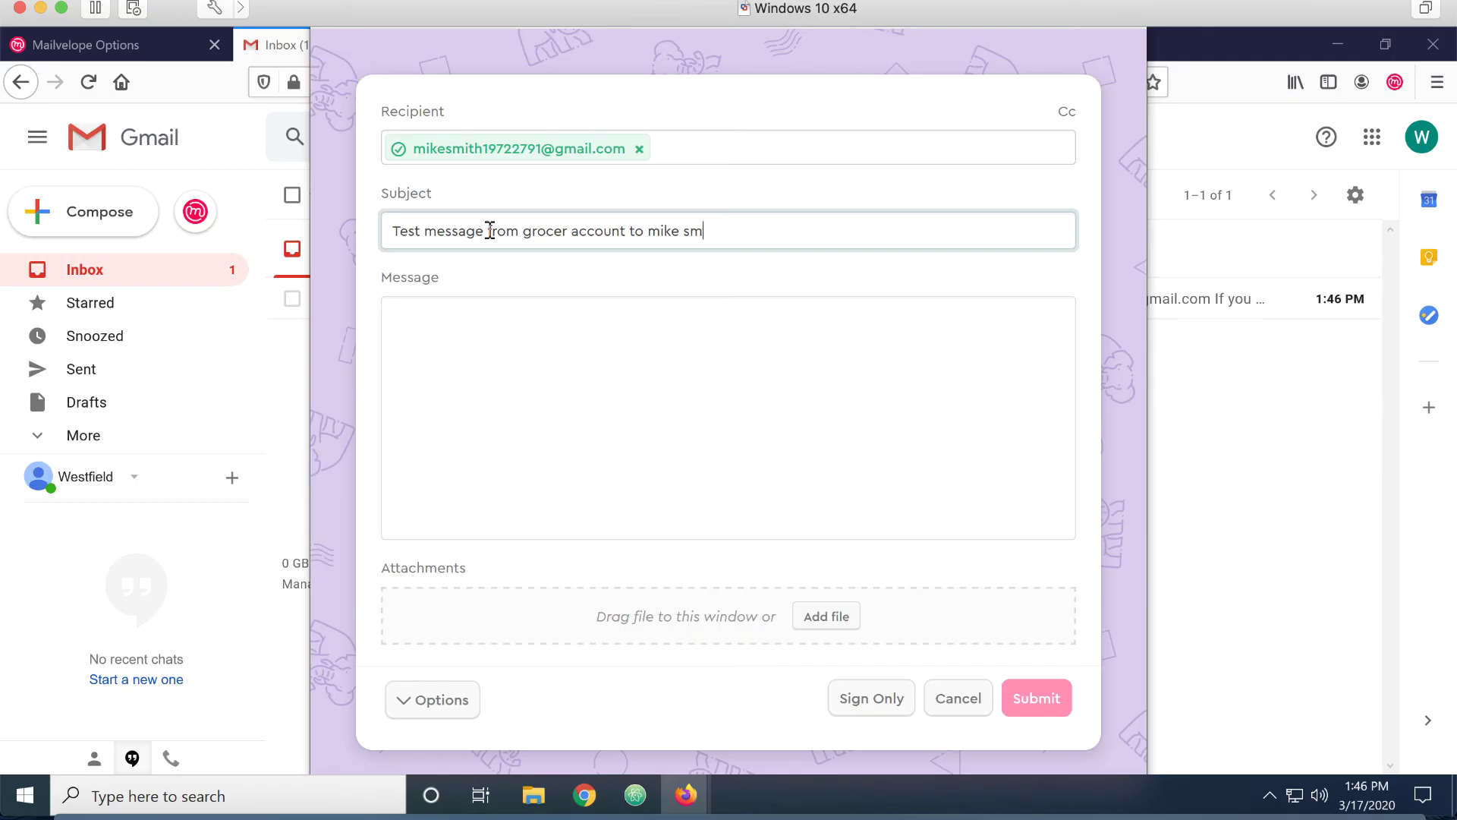
# Write a short placeholder body, check it will be signed as Westfield Grocer, and send it
pyautogui.click(434, 307)
pyautogui.press('Return')
pyautogui.write('a\\sdf')
pyautogui.press('Return')
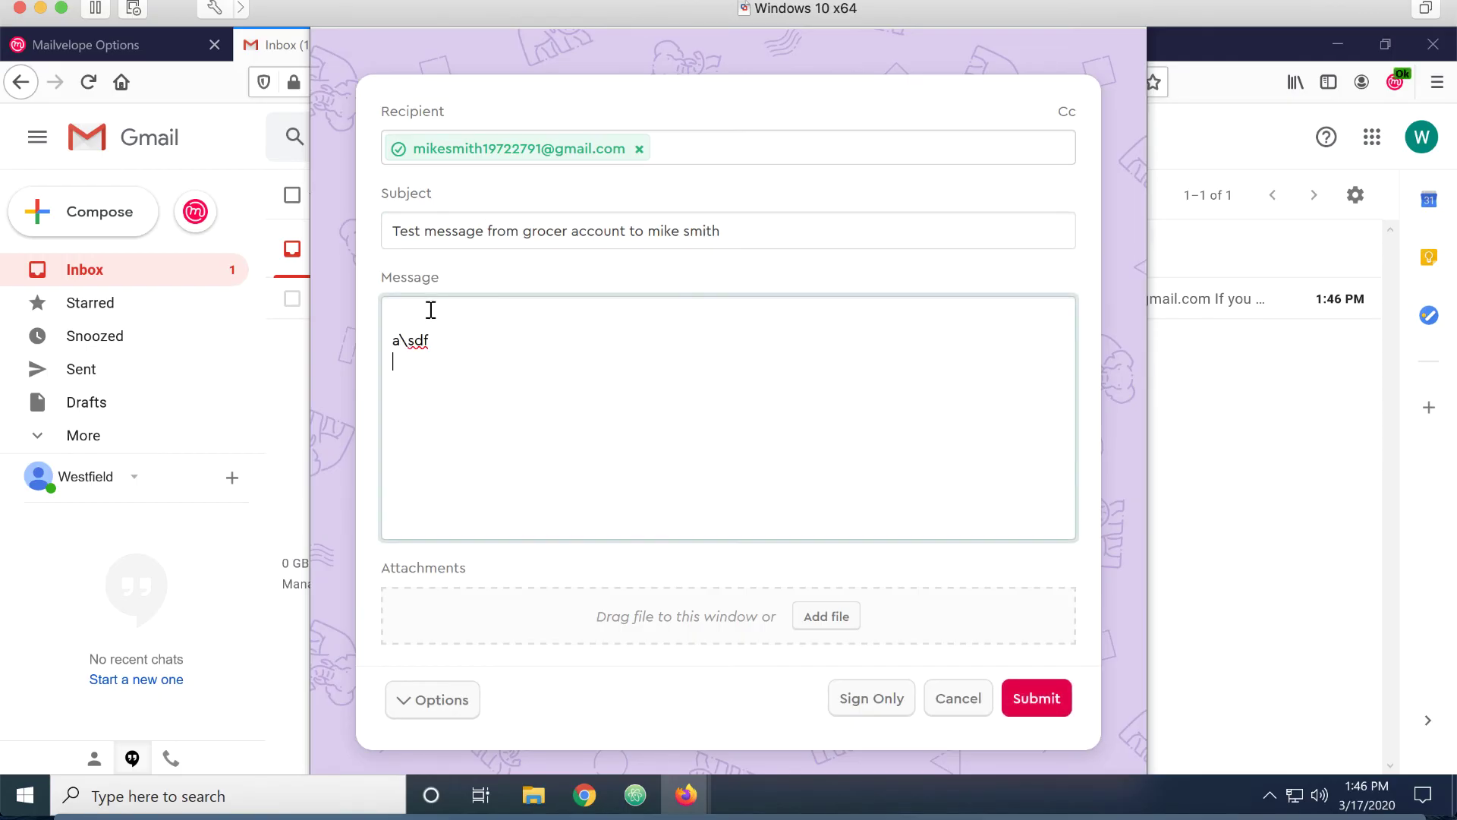
pyautogui.press('Return')
pyautogui.write('ads')
pyautogui.press('Return')
pyautogui.write('f')
pyautogui.press('Return')
pyautogui.write('ad')
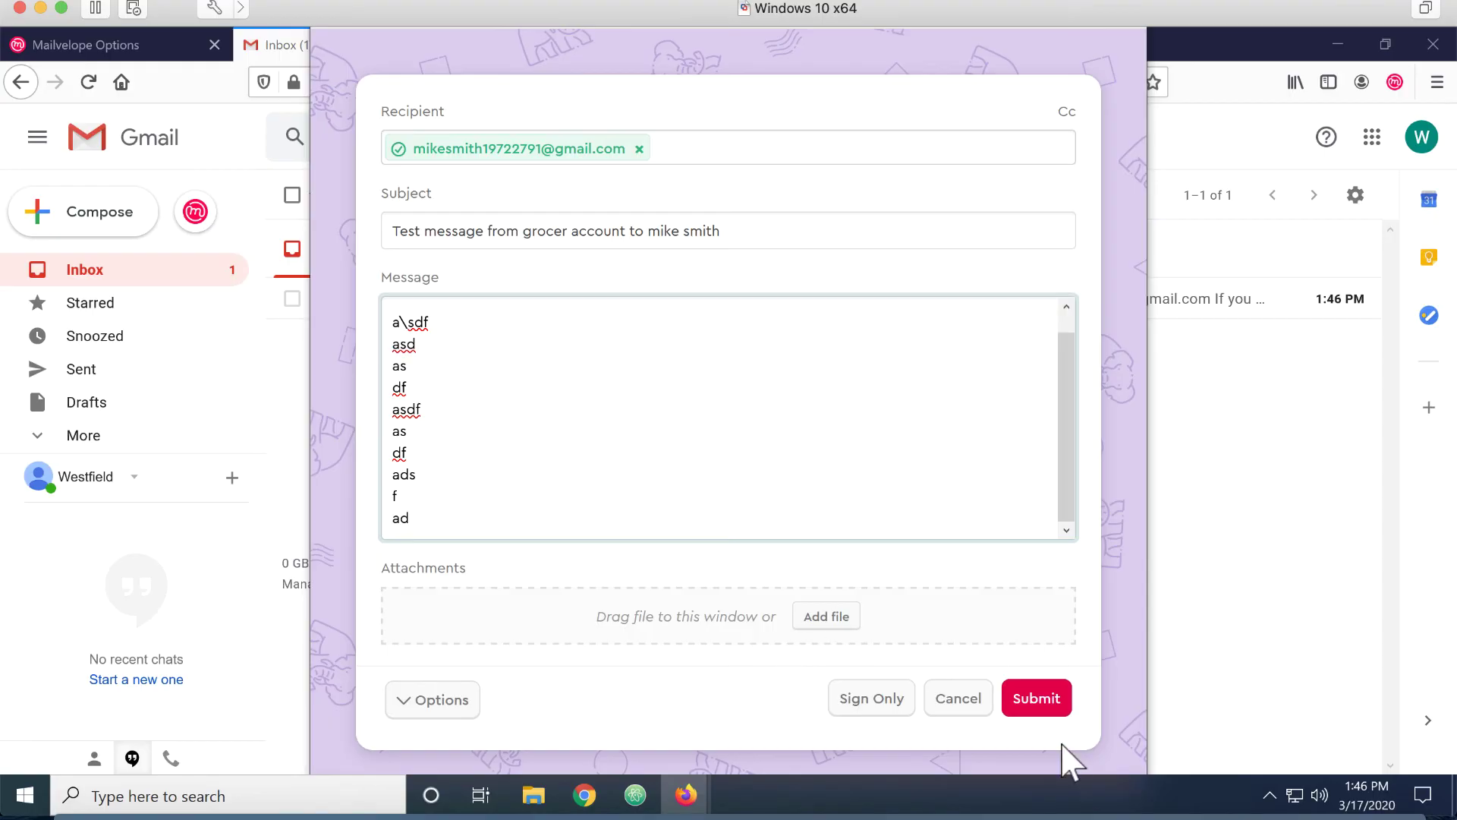
pyautogui.click(447, 702)
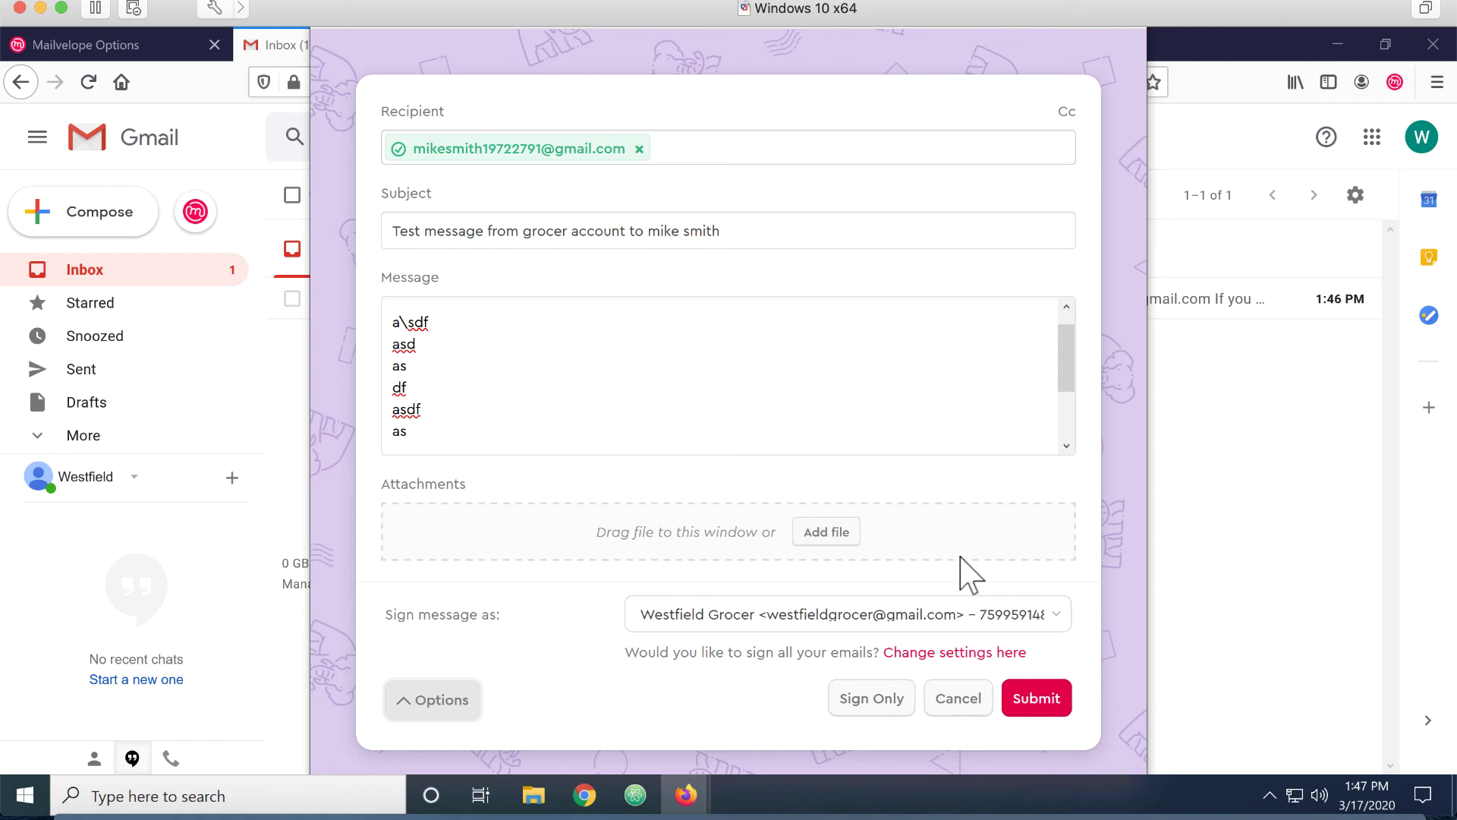
pyautogui.click(1036, 698)
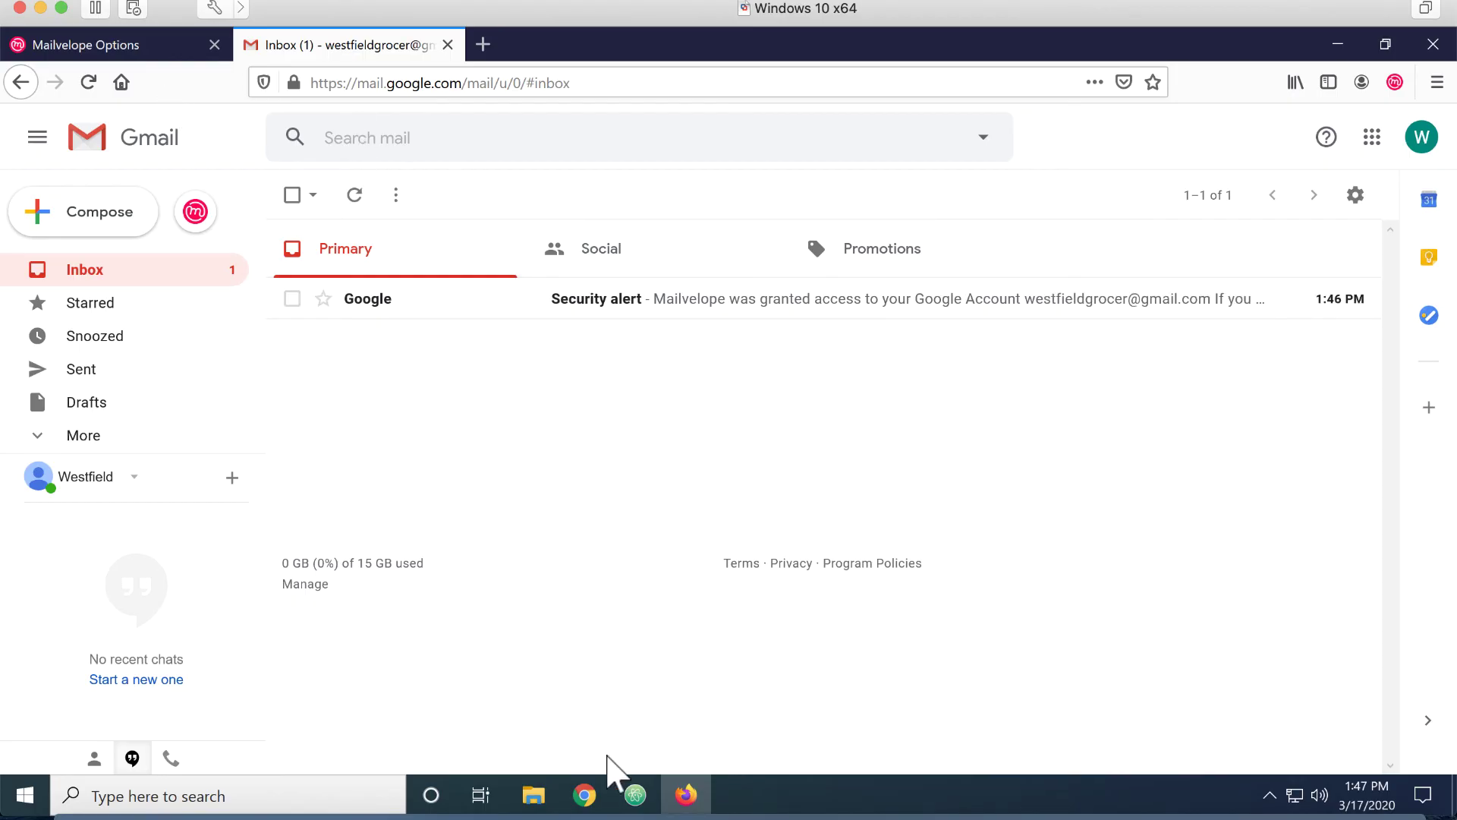
# Open the Westfield Grocer test message in the recipient's Gmail inbox in Chrome
pyautogui.click(588, 793)
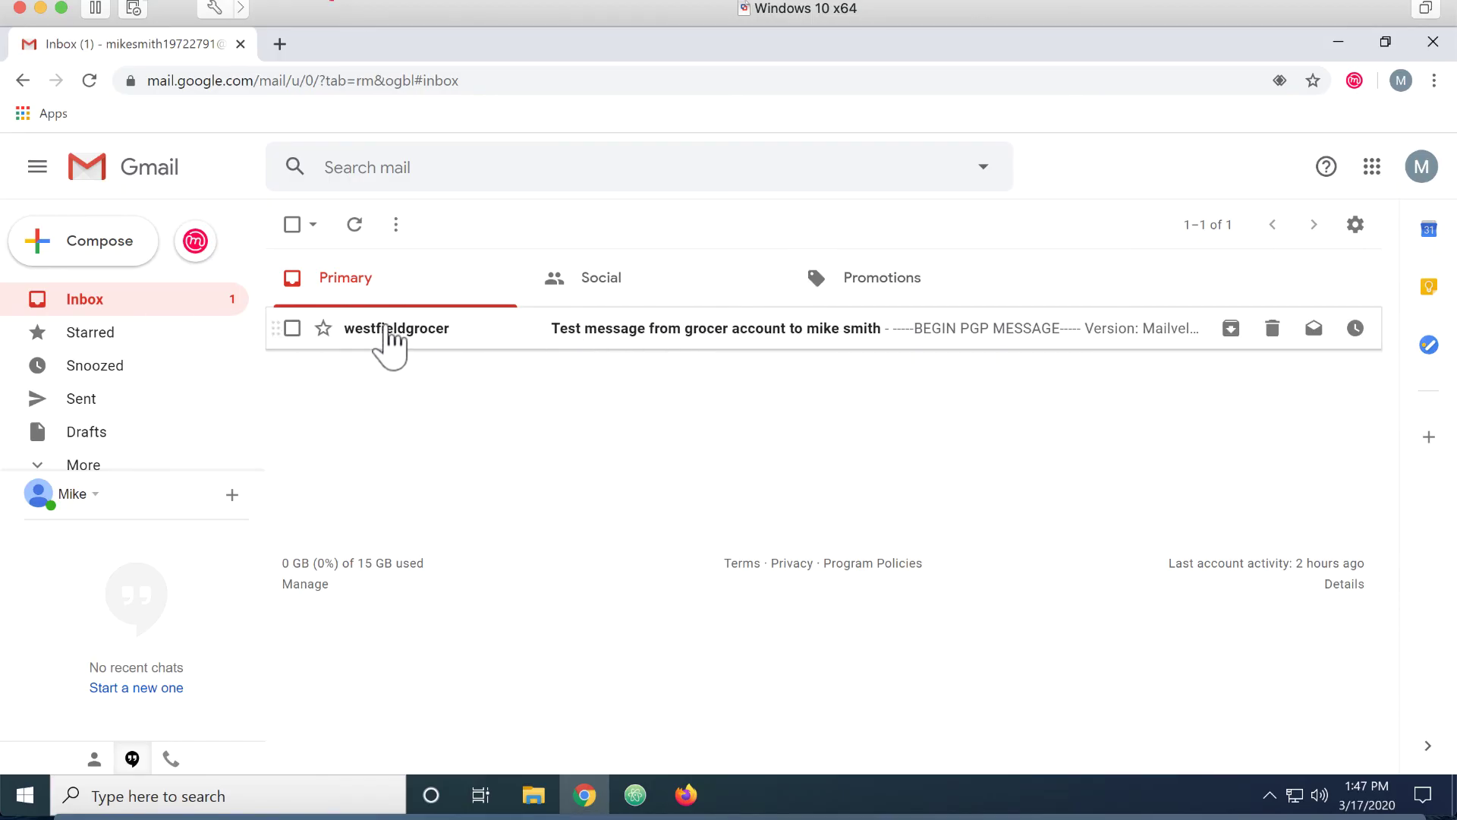
pyautogui.click(389, 333)
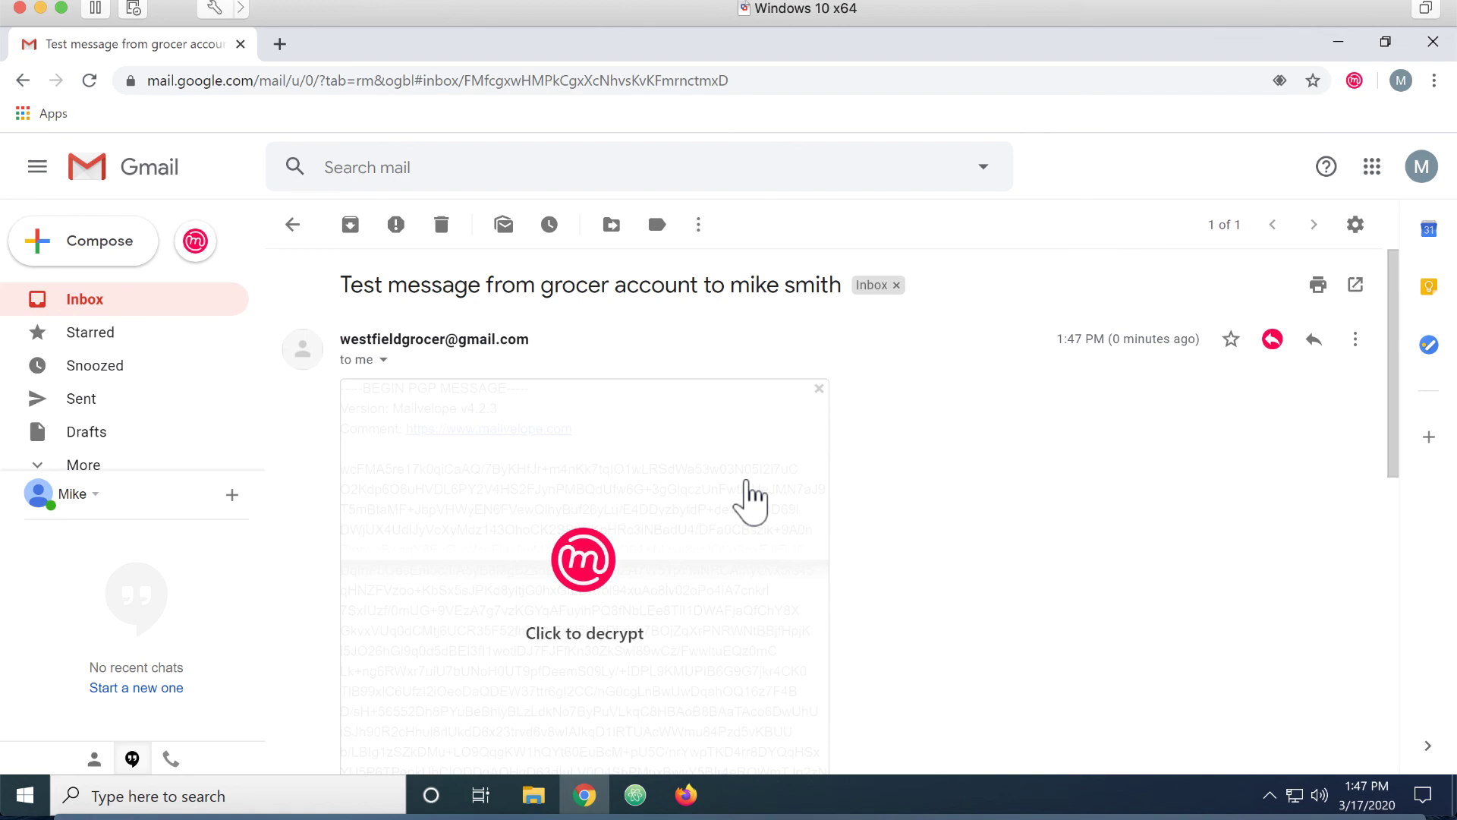
pyautogui.scroll(-3, 953, 589)
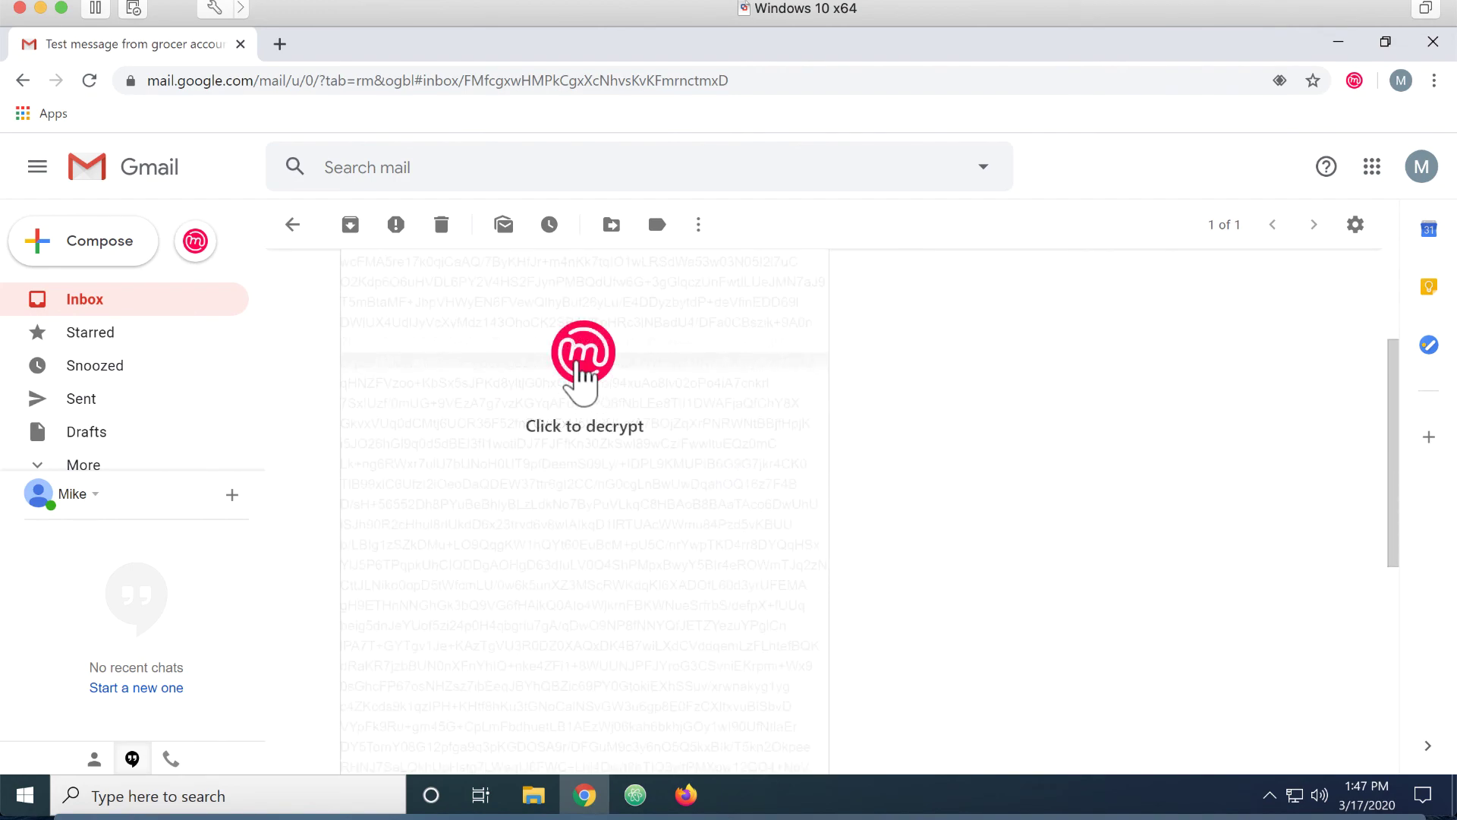
# Start decrypting the message, show it, and confirm importing the Westfield Grocer key
pyautogui.click(593, 381)
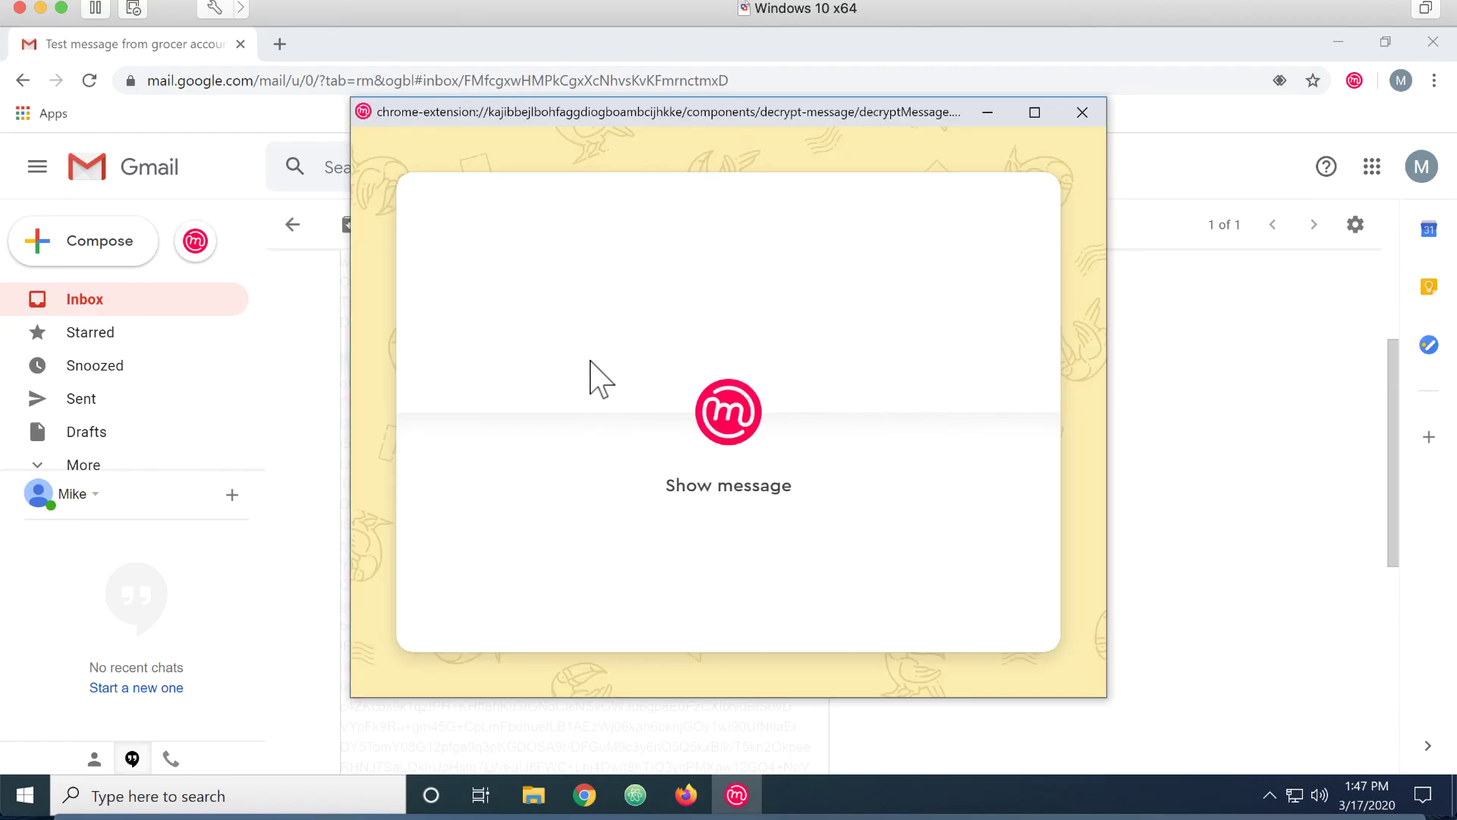
pyautogui.click(723, 416)
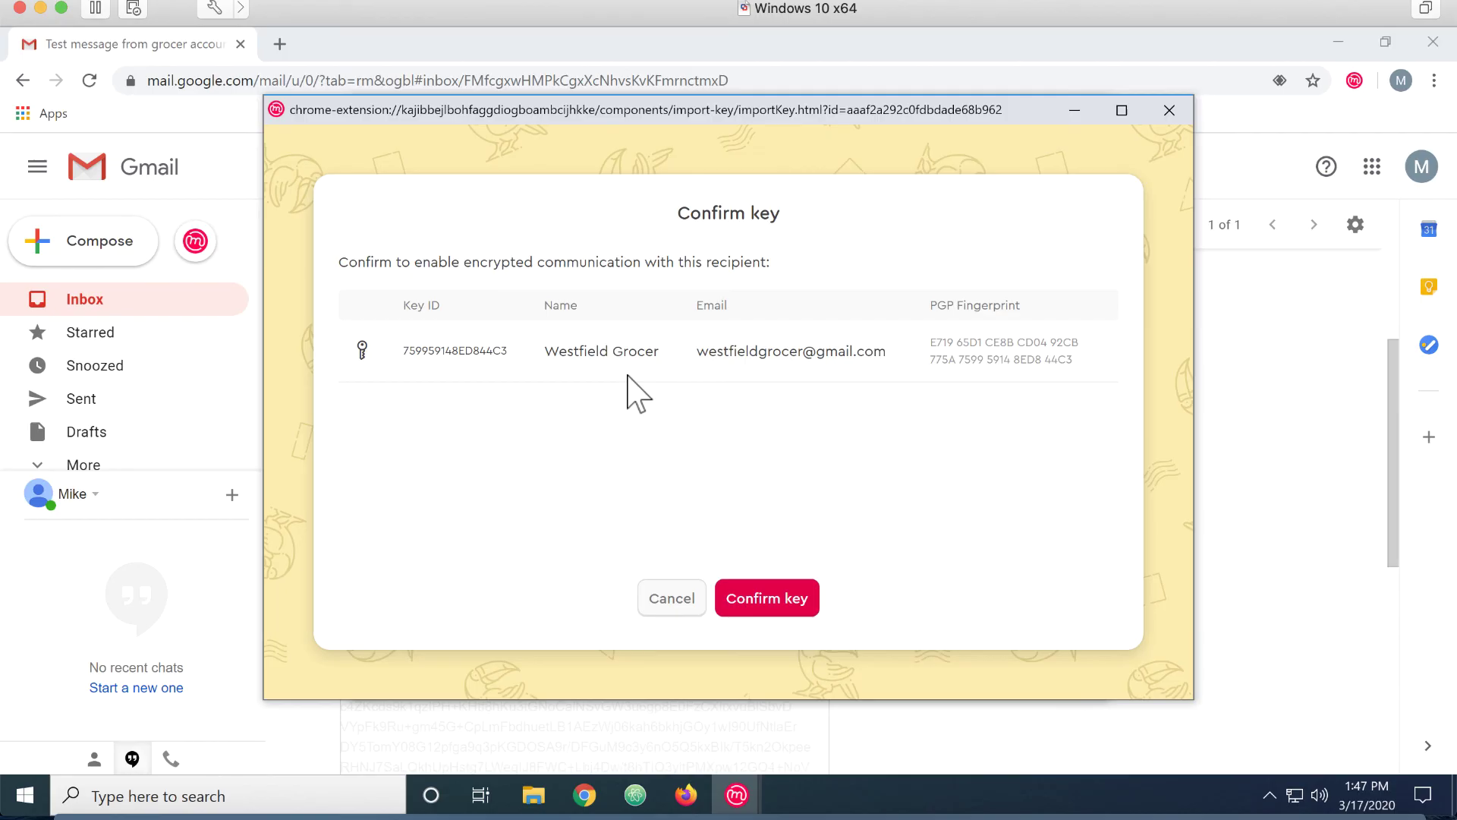
pyautogui.click(762, 600)
pyautogui.click(762, 604)
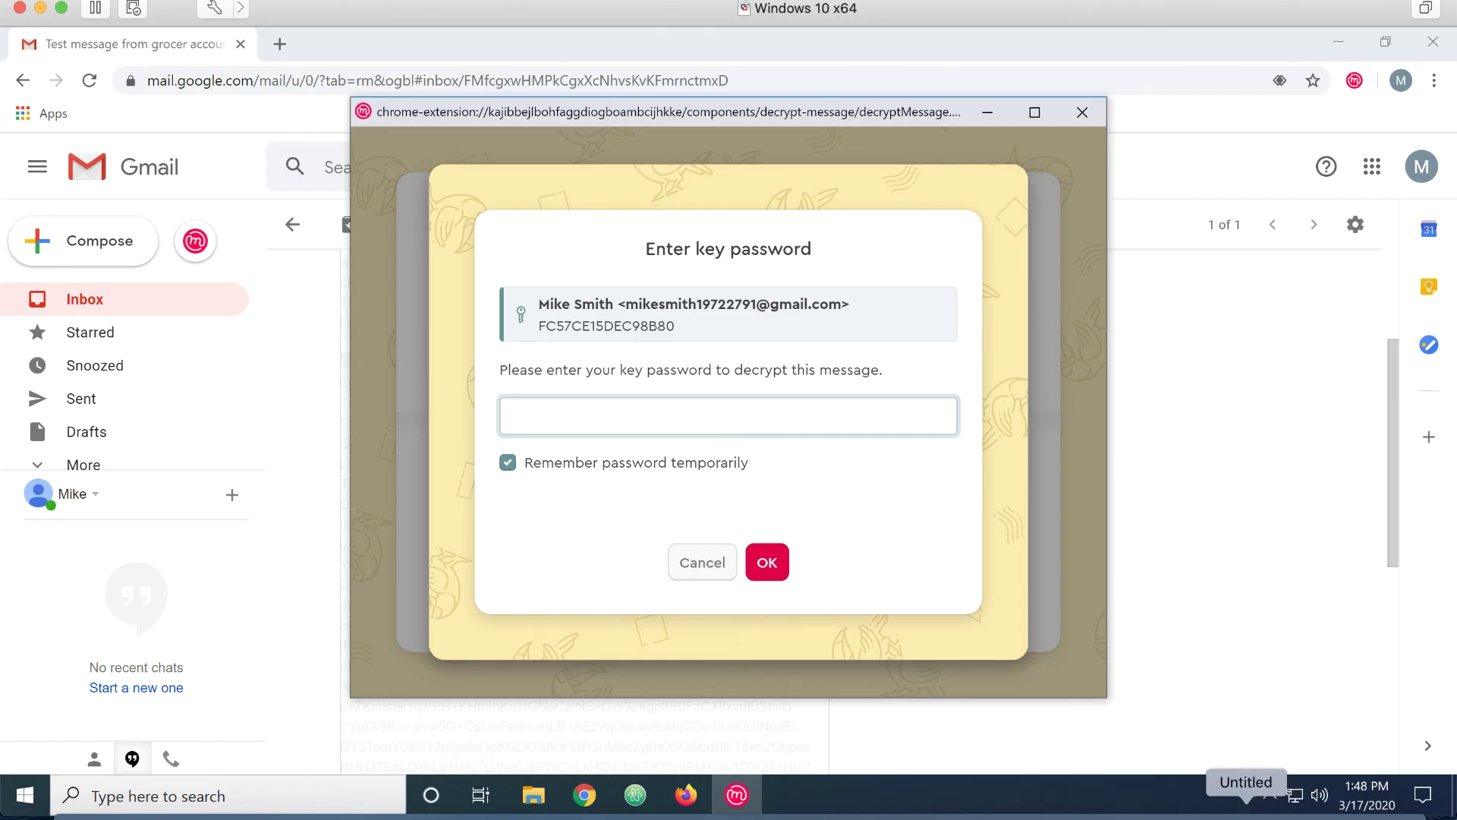
# Paste the key password to decrypt the message, check the Westfield Grocer signature, then close the viewer
pyautogui.hotkey('ctrl', 'v')
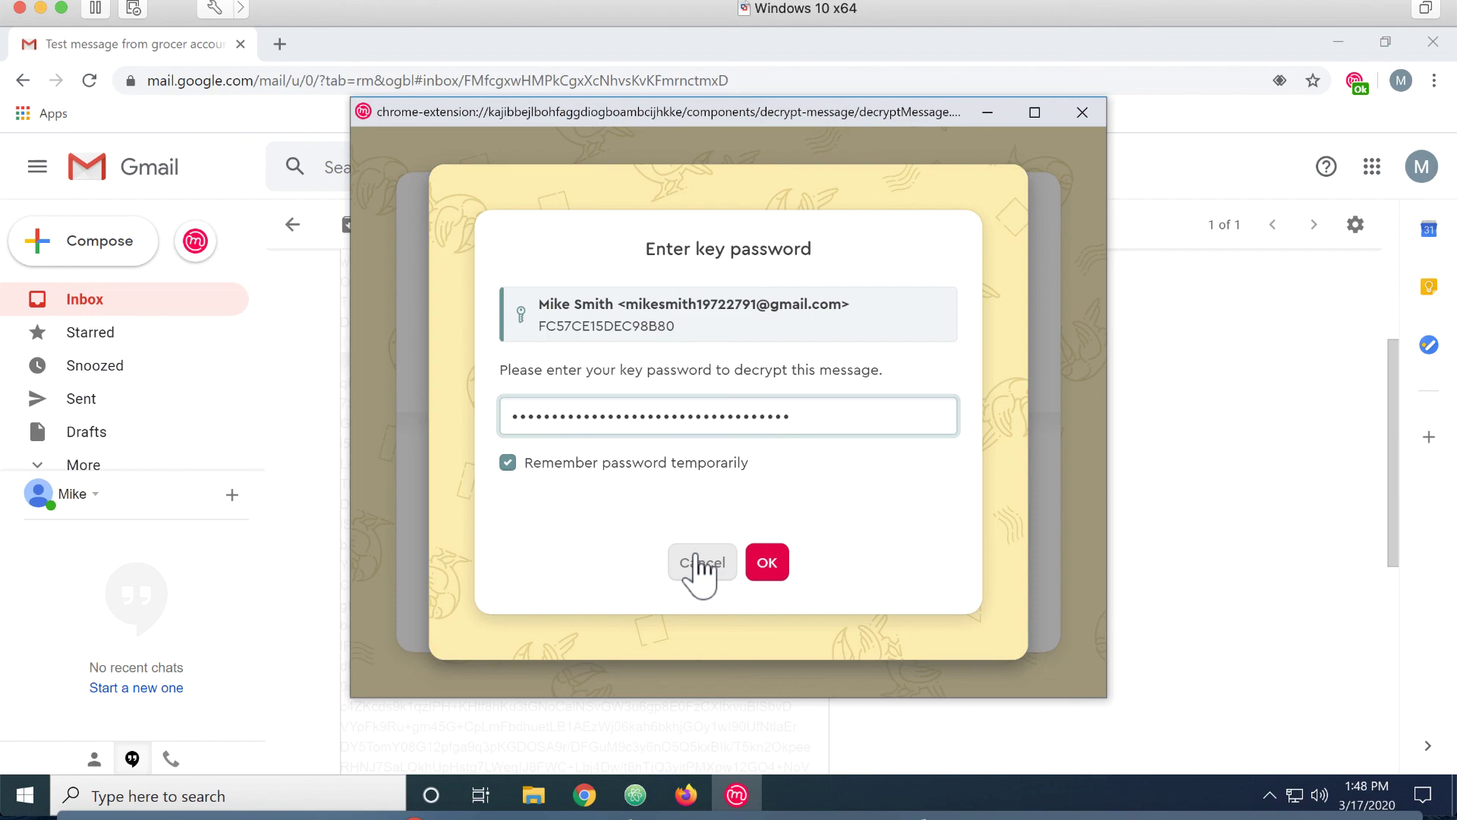
pyautogui.click(767, 562)
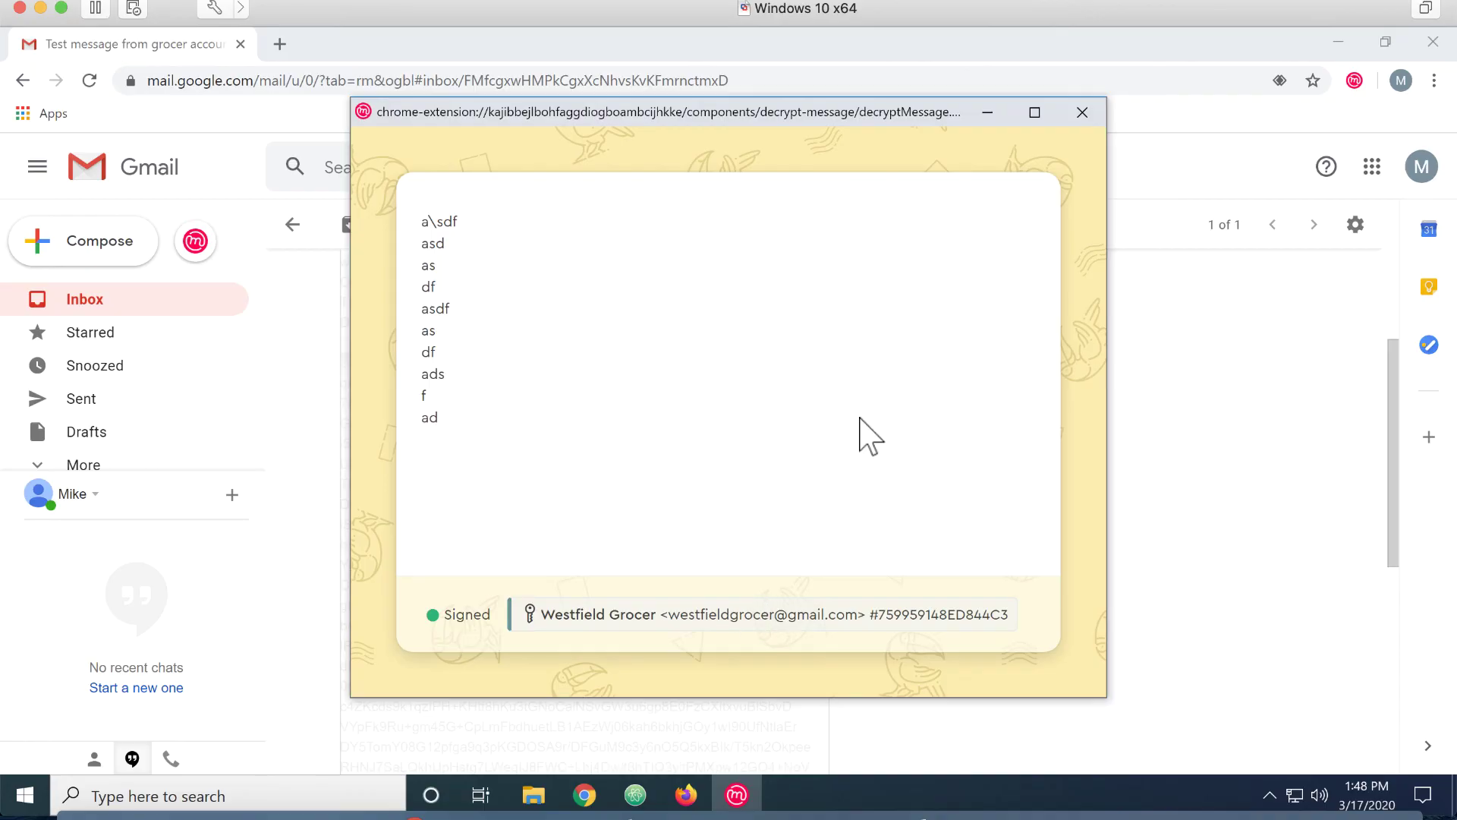
pyautogui.click(1083, 114)
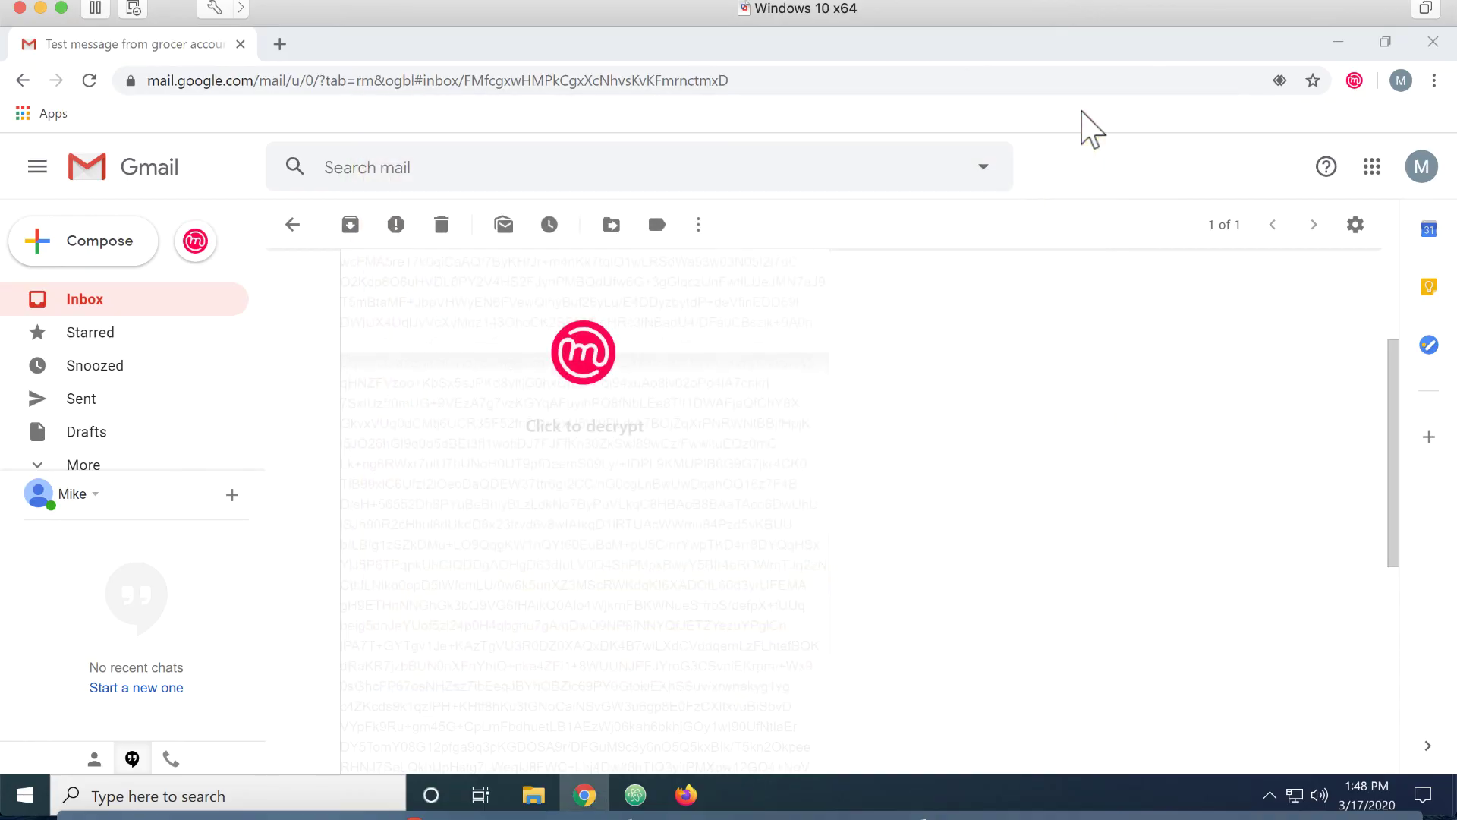